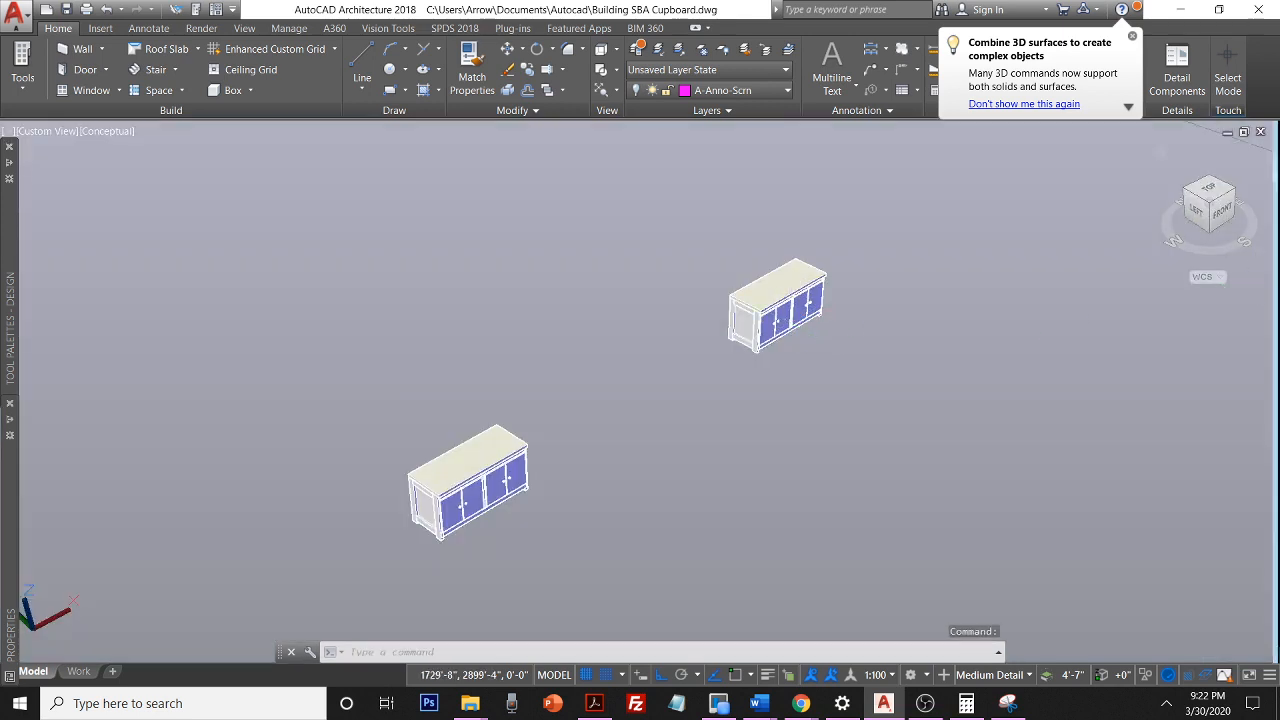
Switch the 3D view to parallel projection and frame one of the two cupboards up close
click(1262, 256)
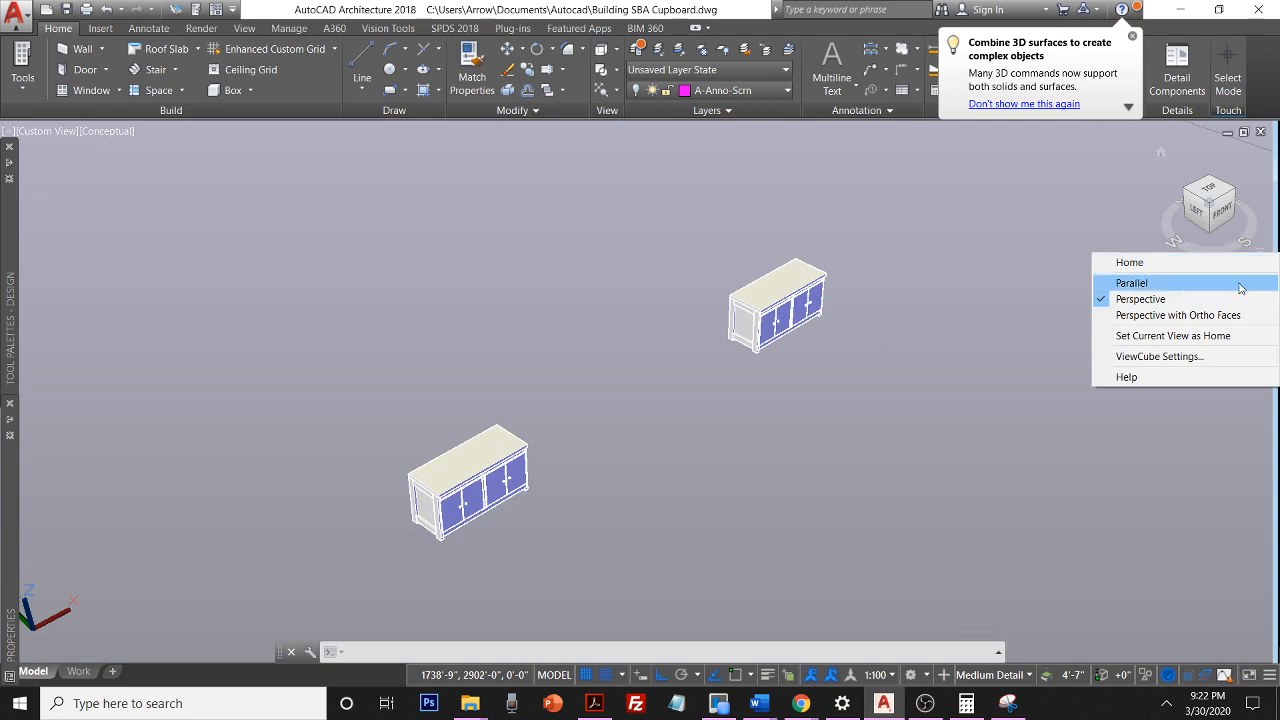
click(1240, 284)
scroll(815, 325, up, 4)
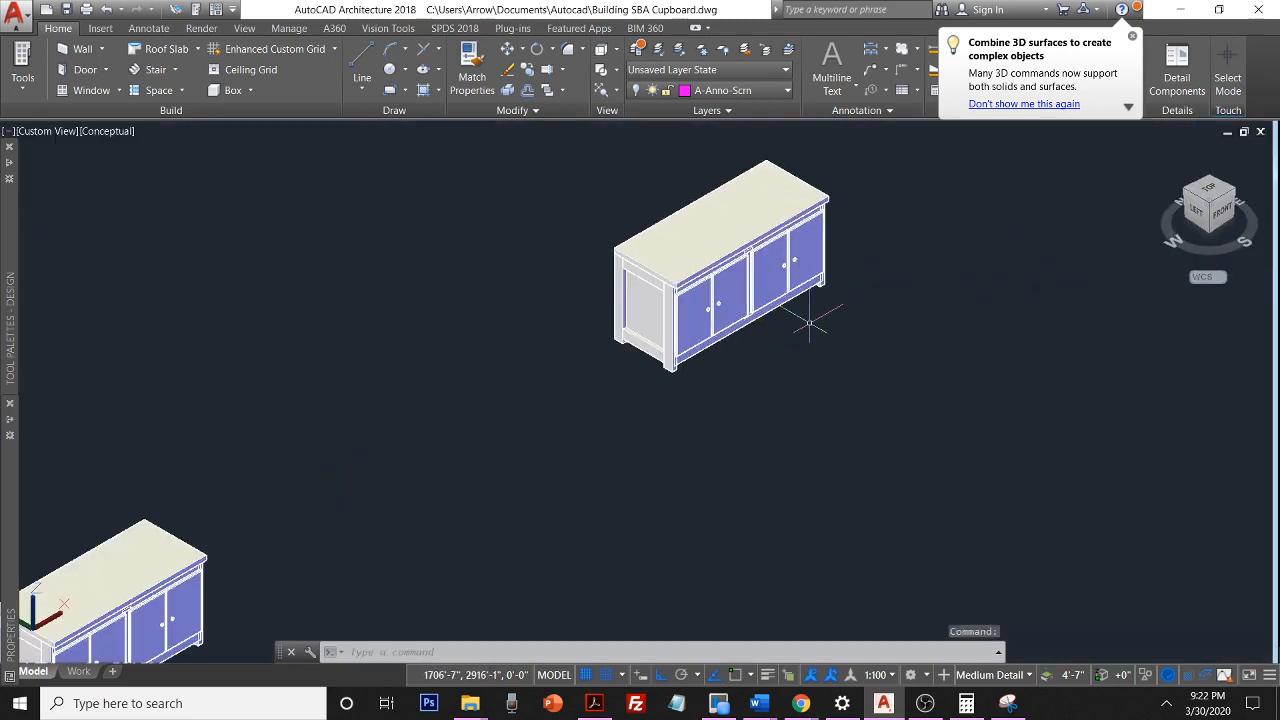
scroll(808, 315, up, 5)
middle_drag(808, 314, 851, 457)
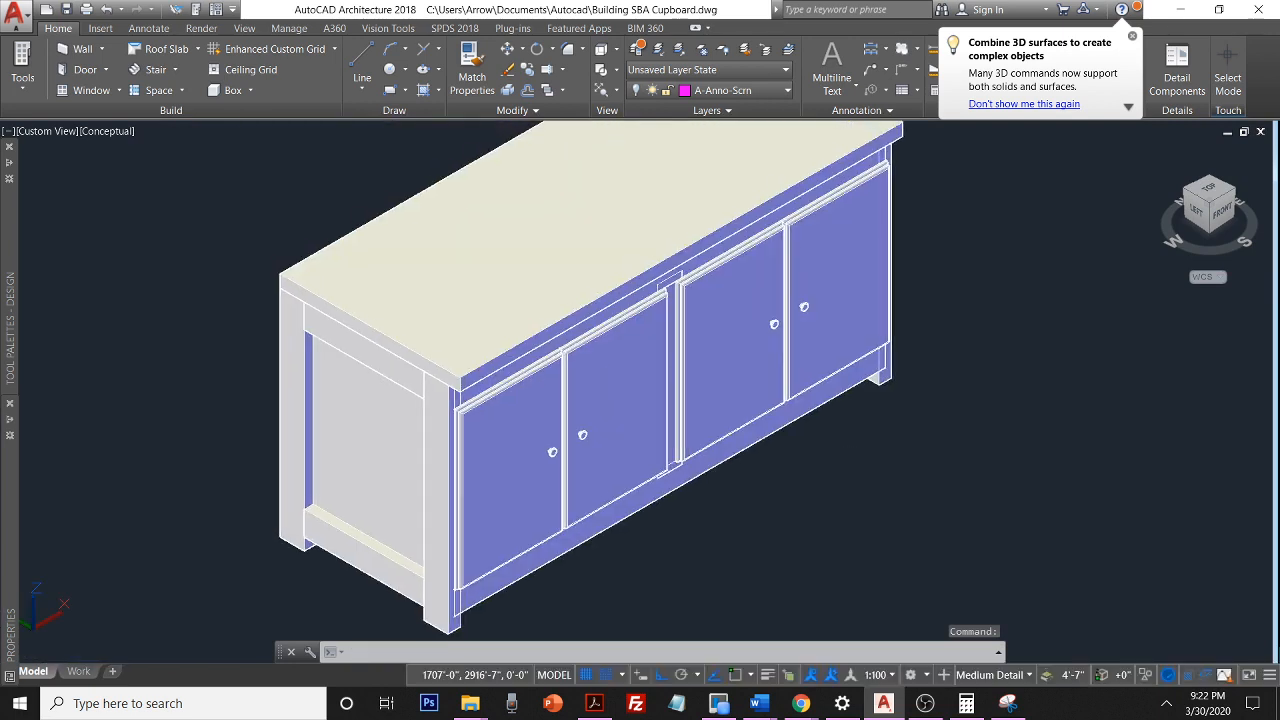
scroll(850, 460, down, 2)
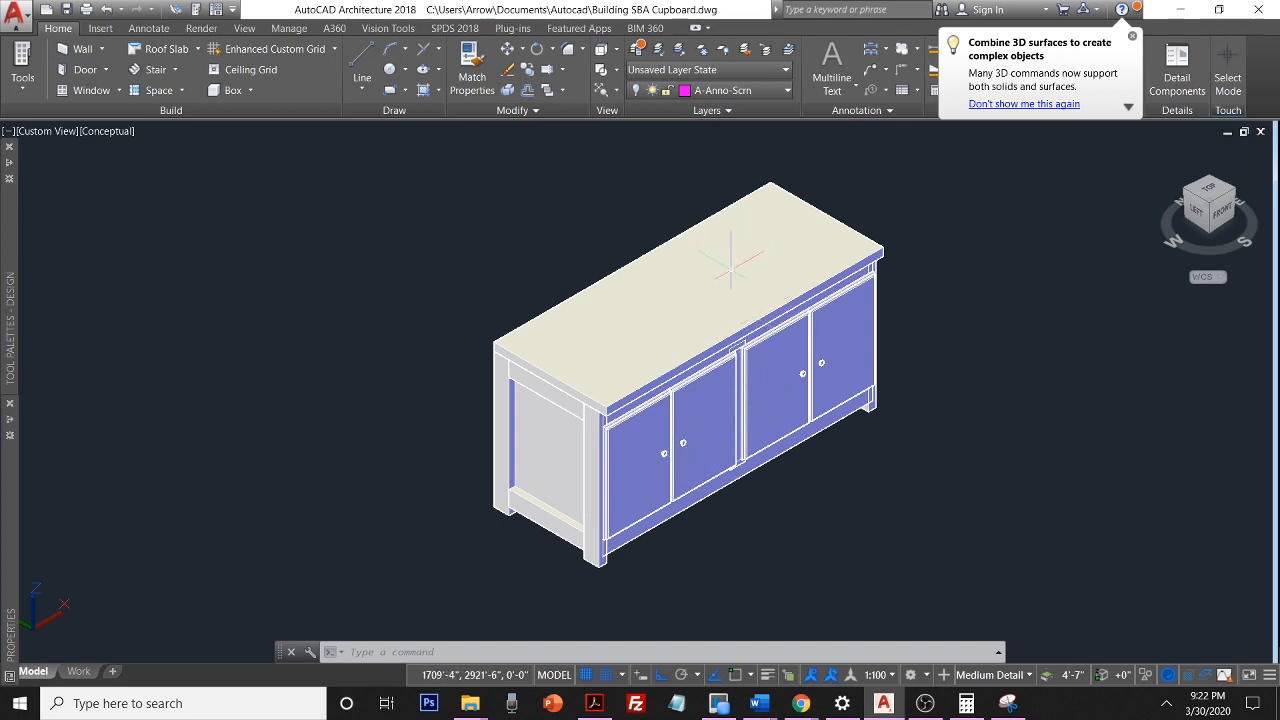
Orbit freely around the cupboard to examine it from different sides
mouse_move(718, 278)
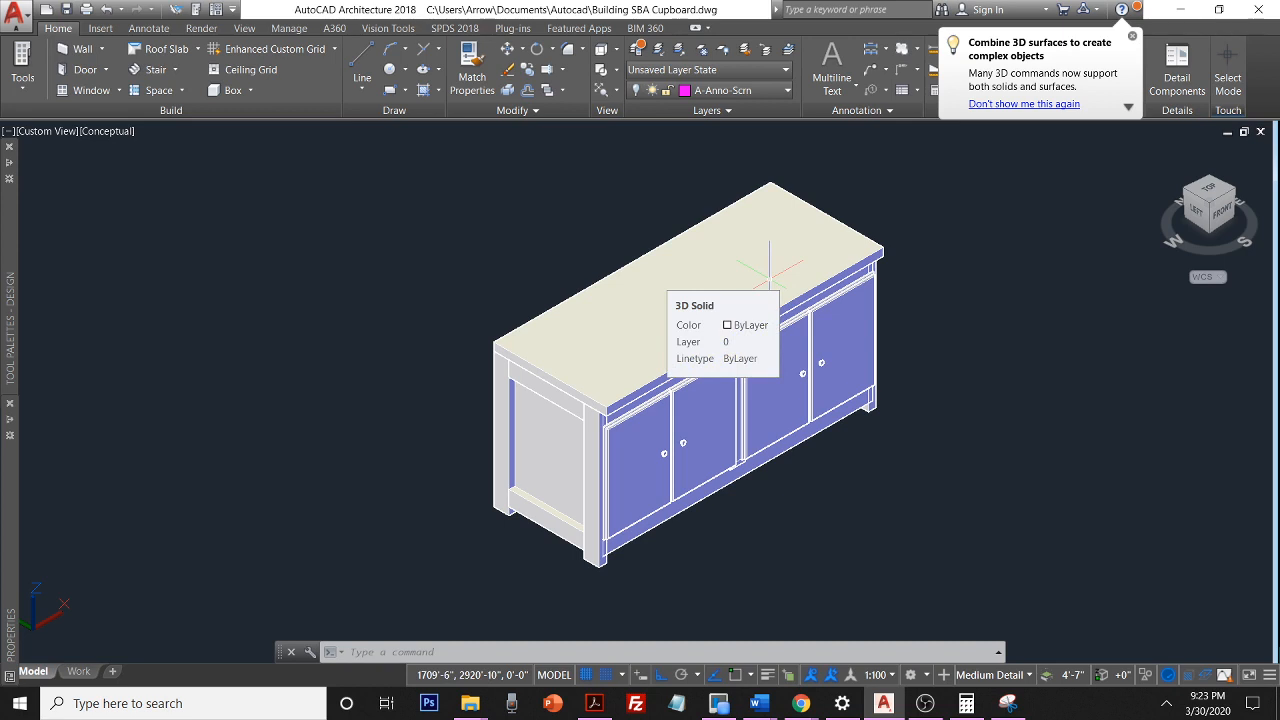
right_click(969, 392)
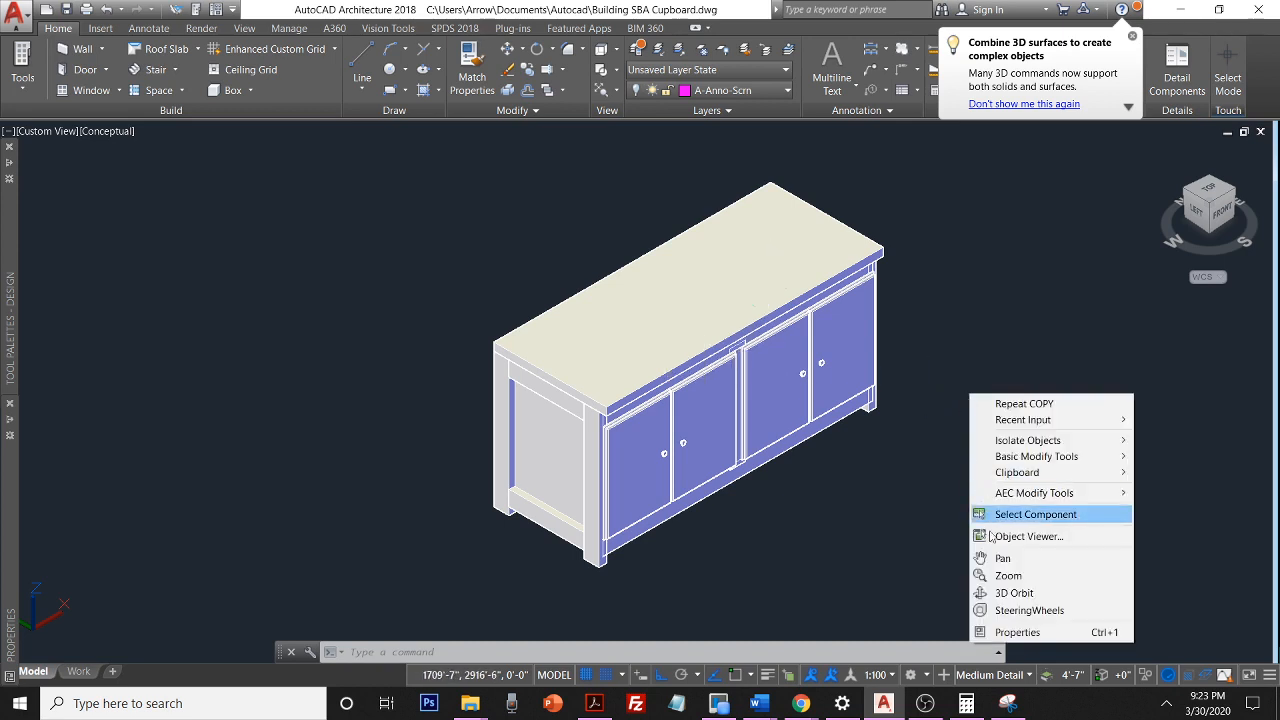
click(1014, 593)
mouse_move(814, 517)
mouse_down()
mouse_move(871, 517)
mouse_move(954, 483)
mouse_move(691, 400)
mouse_move(563, 429)
mouse_move(656, 518)
mouse_move(640, 580)
mouse_move(443, 603)
mouse_move(600, 514)
mouse_move(383, 509)
mouse_move(263, 523)
mouse_move(313, 621)
mouse_up()
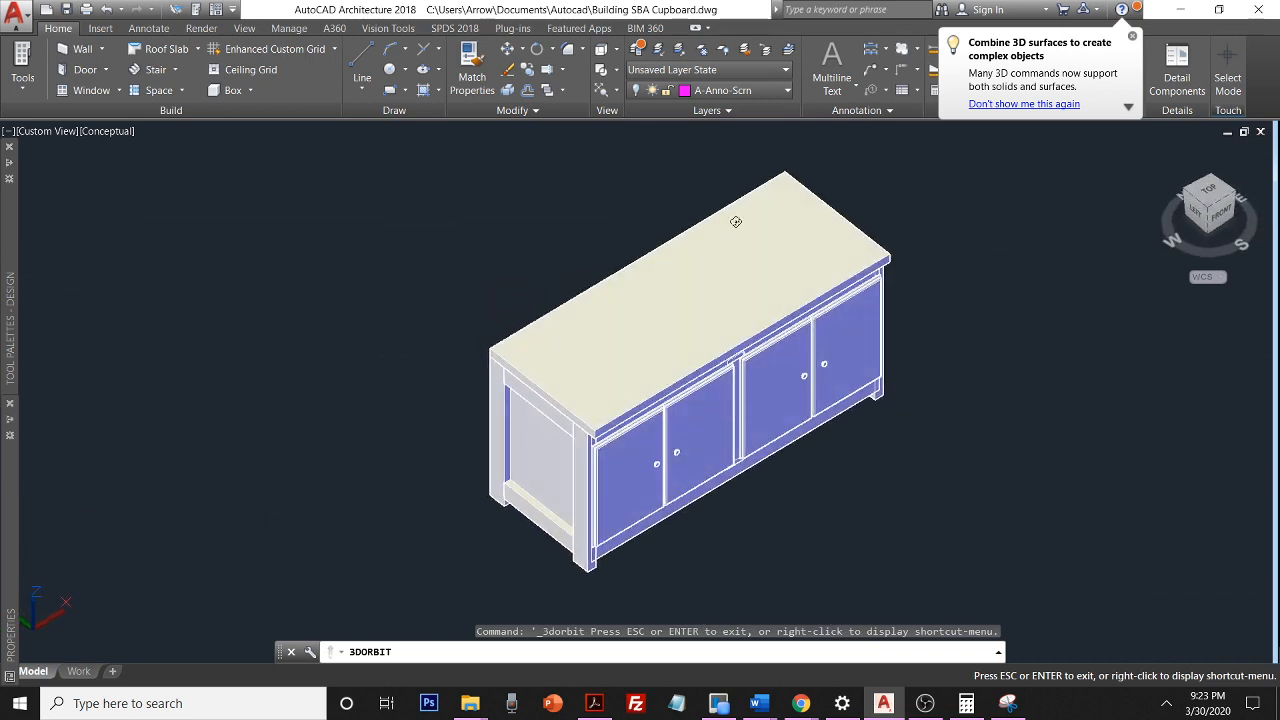
Turn off the A-Wall, Defpoints and G-Anno-Nplt layers and the current layer, A-Anno-Scrn, to isolate the cupboard frame
click(775, 91)
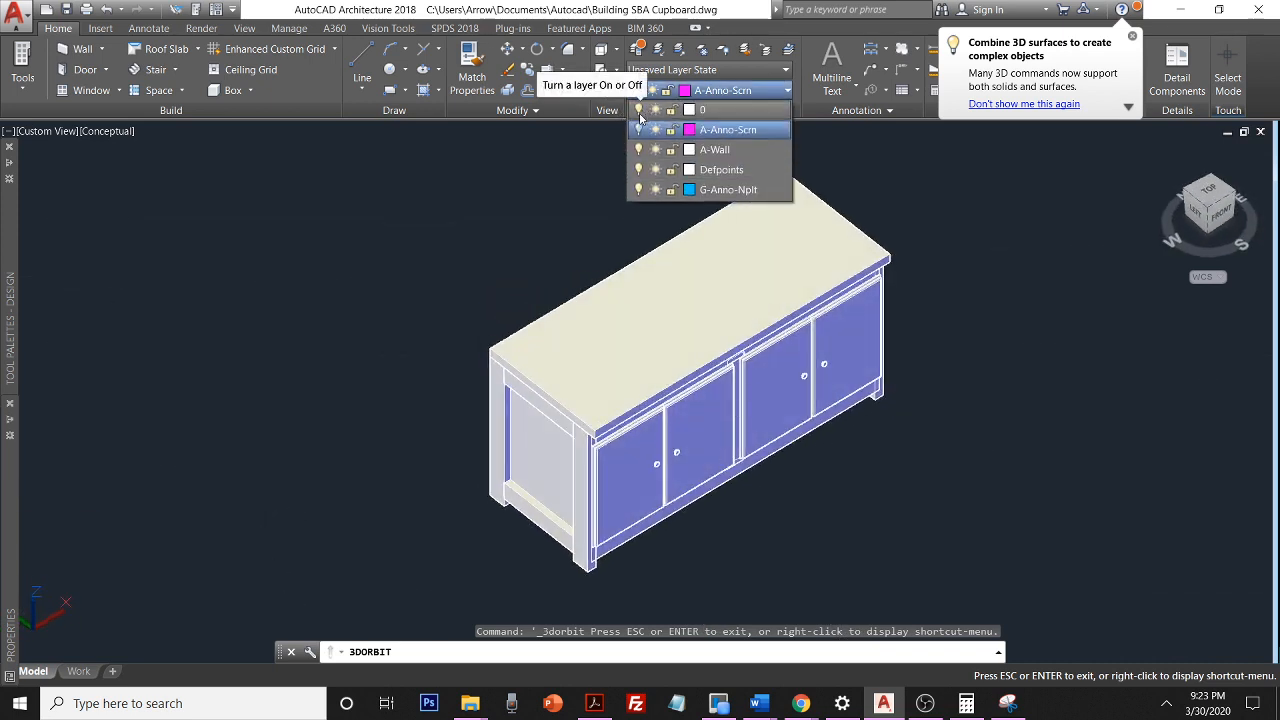
click(638, 172)
click(639, 189)
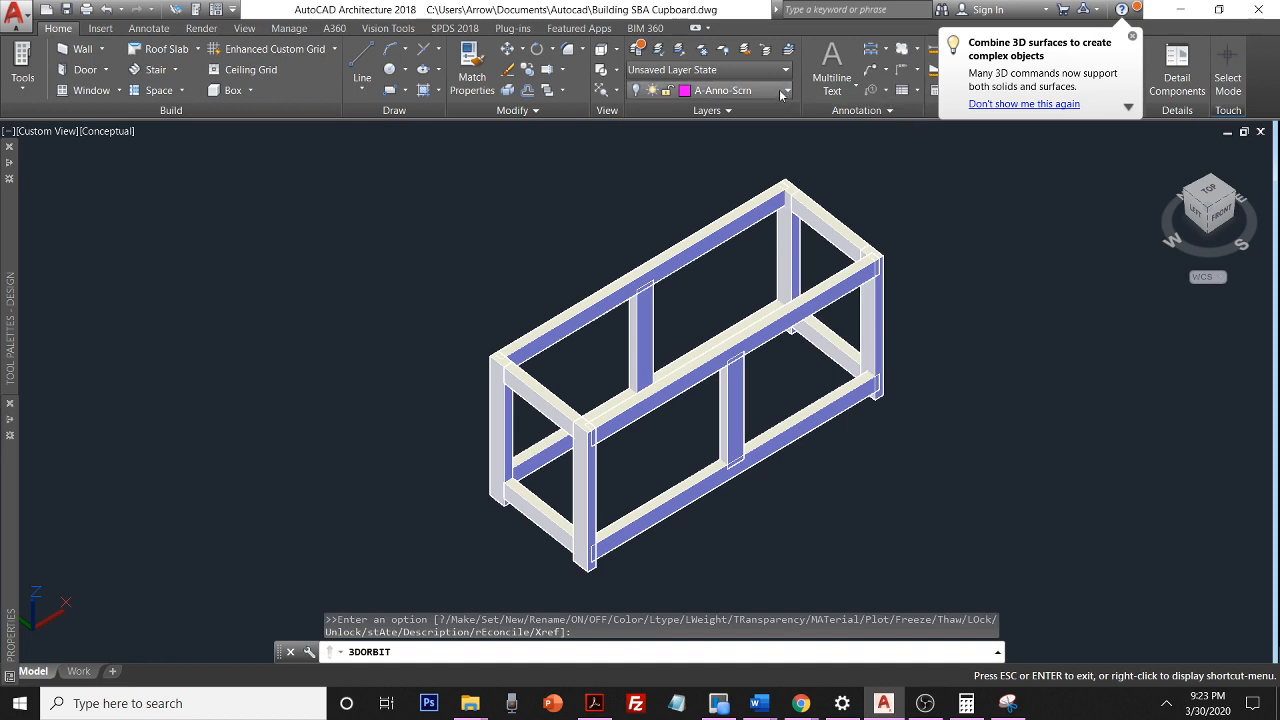
click(735, 90)
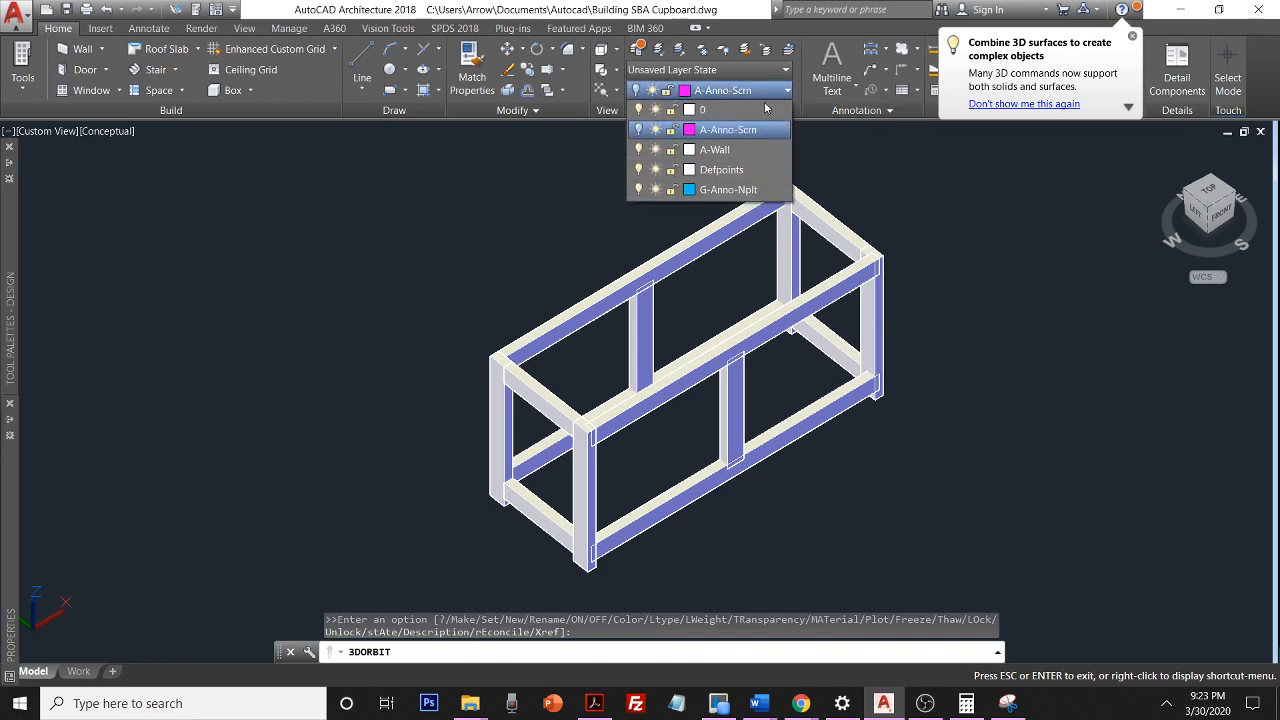
click(640, 130)
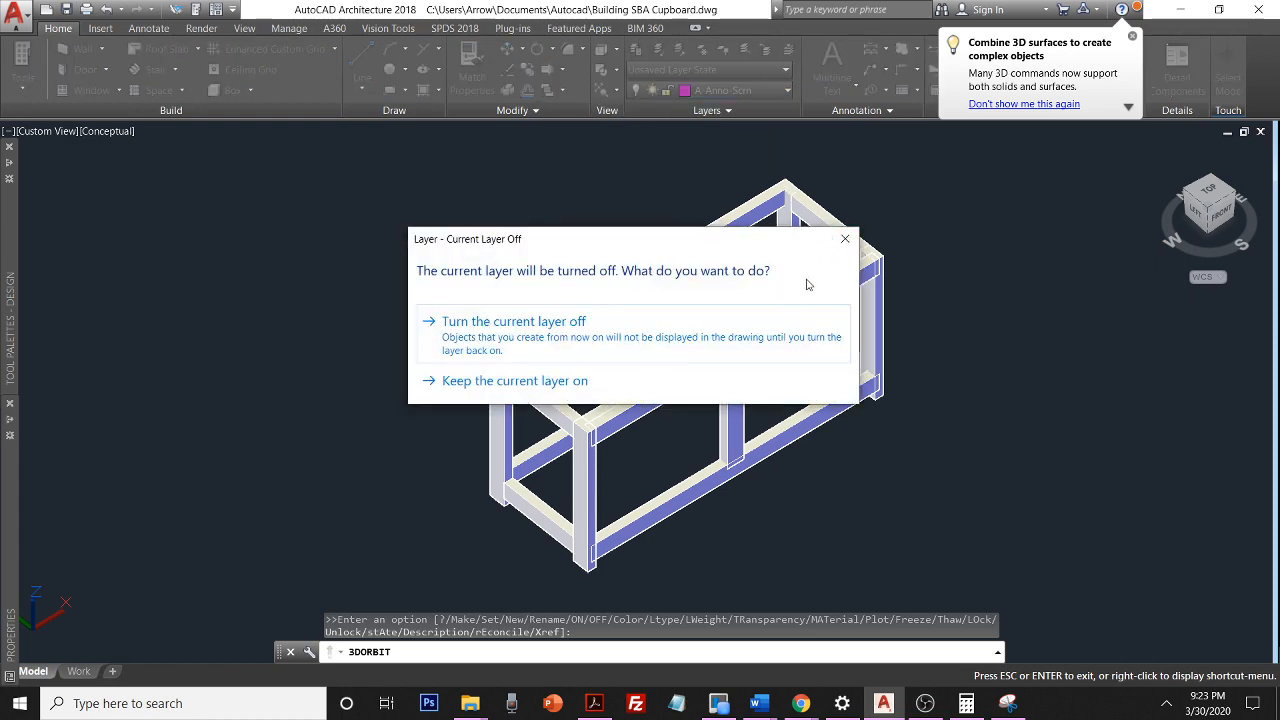
click(783, 334)
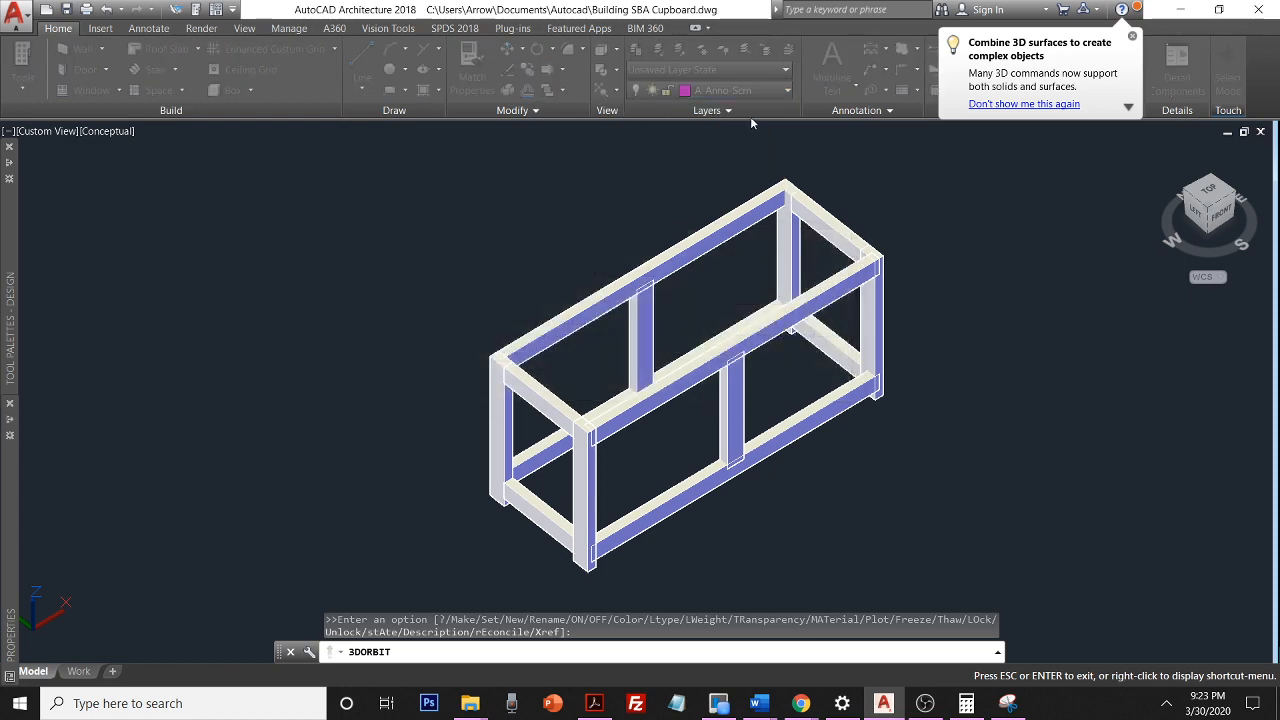
Turn the Defpoints layer and the A-Wall layer back on to restore the cupboard's panels, doors and top
click(740, 91)
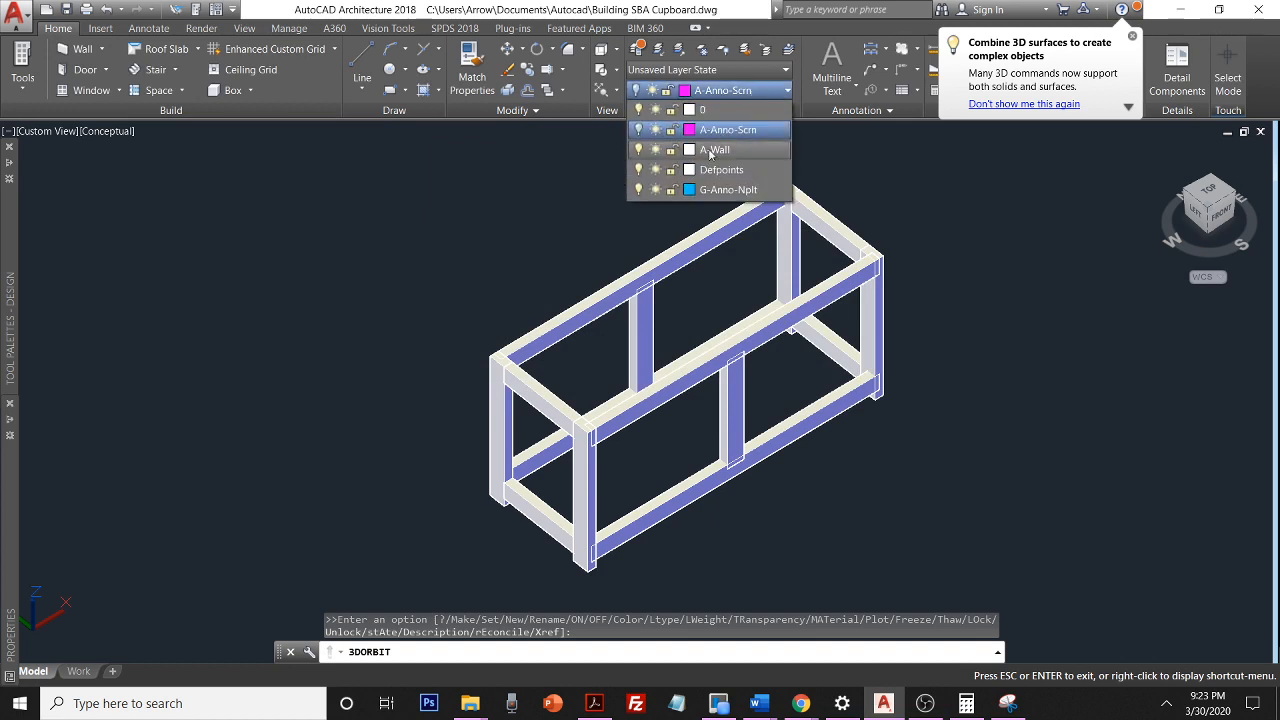
click(641, 170)
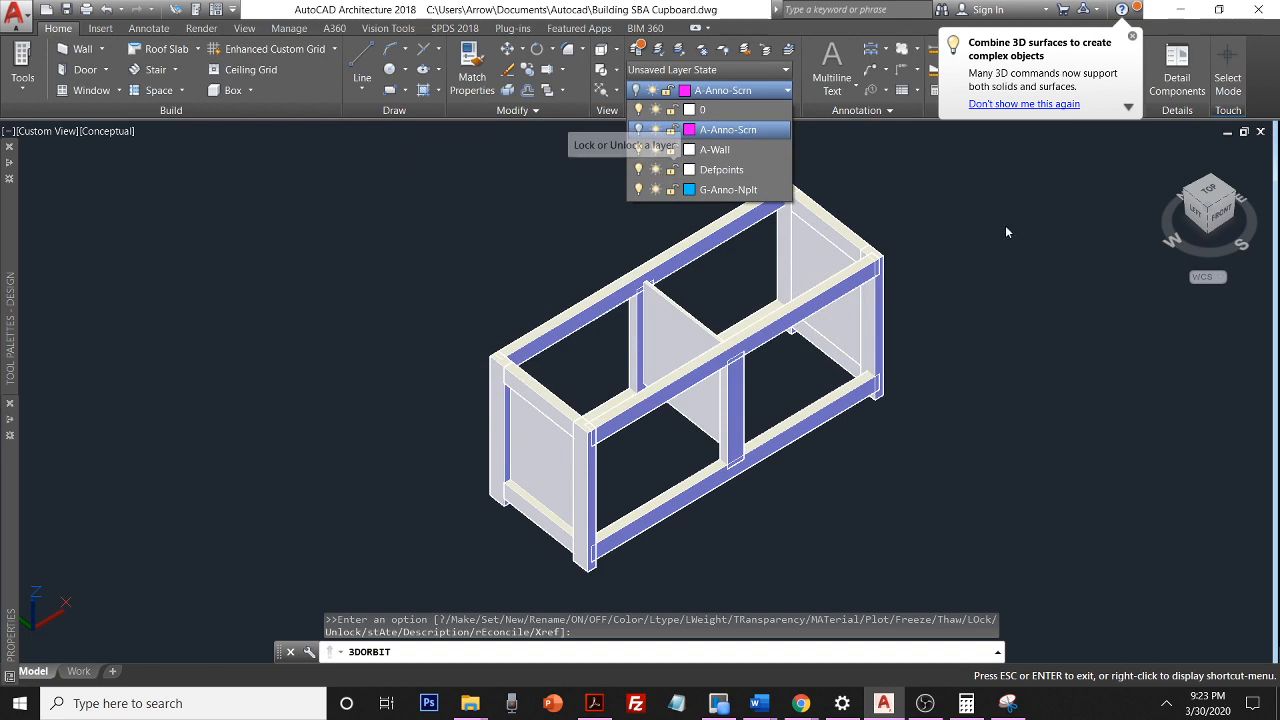
key(Escape)
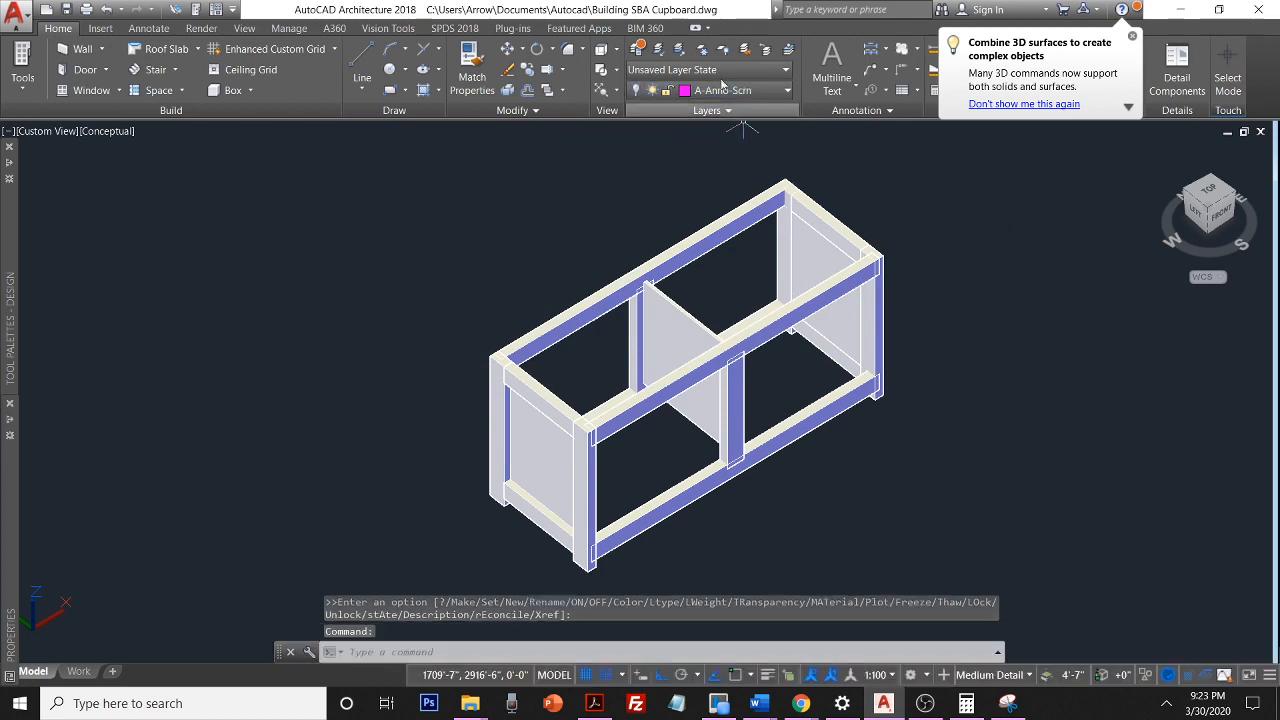
click(728, 94)
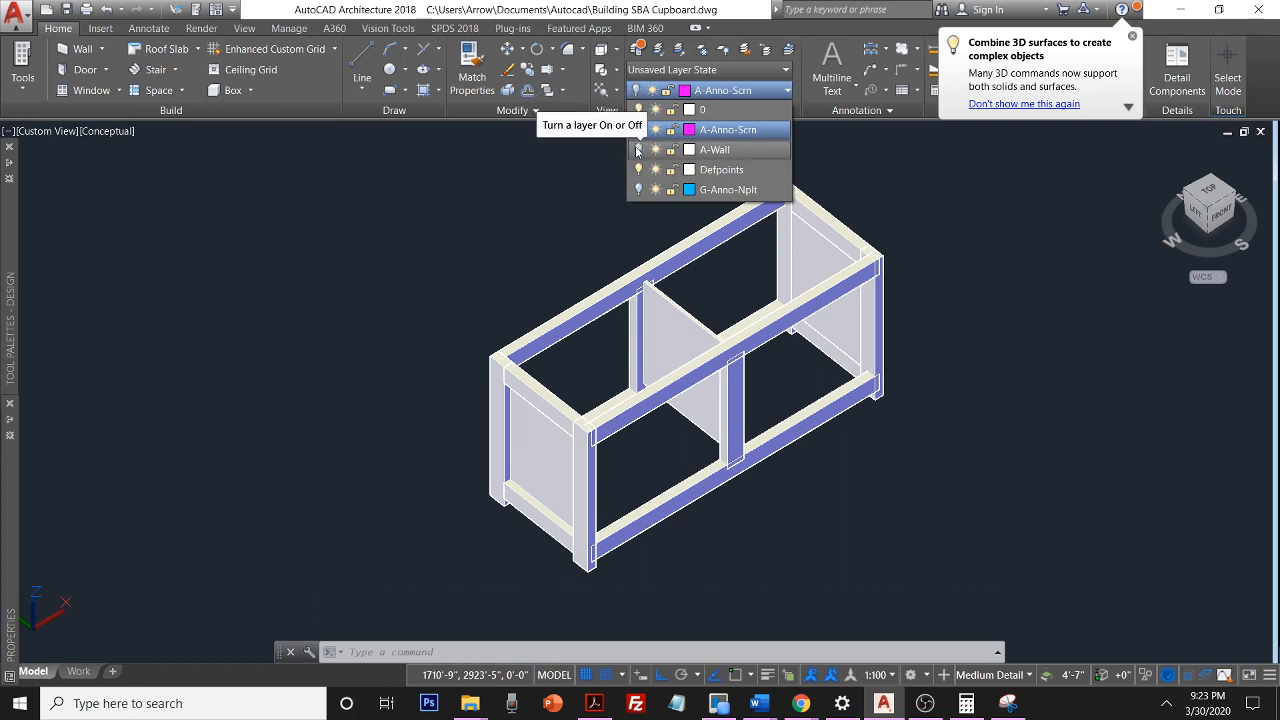
click(639, 150)
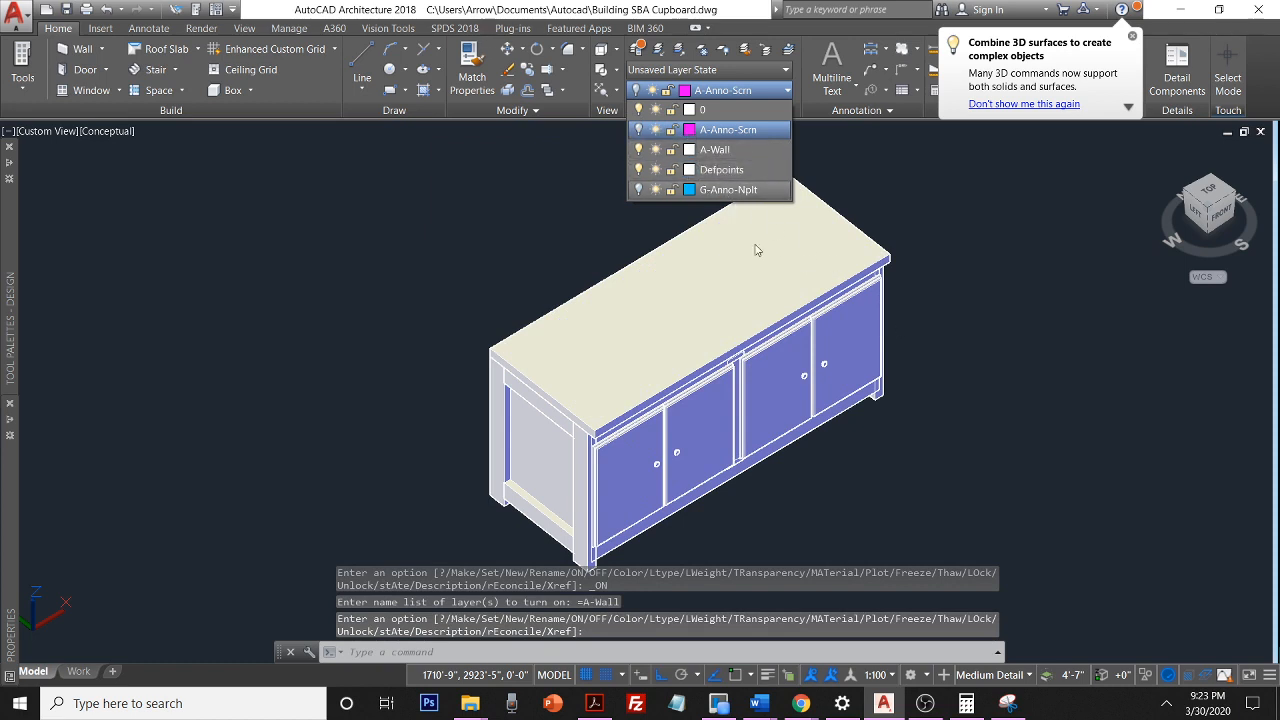
scroll(828, 364, up, 2)
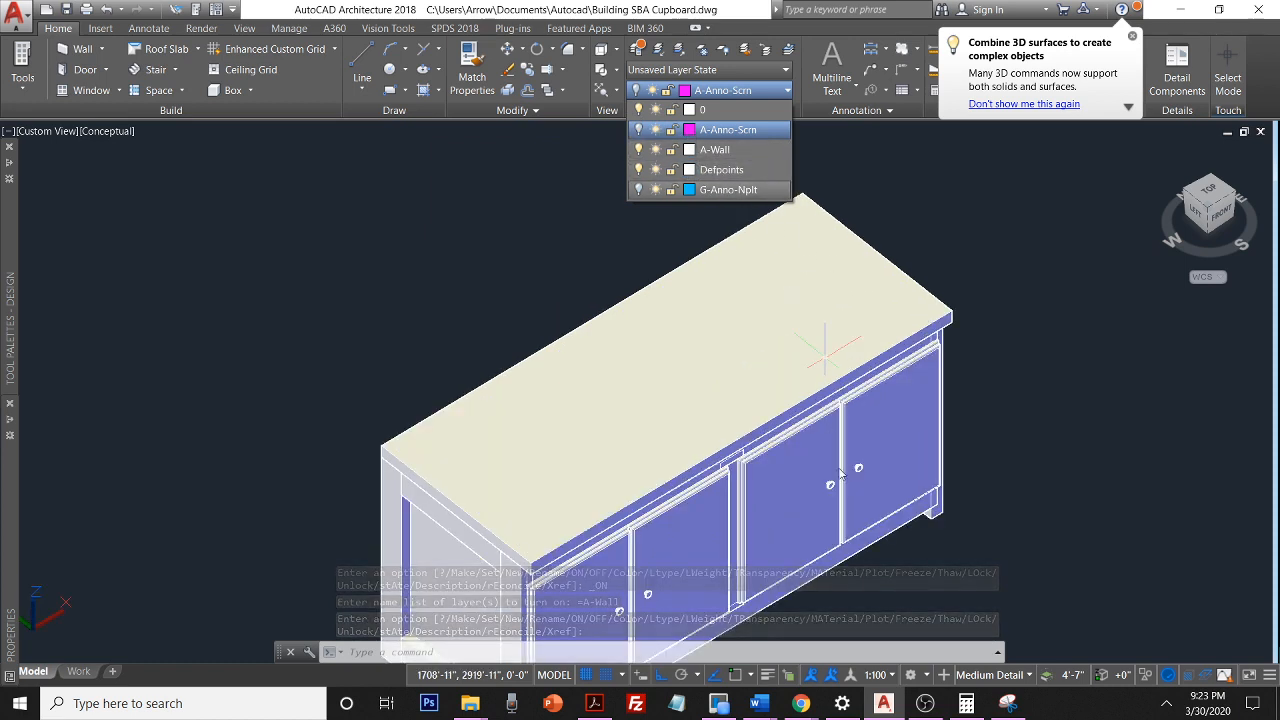
click(828, 366)
scroll(846, 372, down, 2)
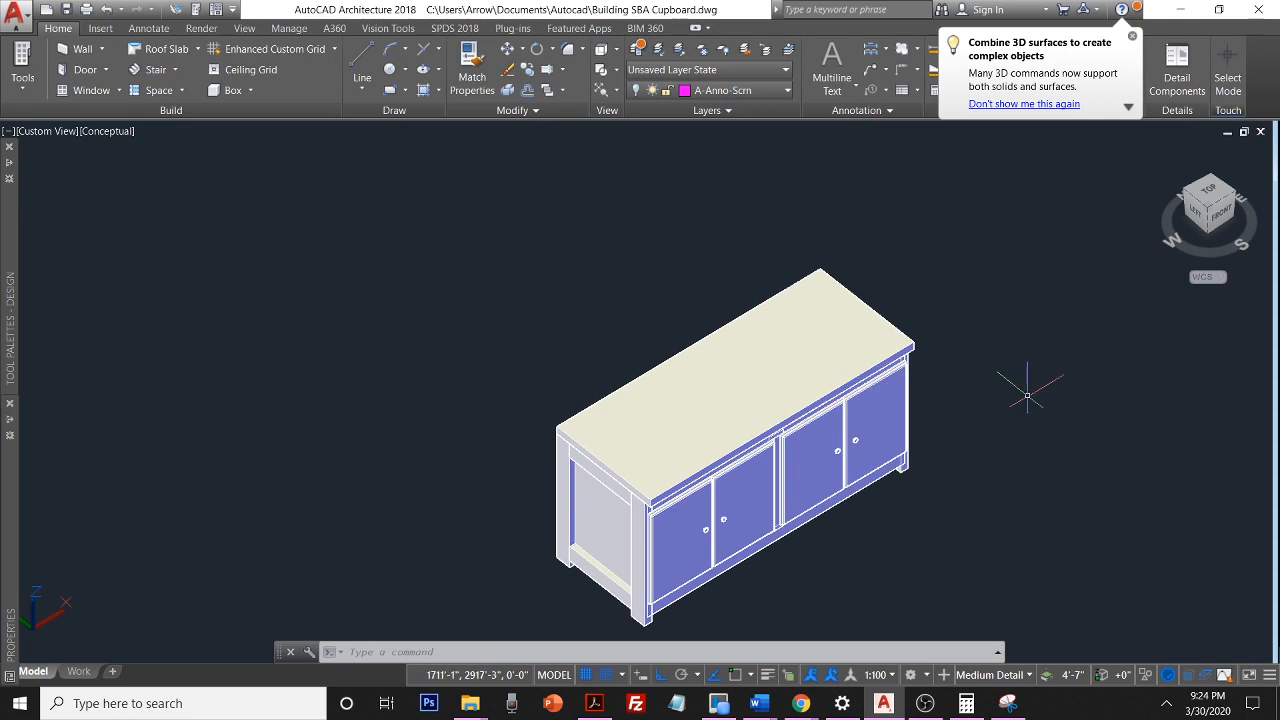
Switch the model to the Top view with both cupboards in the drawing area
scroll(1027, 395, down, 3)
middle_drag(1021, 391, 763, 312)
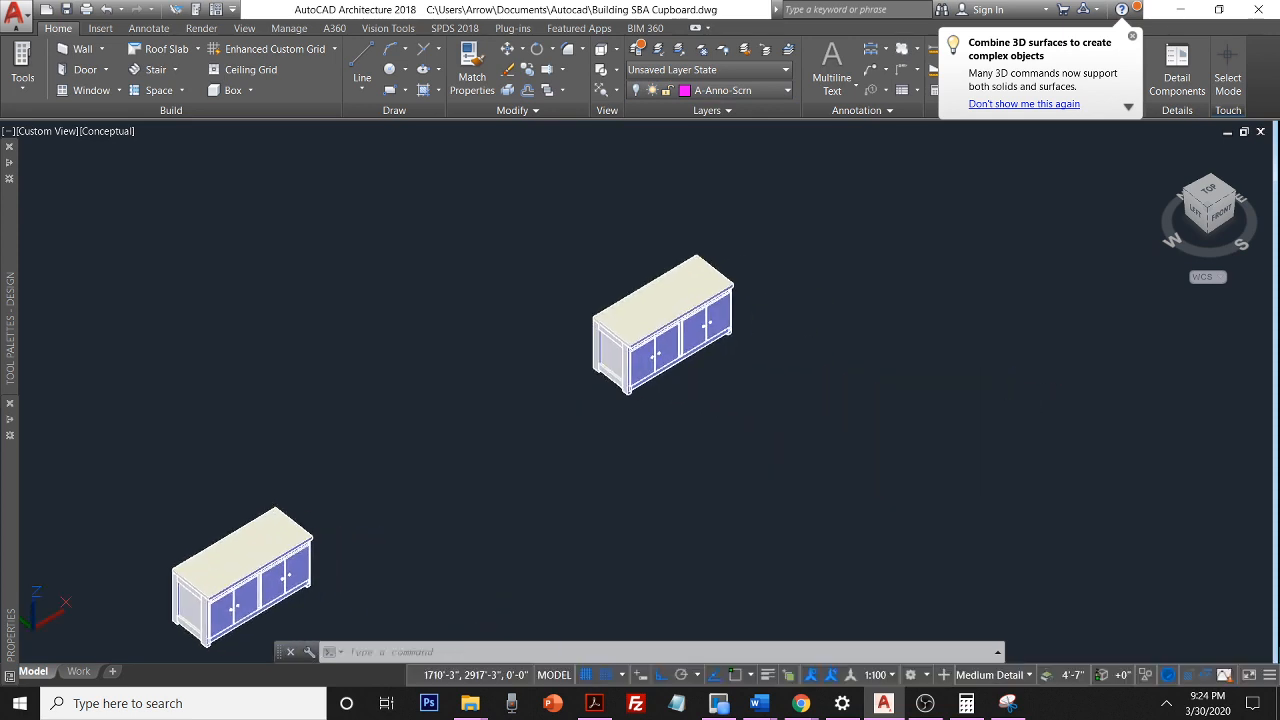
mouse_move(926, 703)
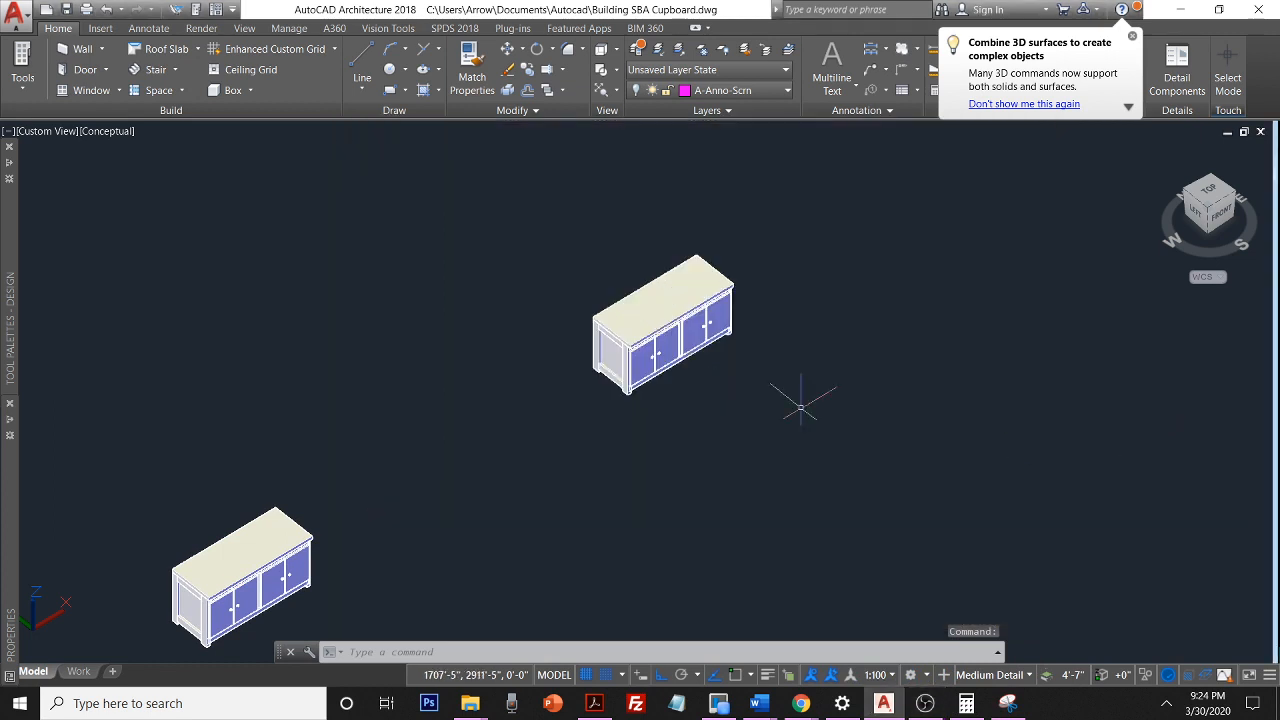
scroll(800, 407, down, 2)
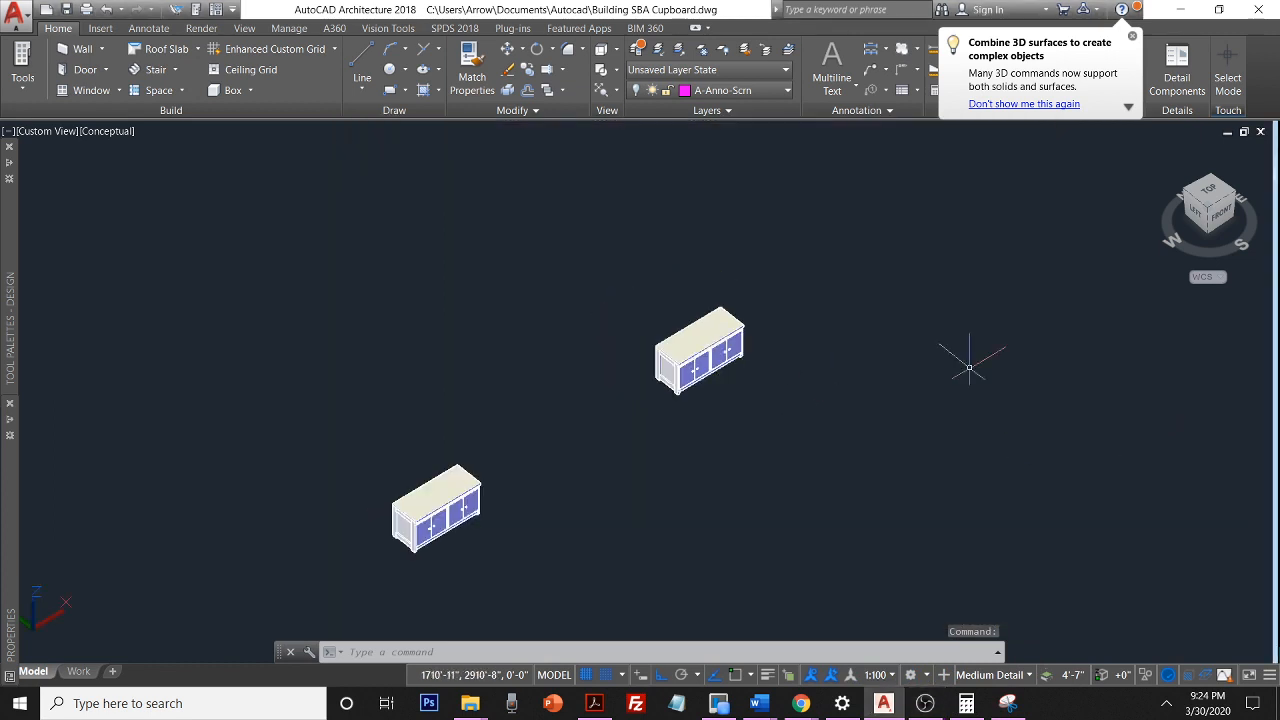
click(1210, 191)
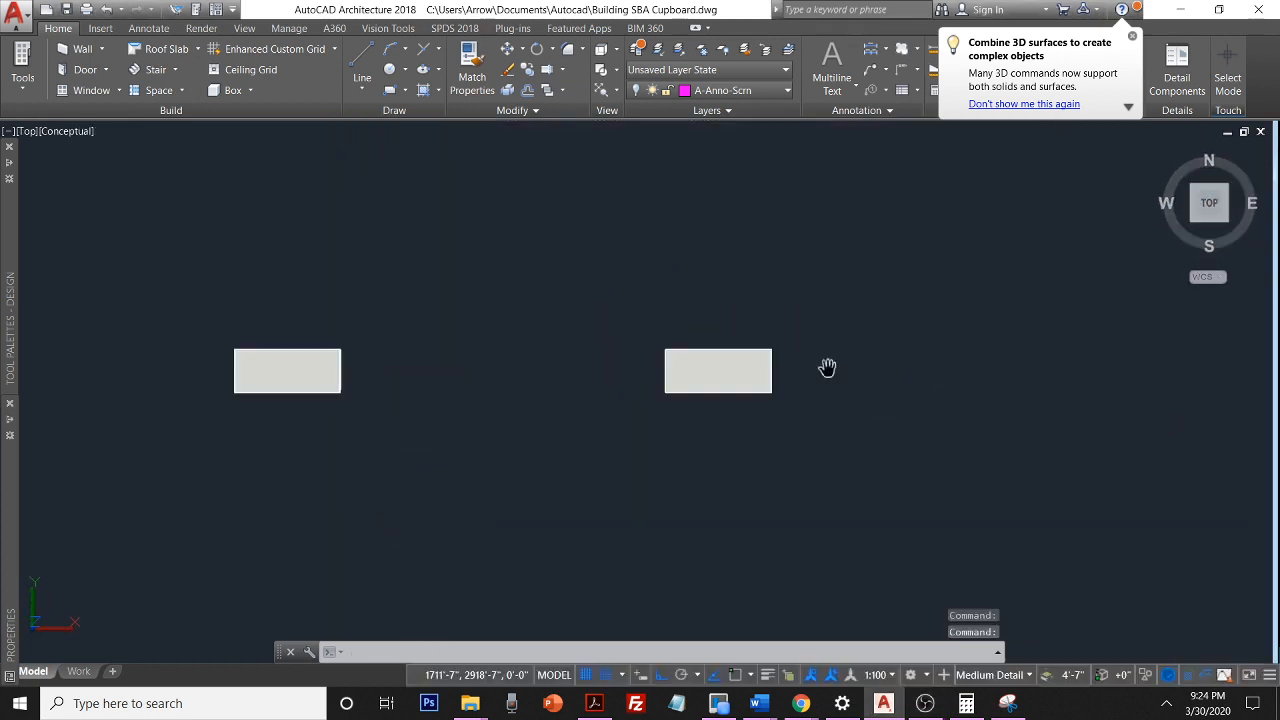
Turn on object snap and start a line at the upper-left corner of the eastern cupboard in plan
scroll(751, 374, up, 2)
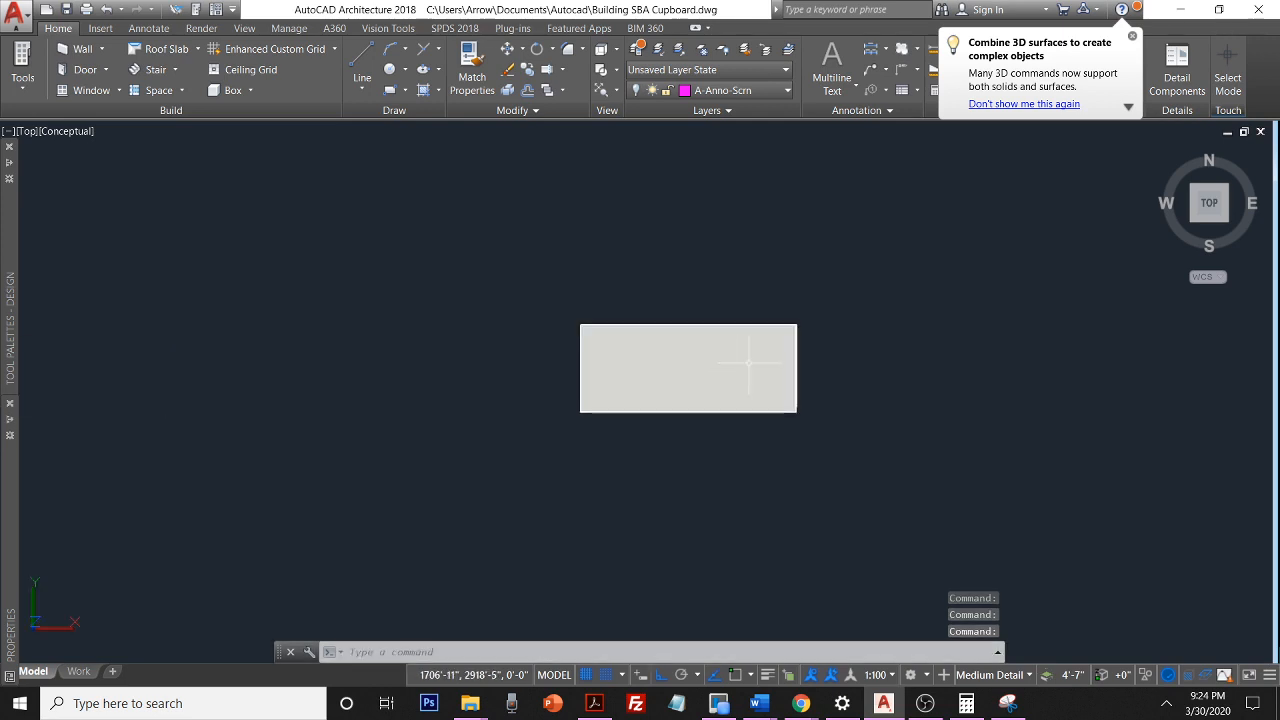
text(l)
key(Return)
scroll(802, 329, up, 1)
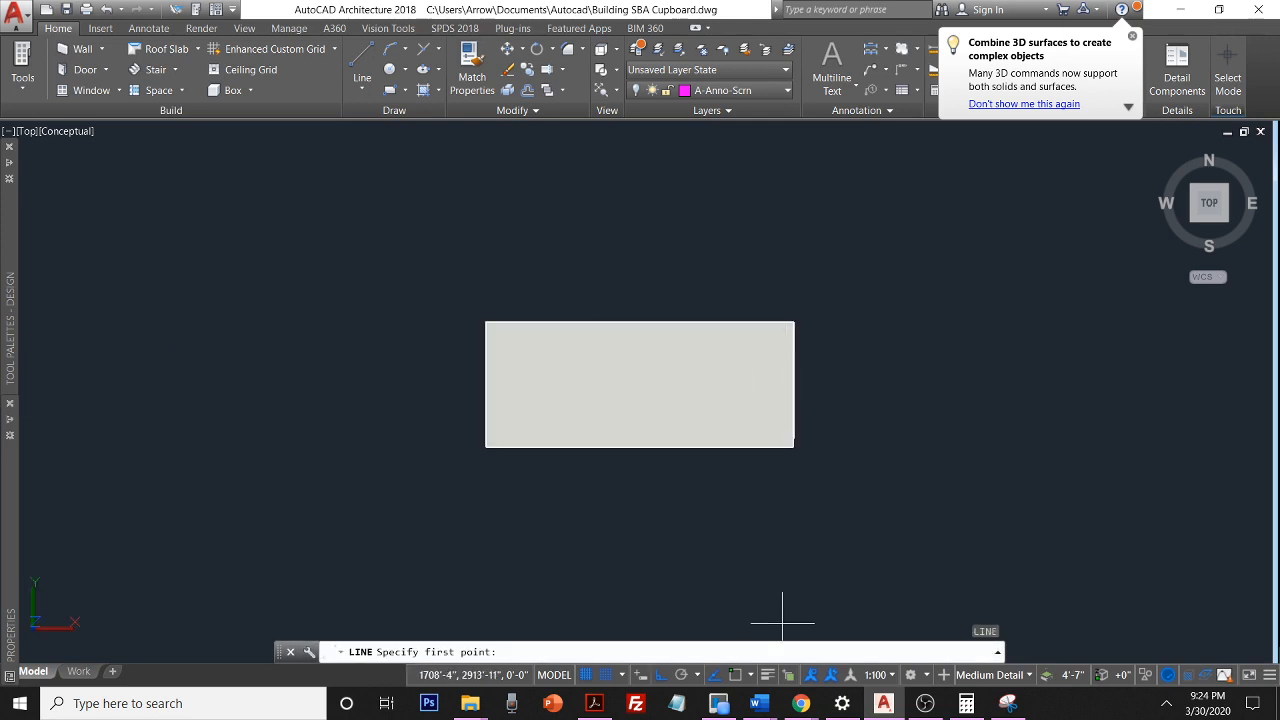
click(742, 678)
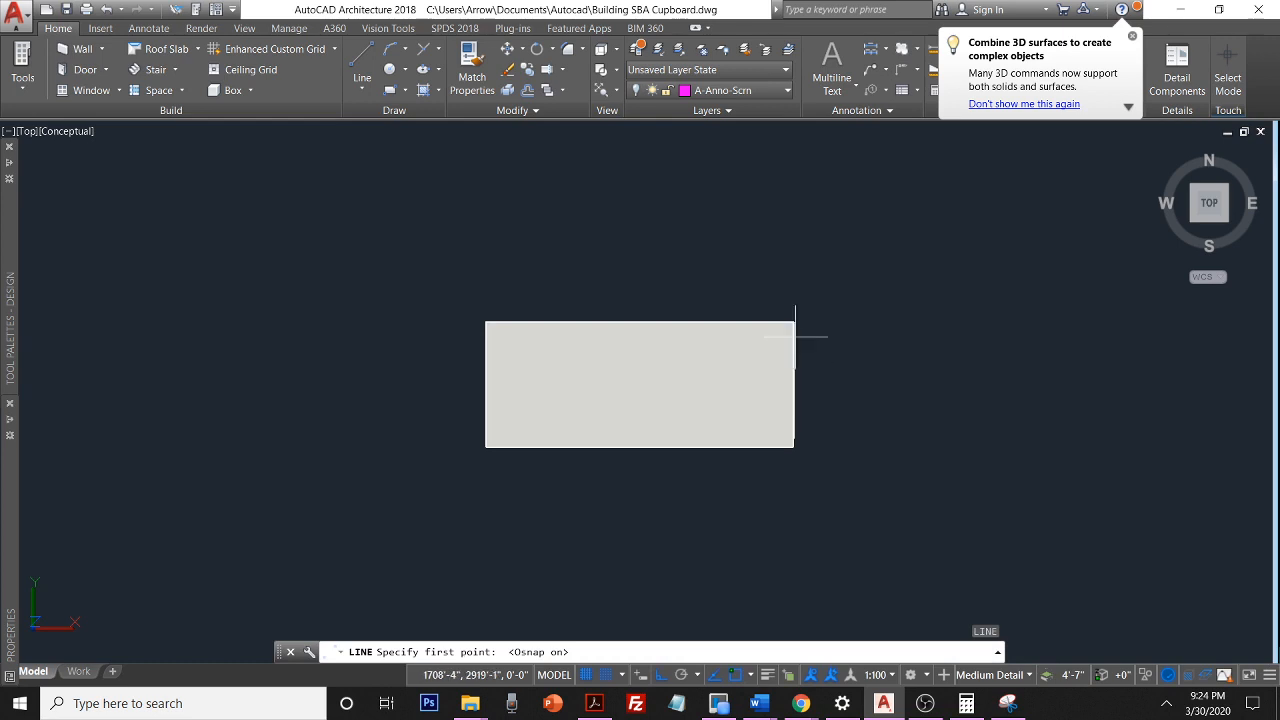
scroll(873, 401, down, 1)
middle_drag(883, 400, 875, 497)
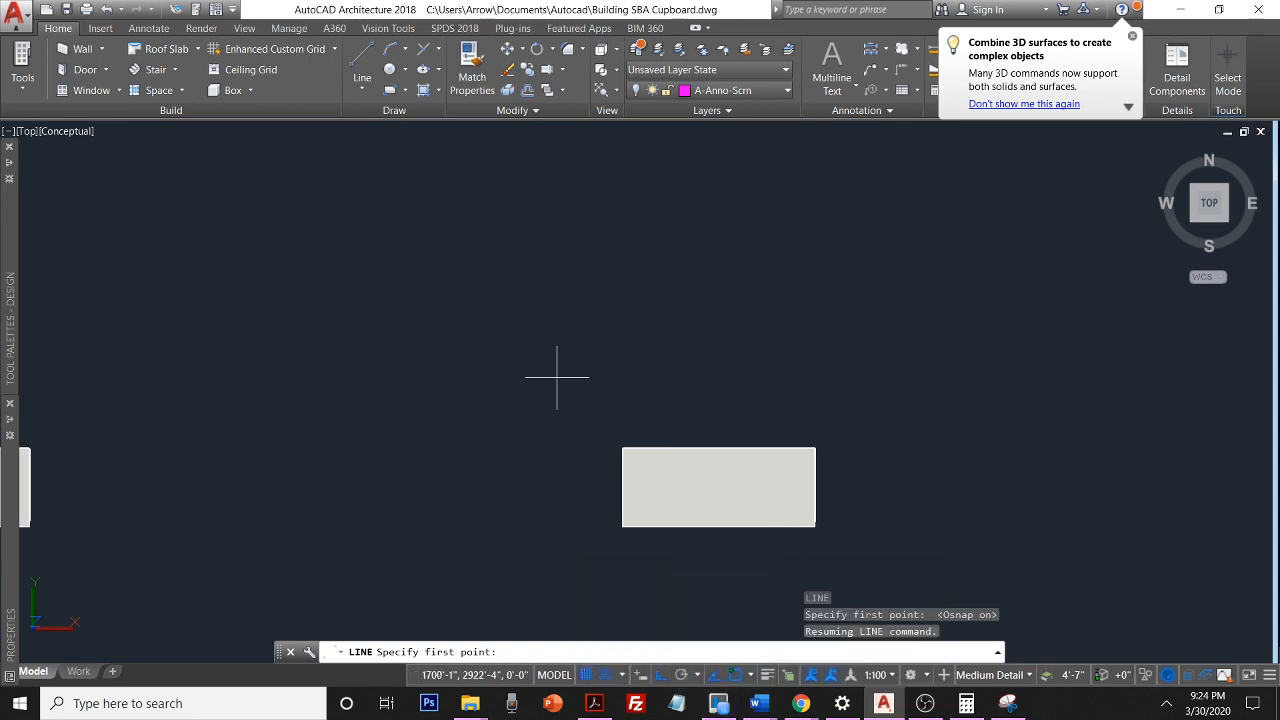
scroll(612, 450, up, 4)
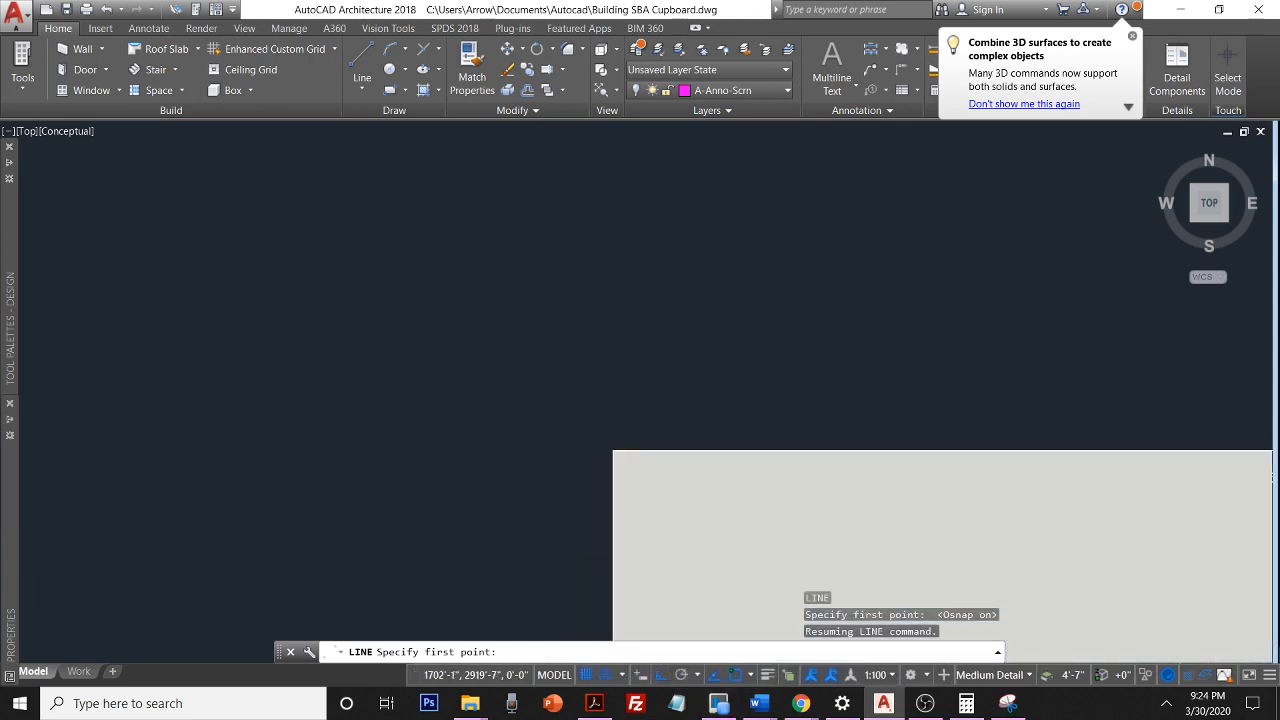
click(609, 454)
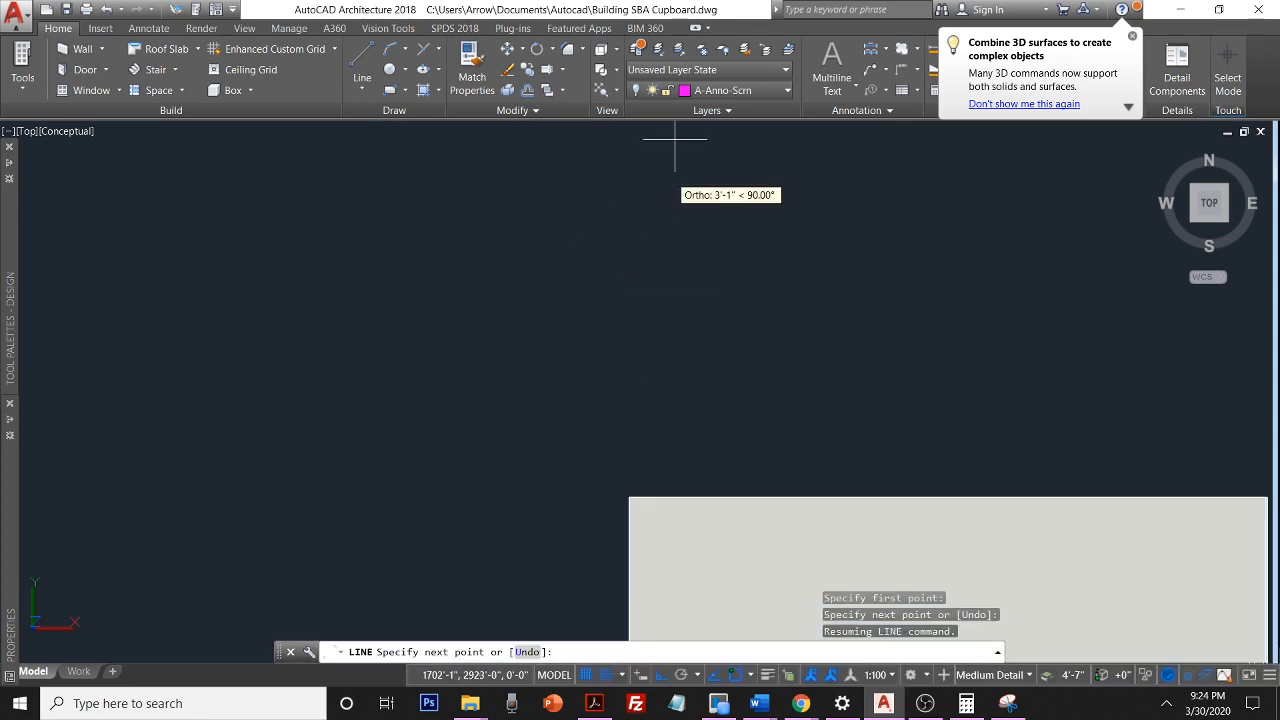
Turn on the G-Anno-Nplt layer and make it the current layer
click(725, 91)
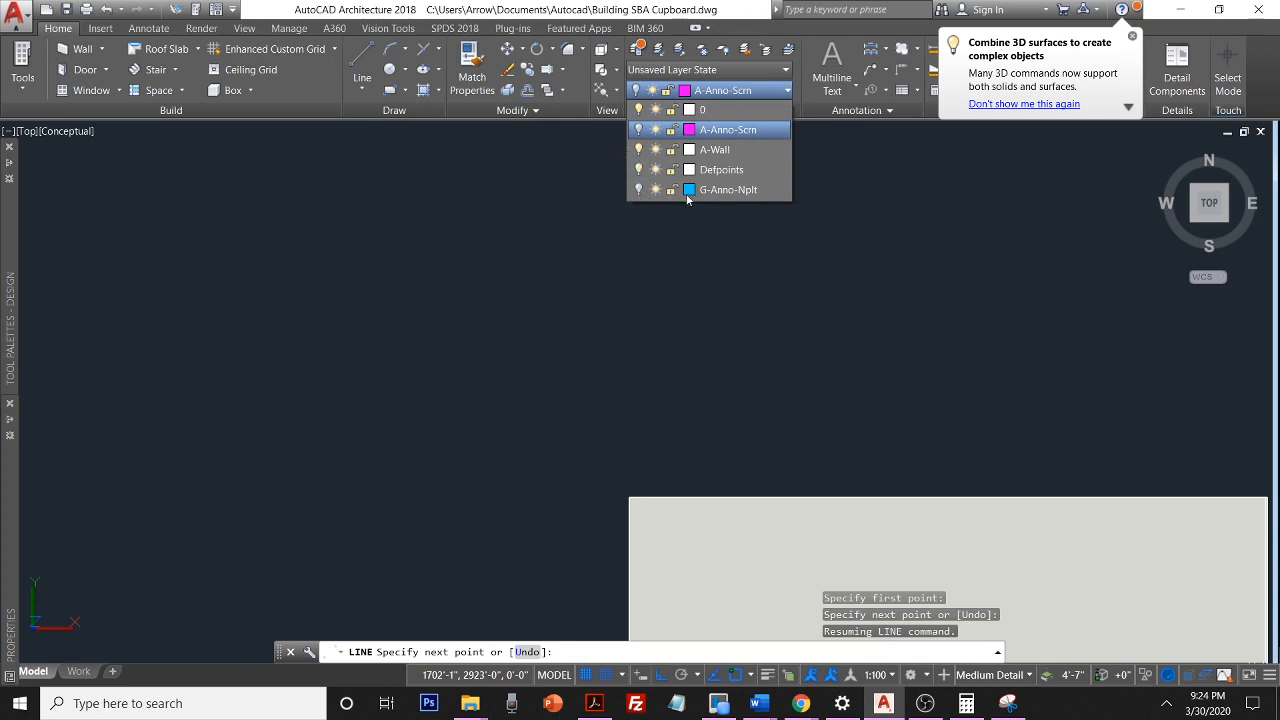
click(639, 189)
click(715, 190)
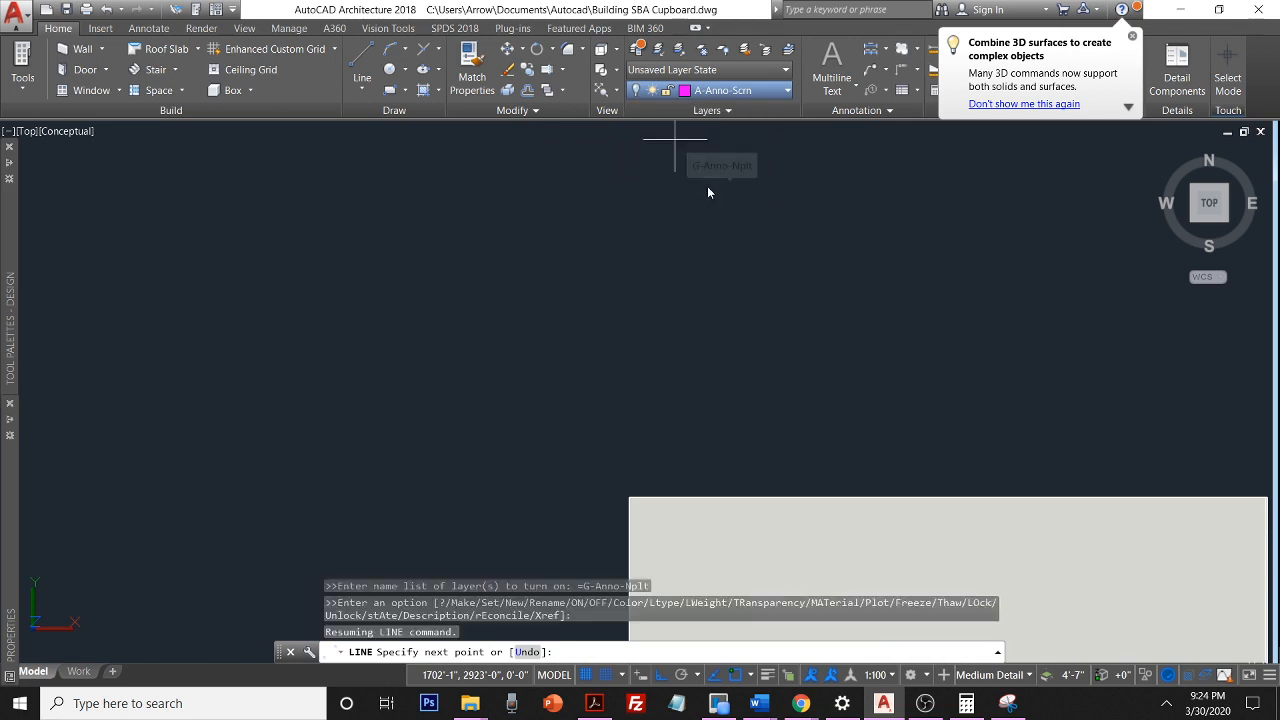
click(725, 93)
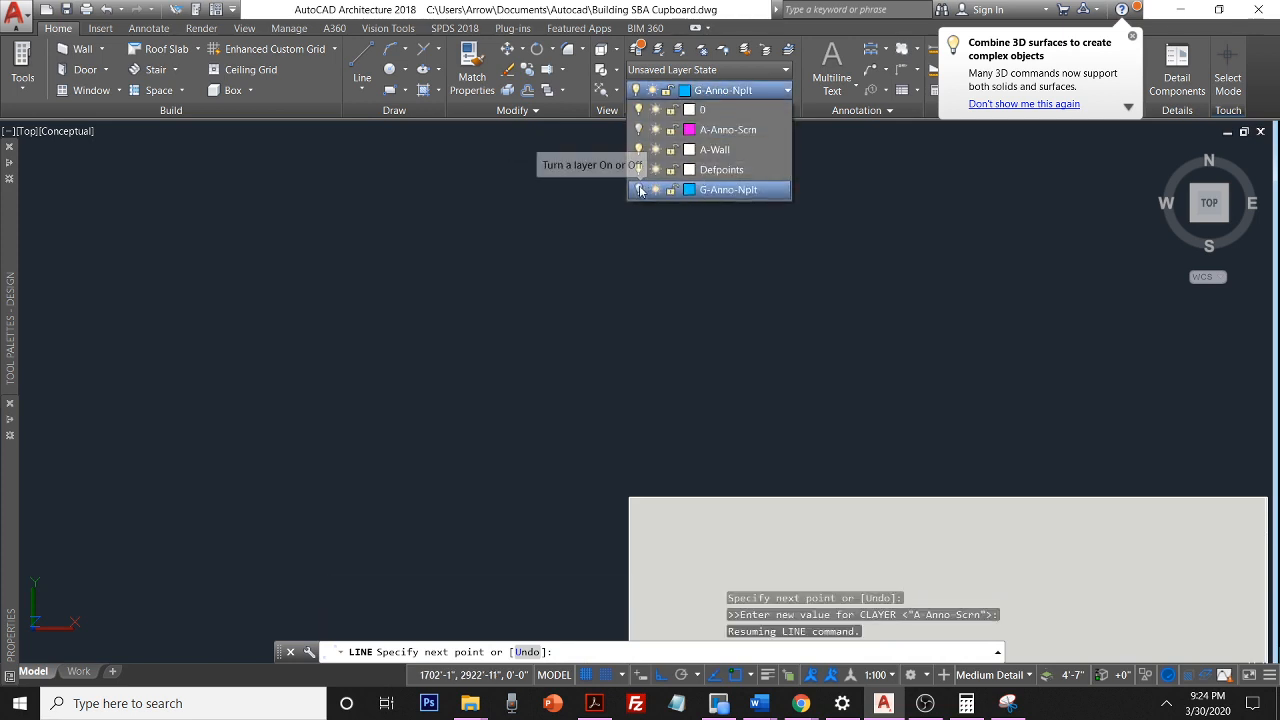
click(640, 189)
click(685, 318)
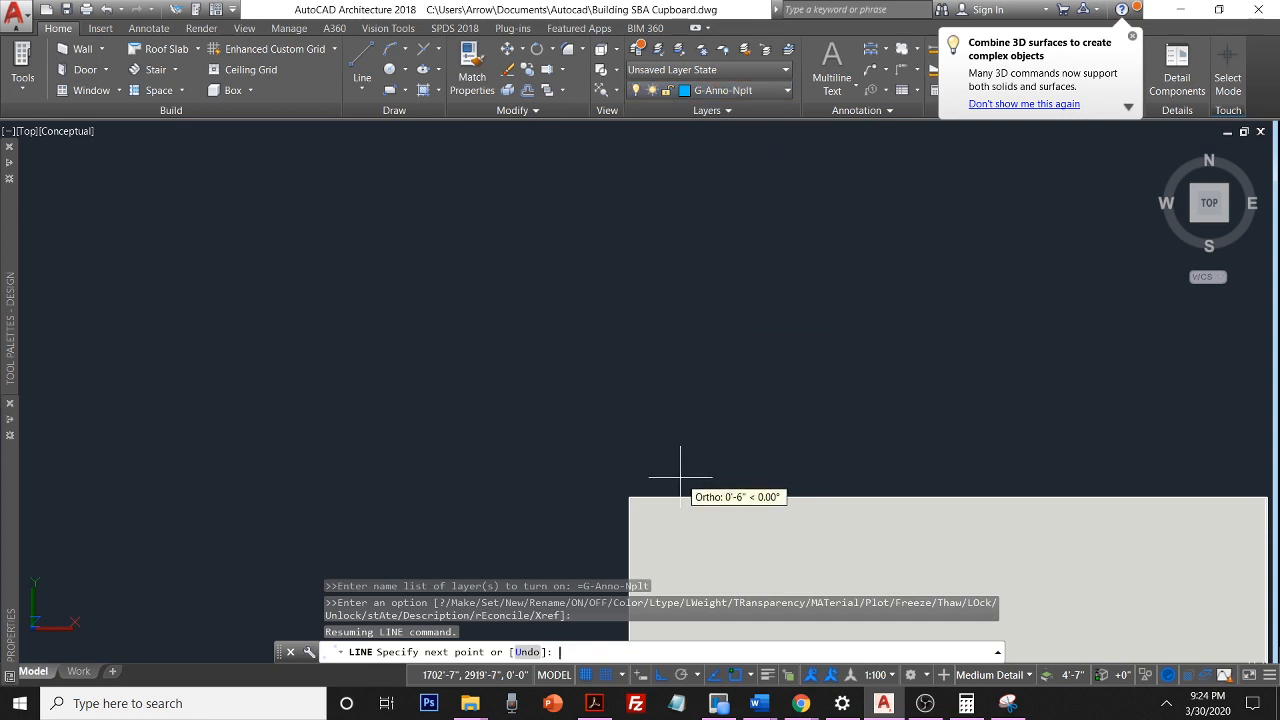
Draw a vertical line about 9 feet long going north from the upper-left corner of the eastern cupboard
text(L)
key(Return)
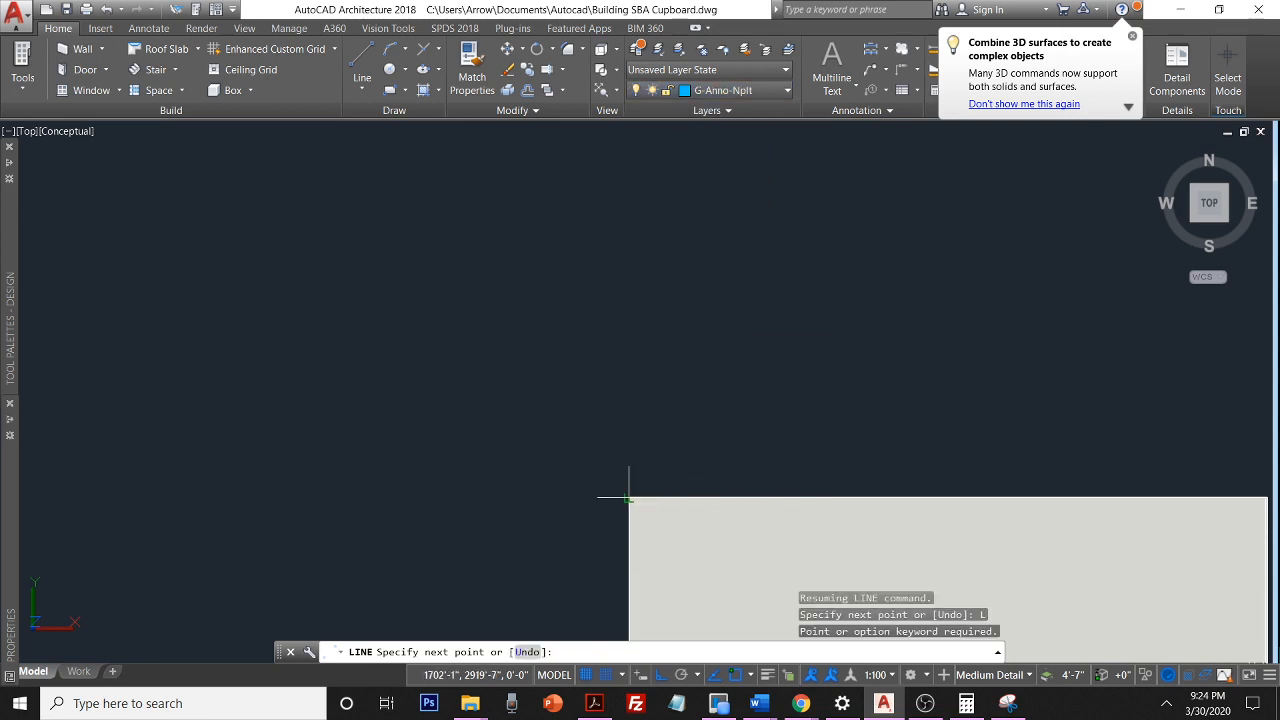
click(628, 497)
scroll(610, 190, down, 2)
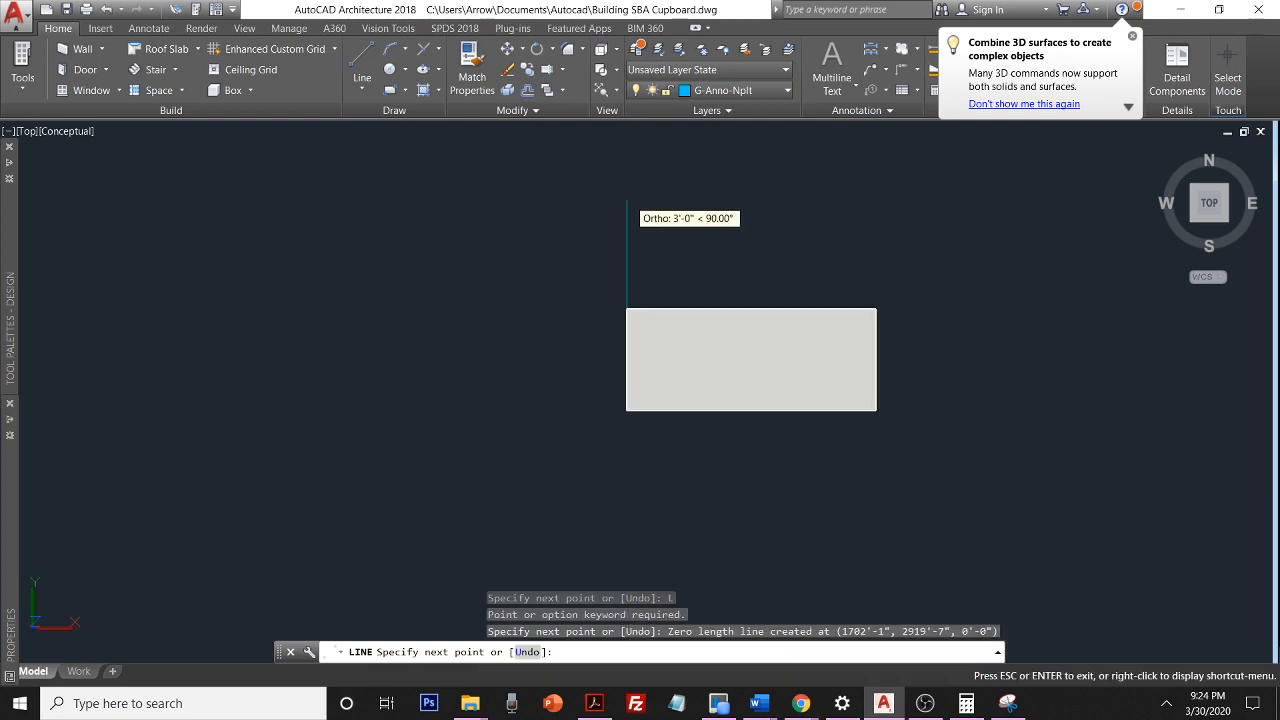
middle_drag(627, 200, 634, 480)
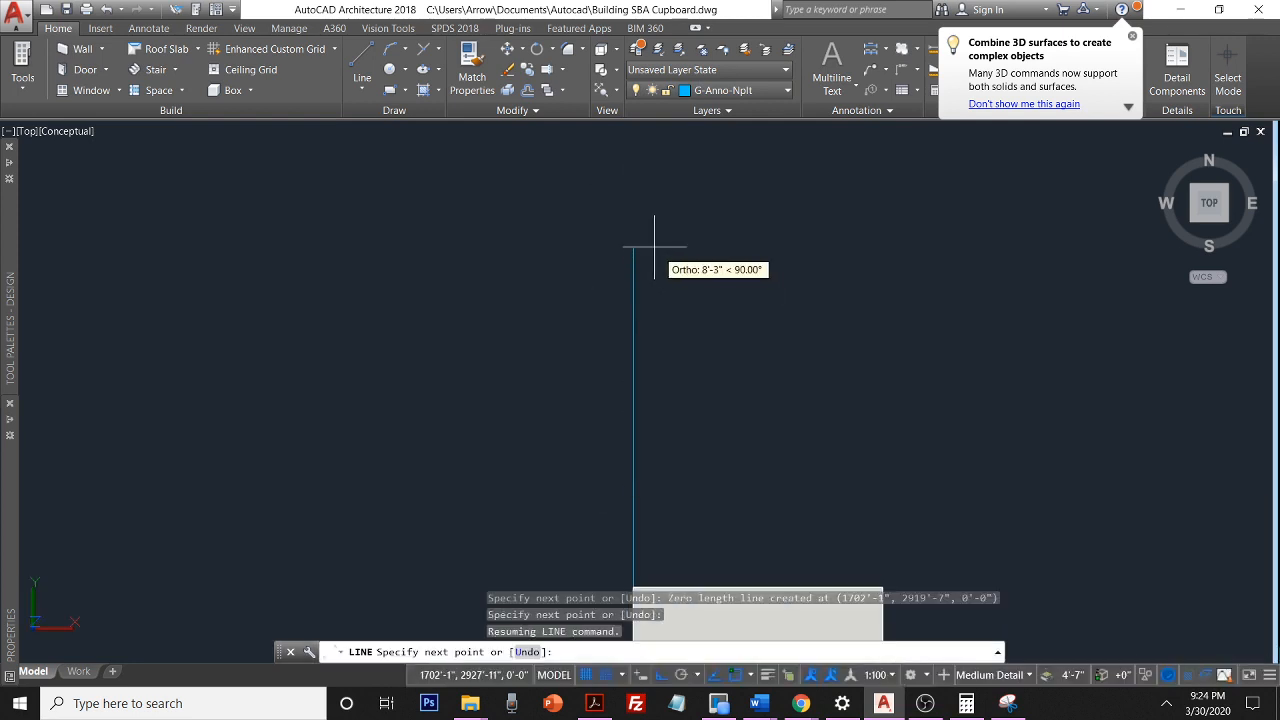
click(634, 206)
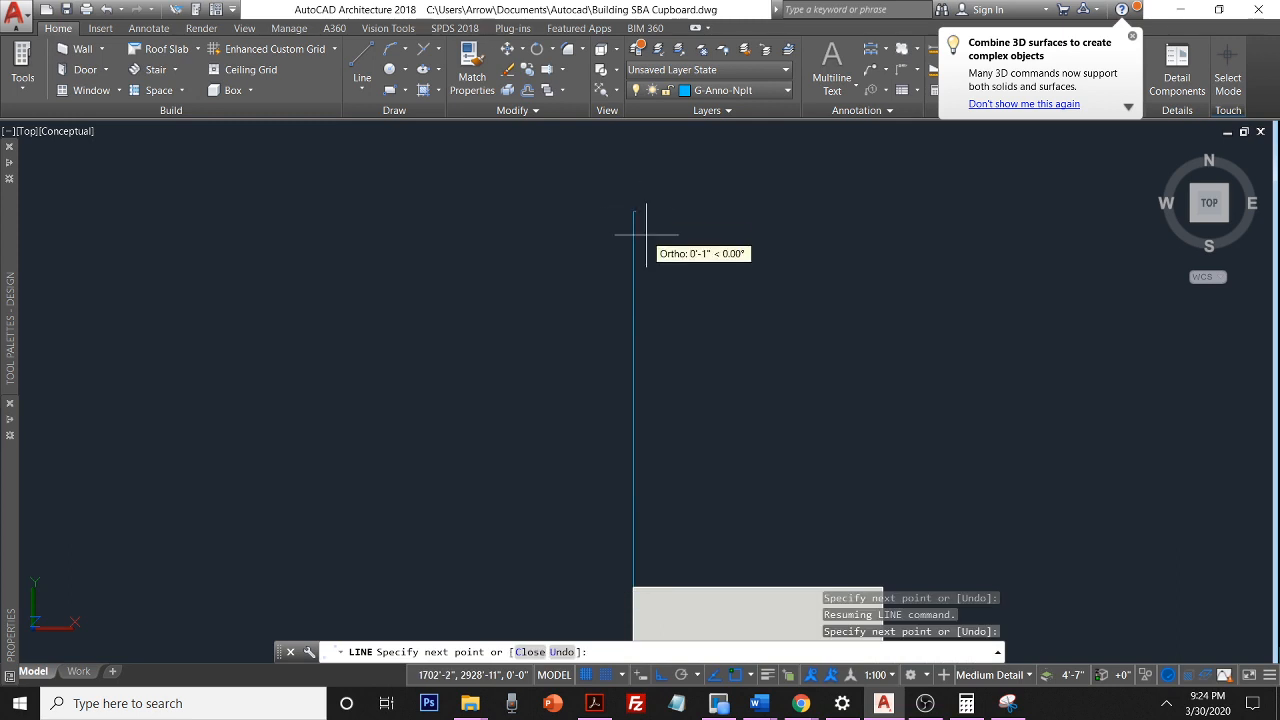
key(Return)
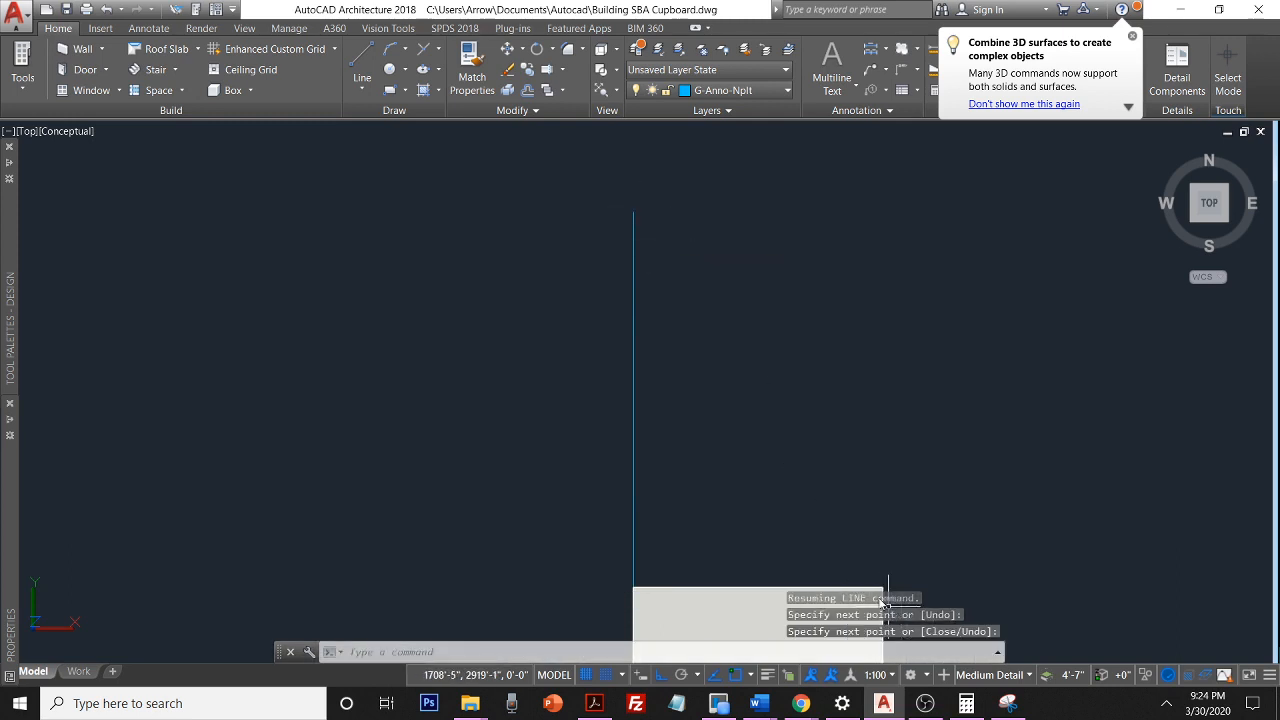
Draw a vertical line north from the cupboard's upper-right corner, ending level with the top of the first vertical line
scroll(857, 515, up, 5)
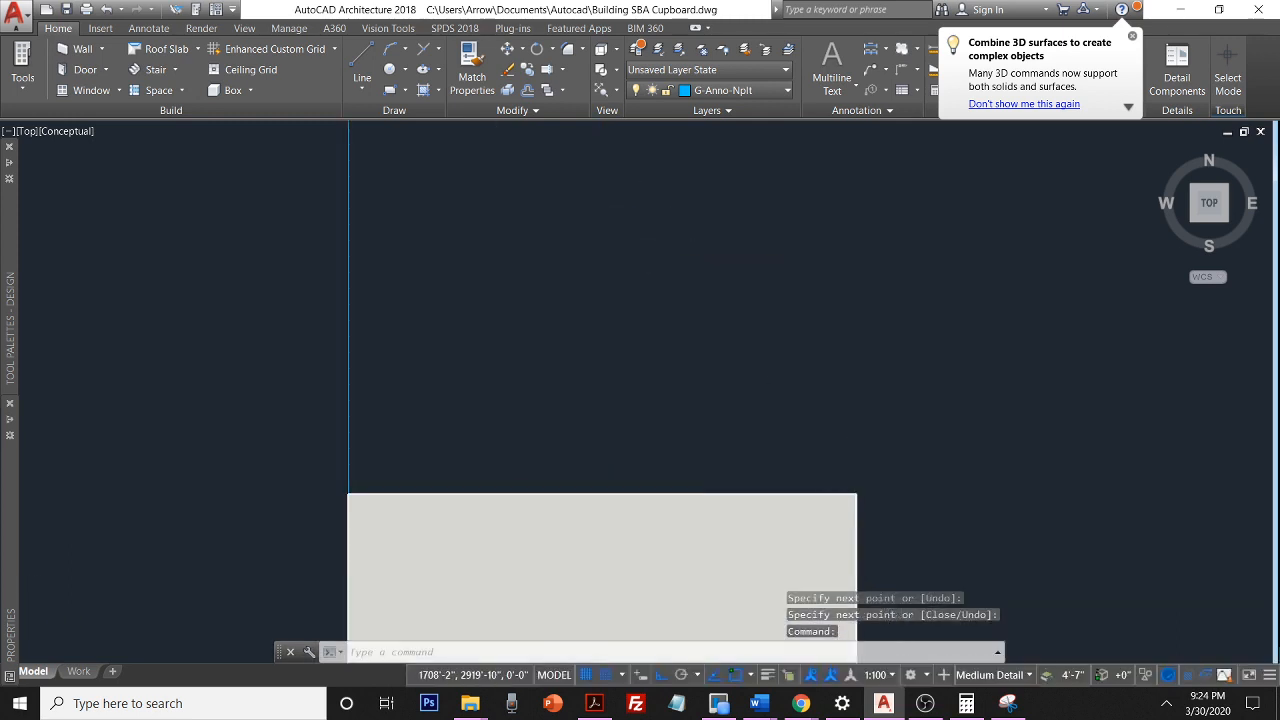
key(Return)
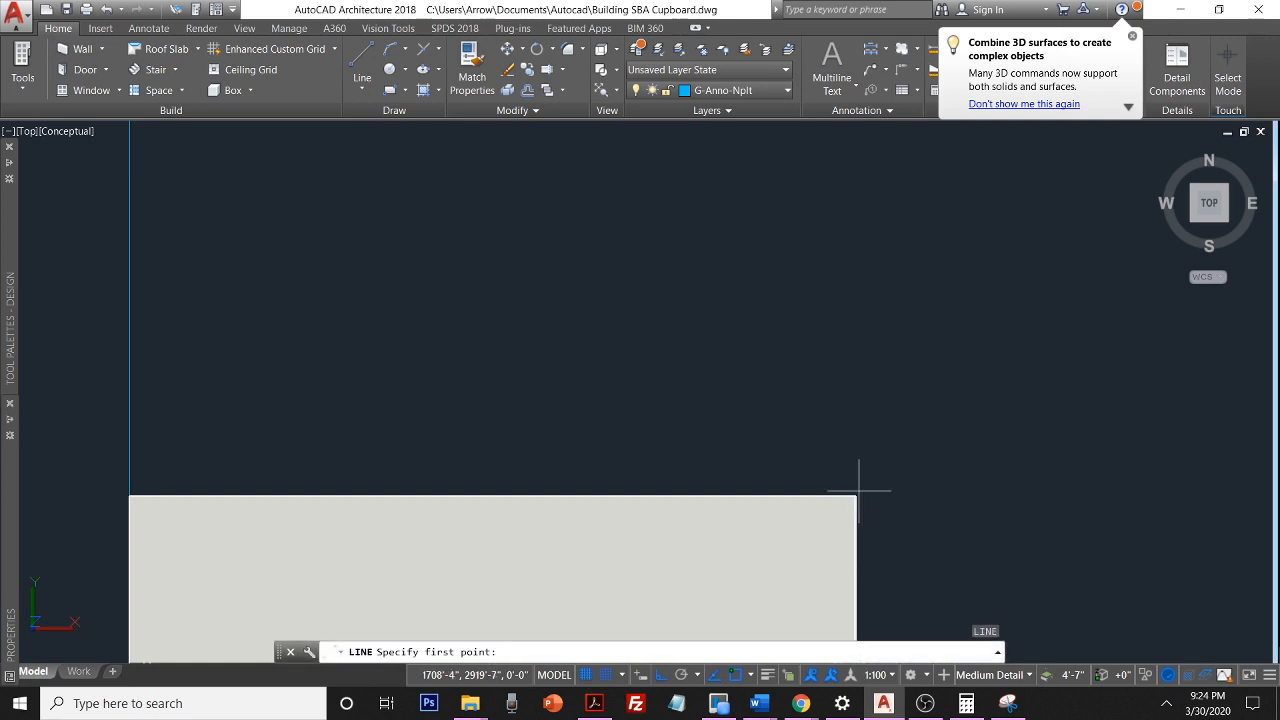
click(855, 496)
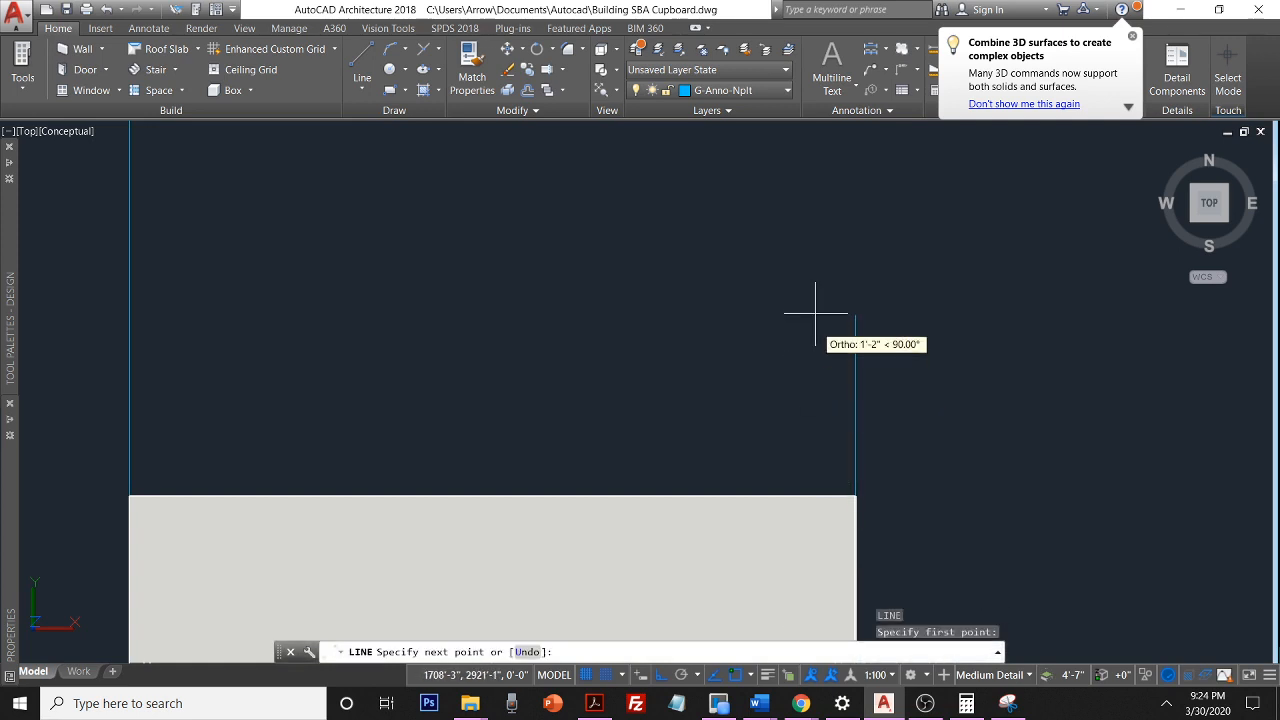
scroll(838, 280, down, 3)
scroll(843, 280, down, 2)
middle_drag(840, 277, 820, 463)
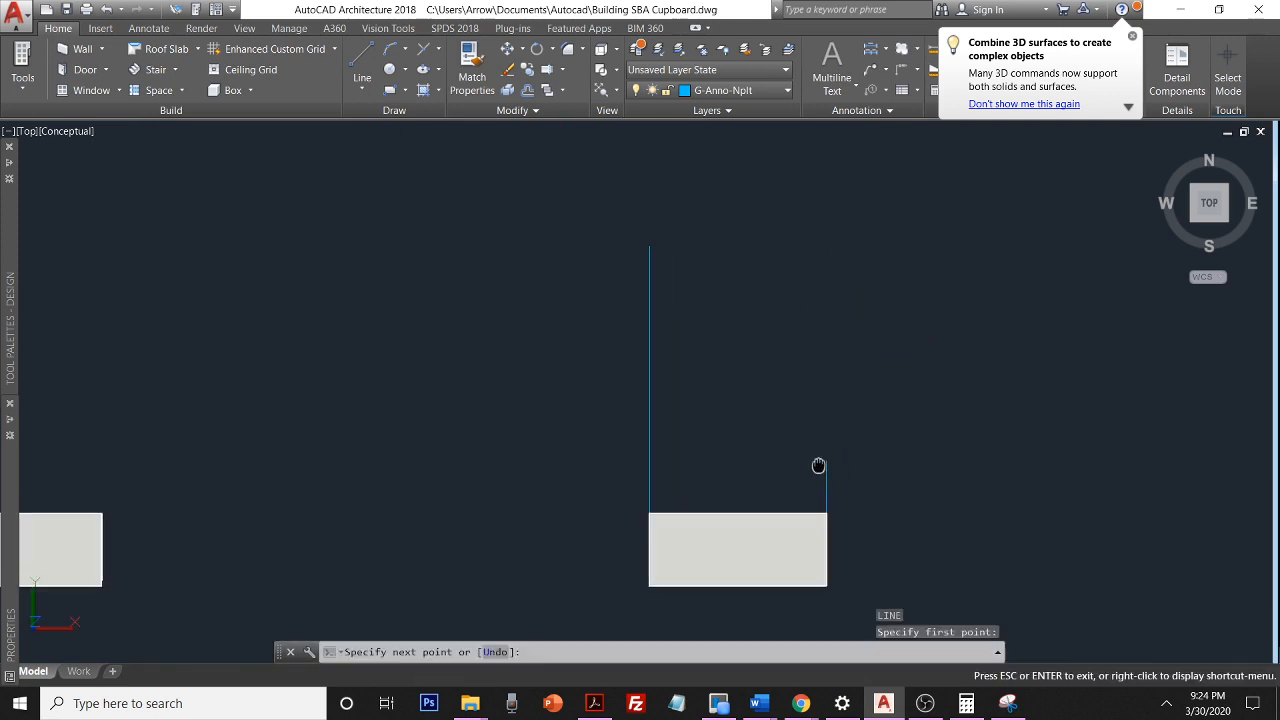
click(803, 249)
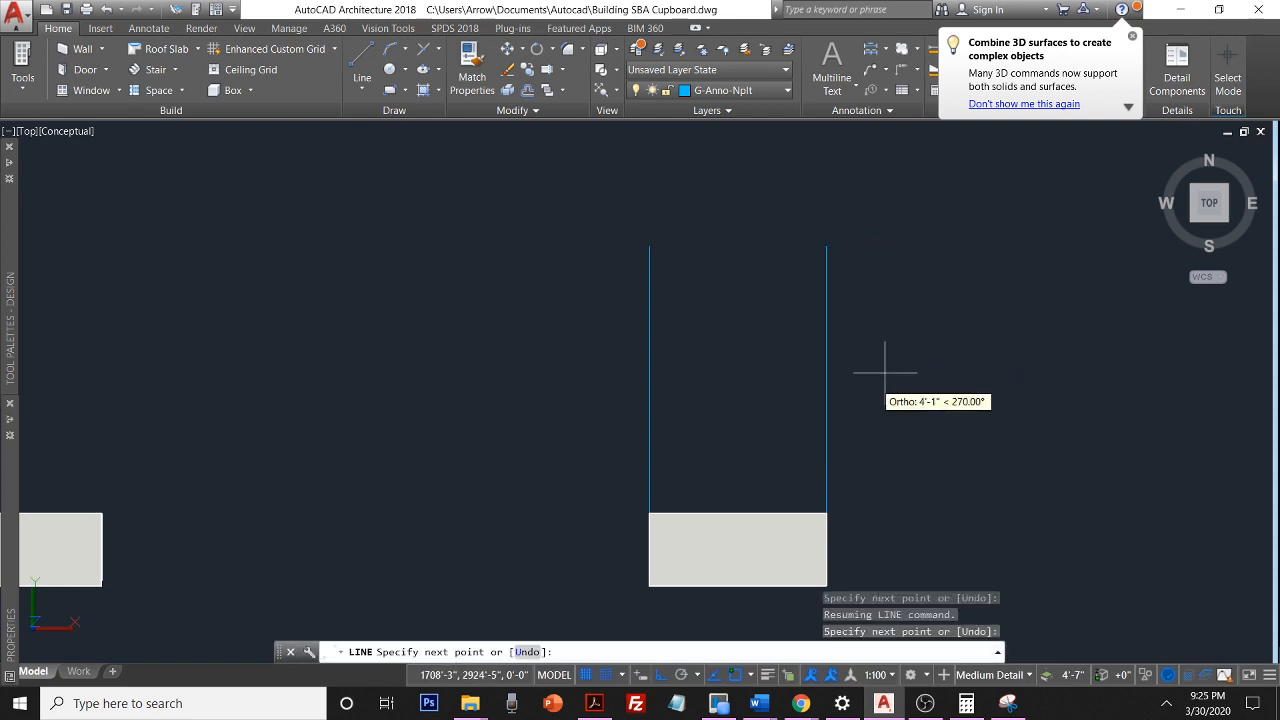
middle_drag(899, 472, 800, 383)
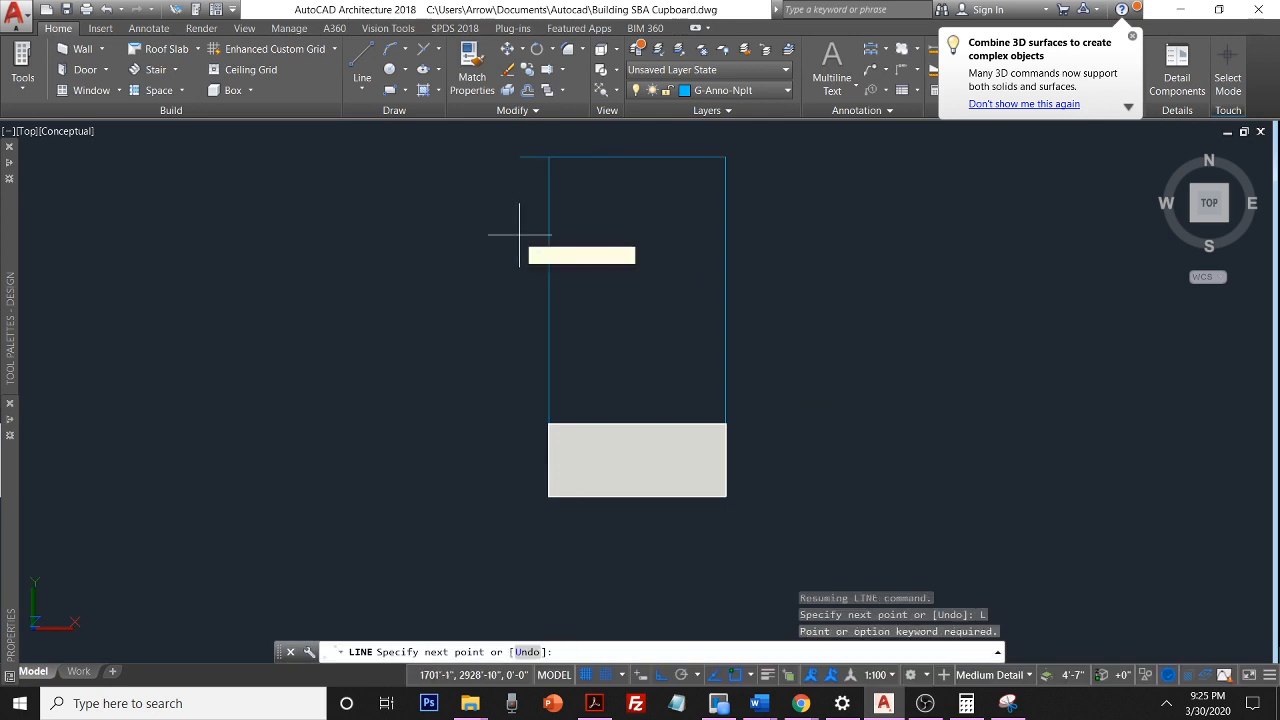
text(L)
key(Return)
key(Escape)
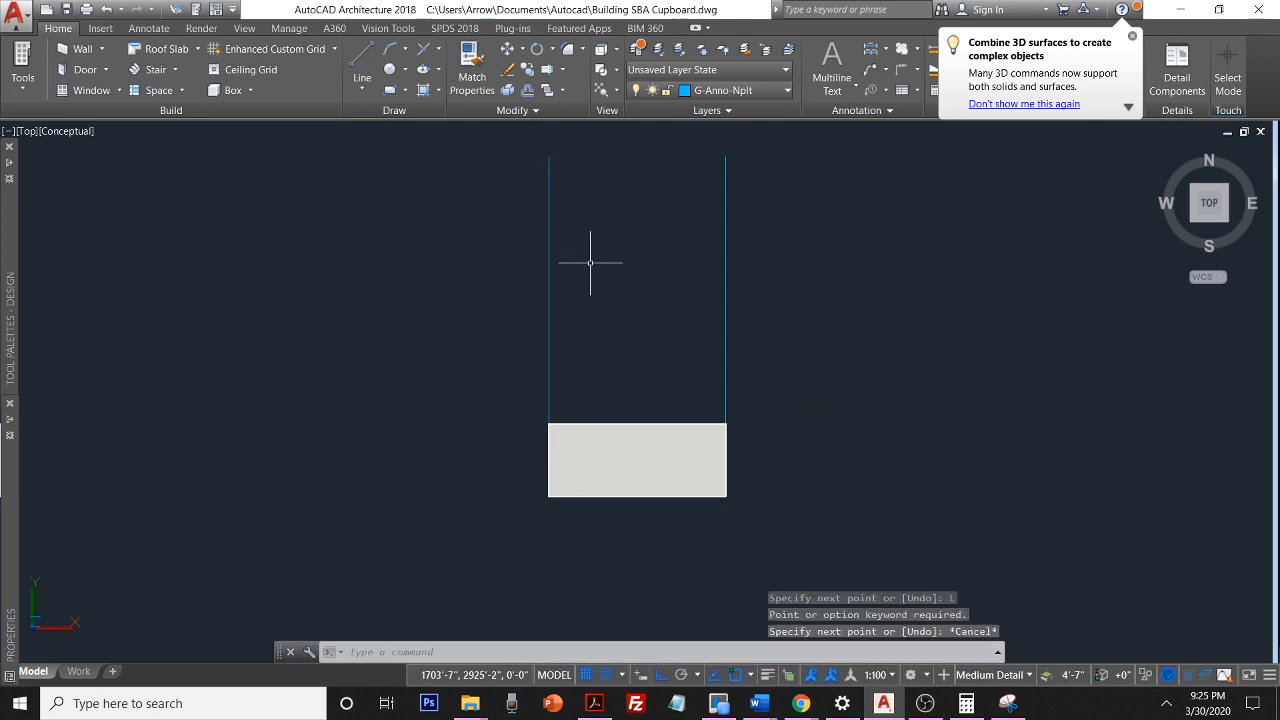
Draw a horizontal line about 20 feet long going east from the midpoint of the western vertical line
text(l)
key(Return)
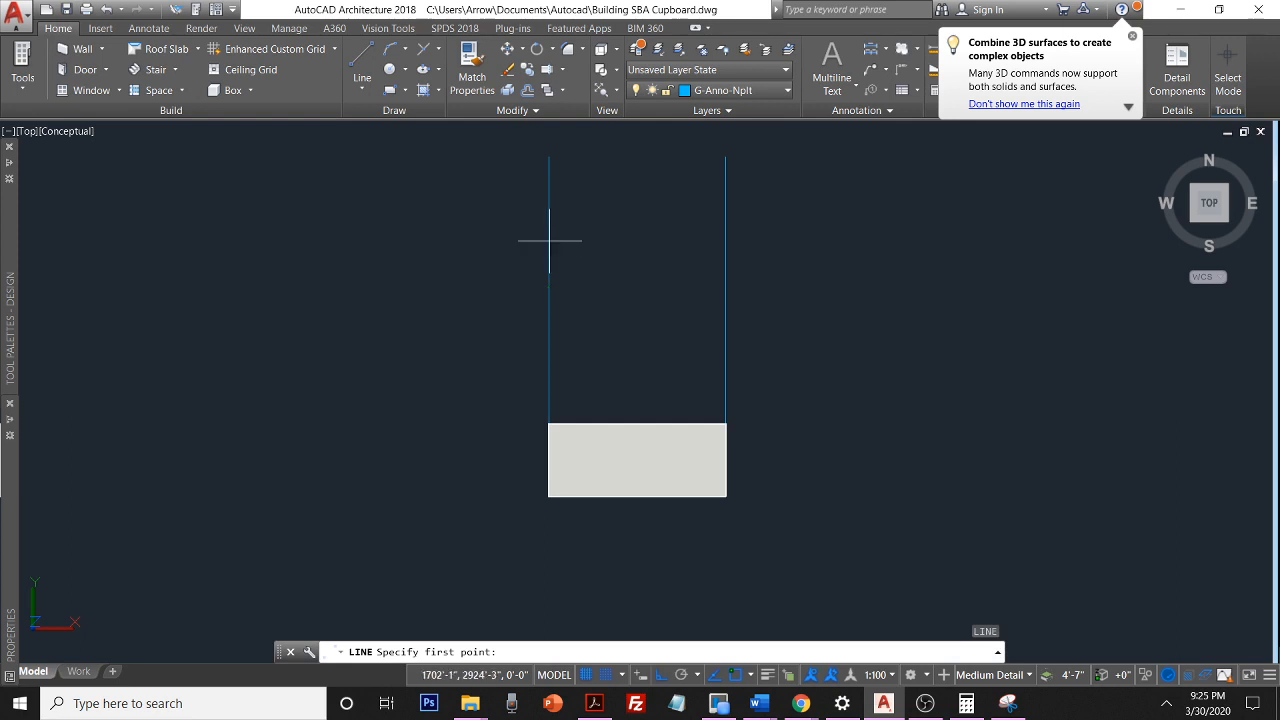
click(548, 291)
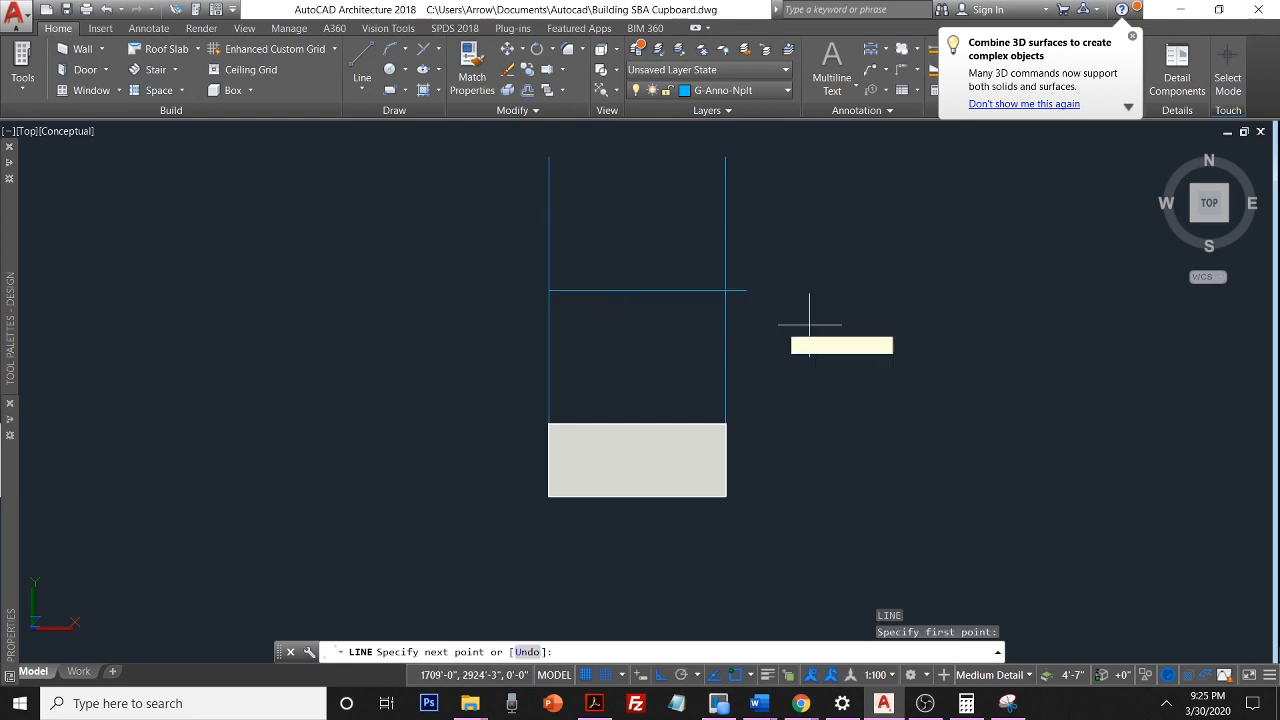
click(1133, 303)
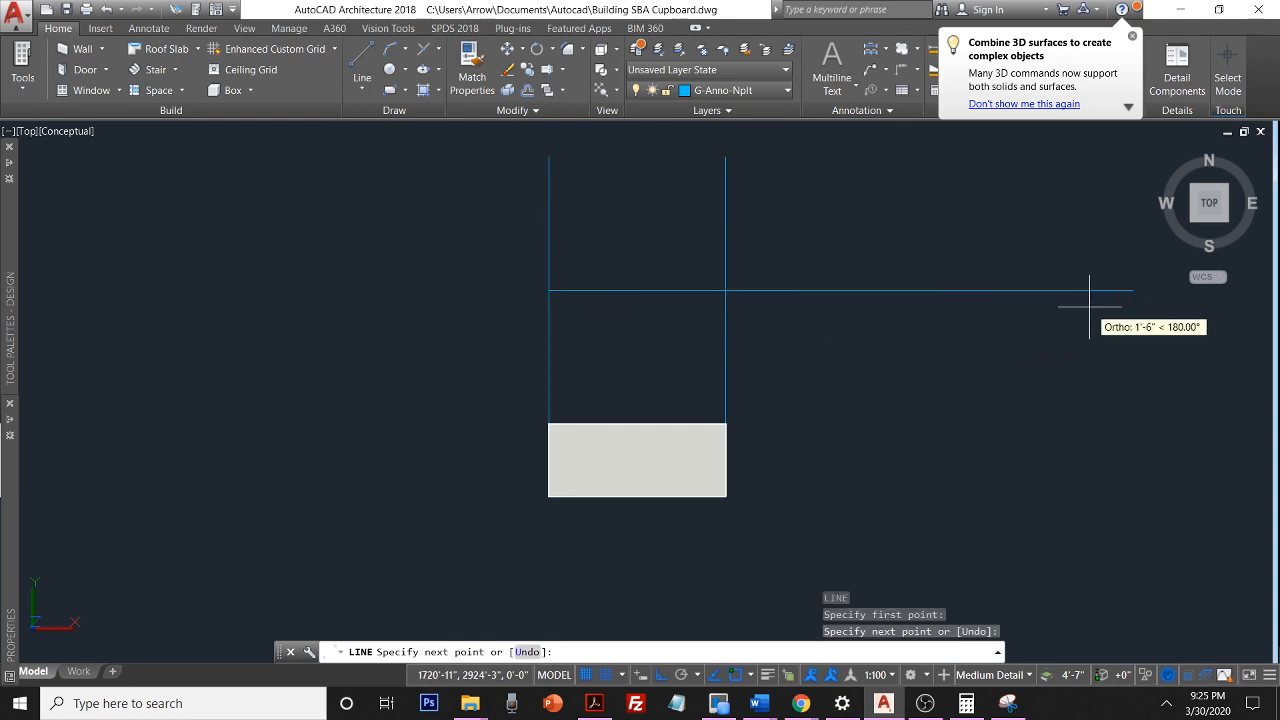
key(Escape)
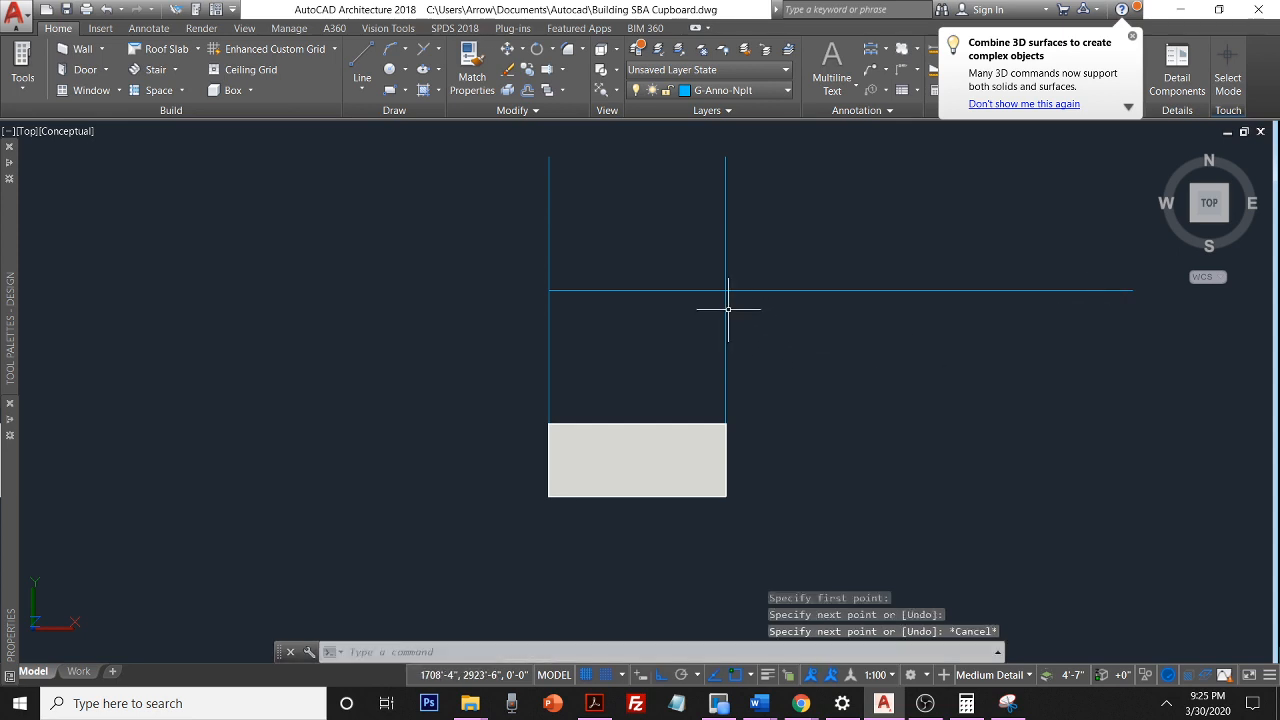
click(665, 455)
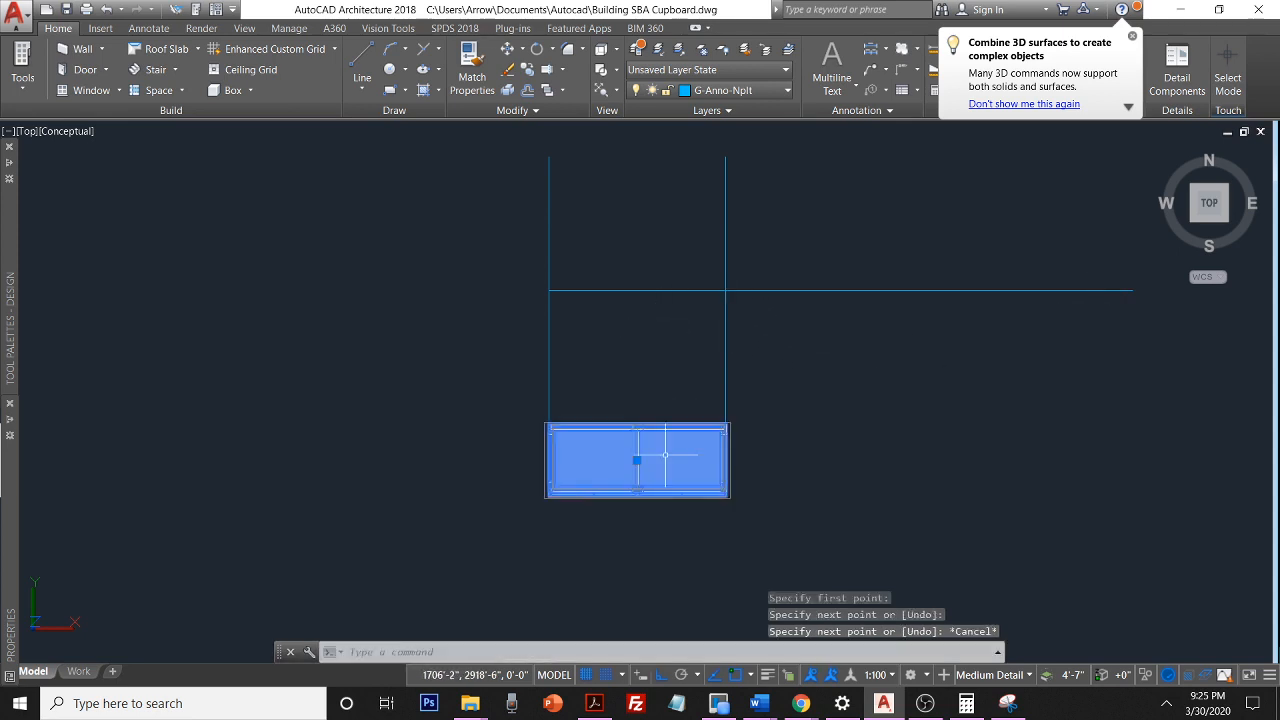
text(c)
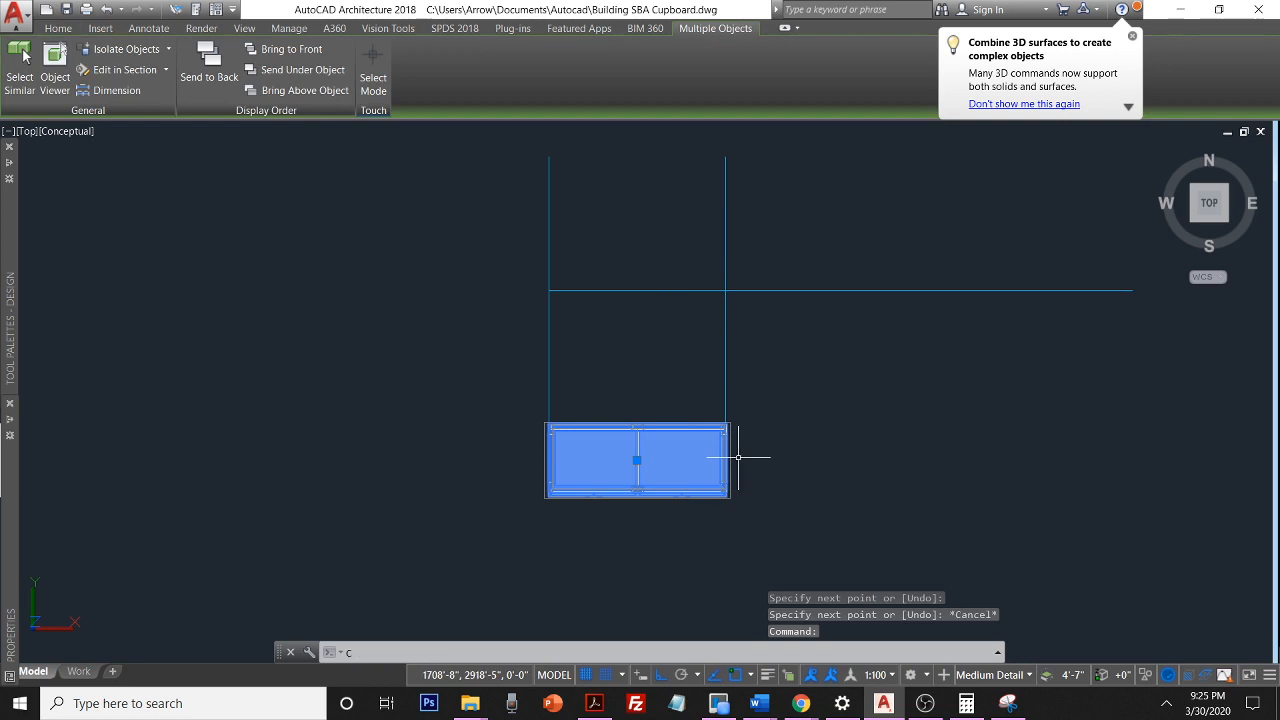
text(op)
key(Return)
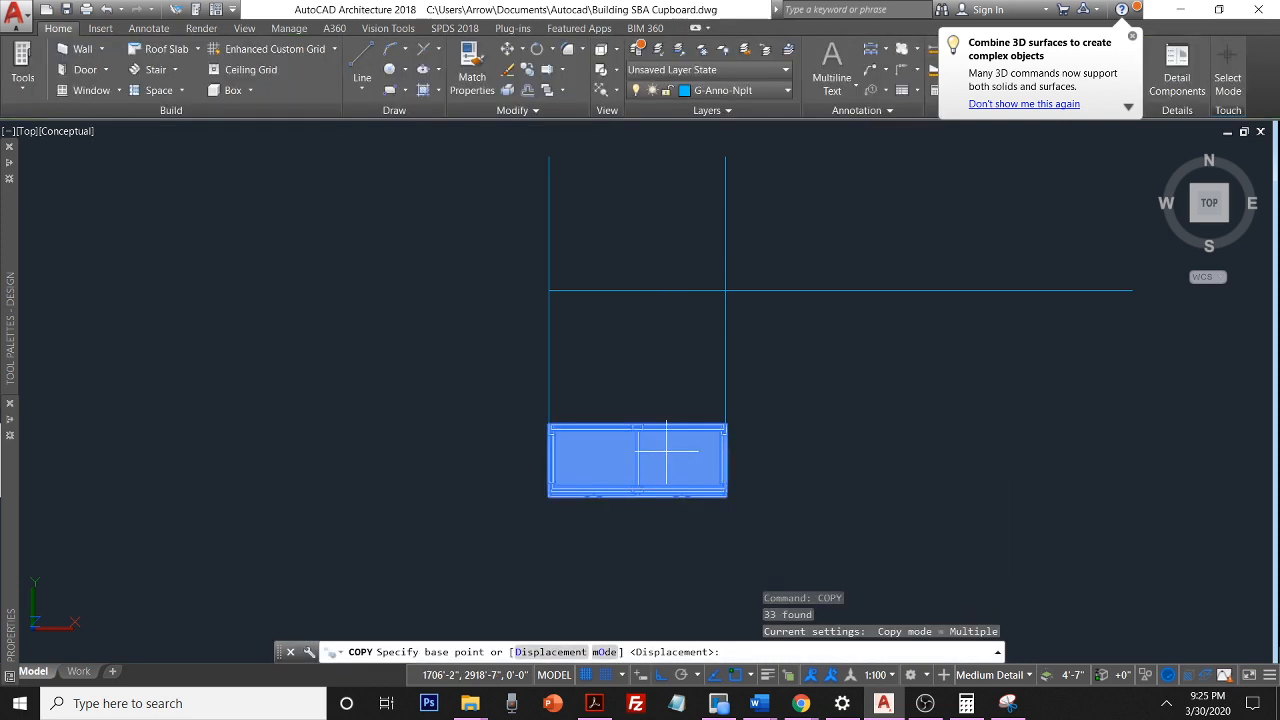
click(668, 462)
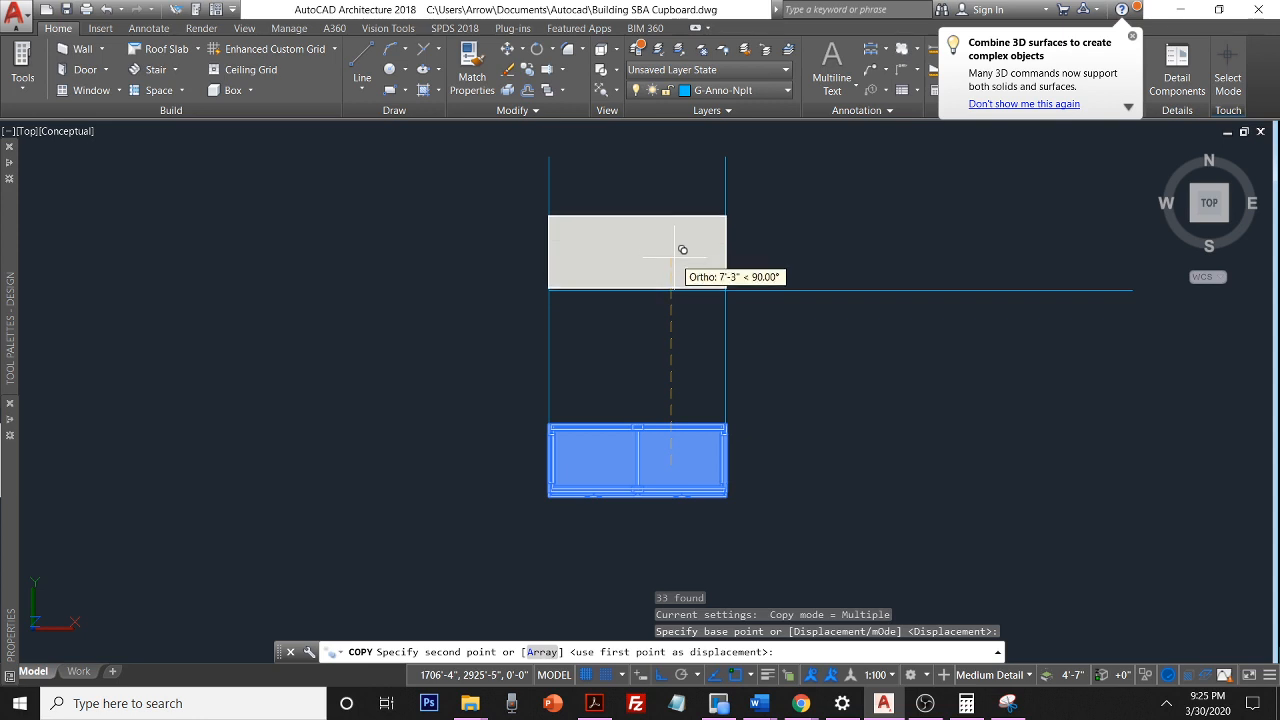
key(Escape)
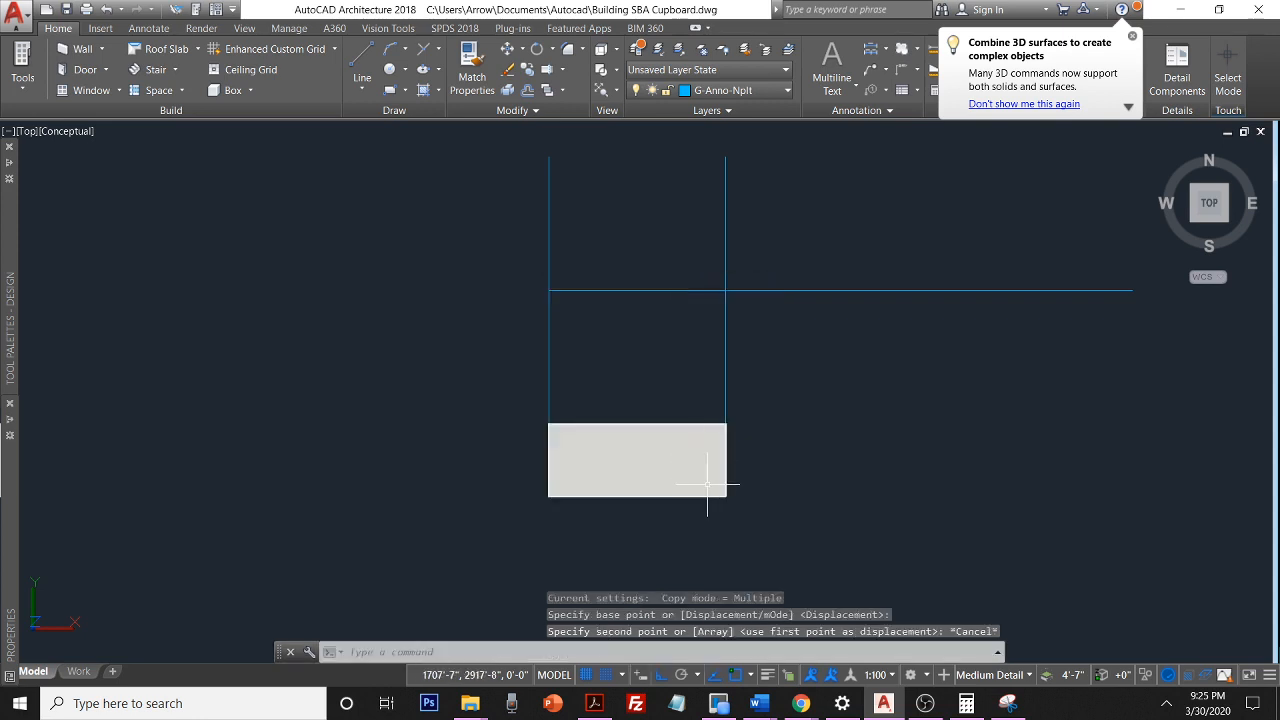
Copy the eastern cupboard from its lower-left corner to where the western vertical line meets the horizontal line
key(Return)
click(644, 459)
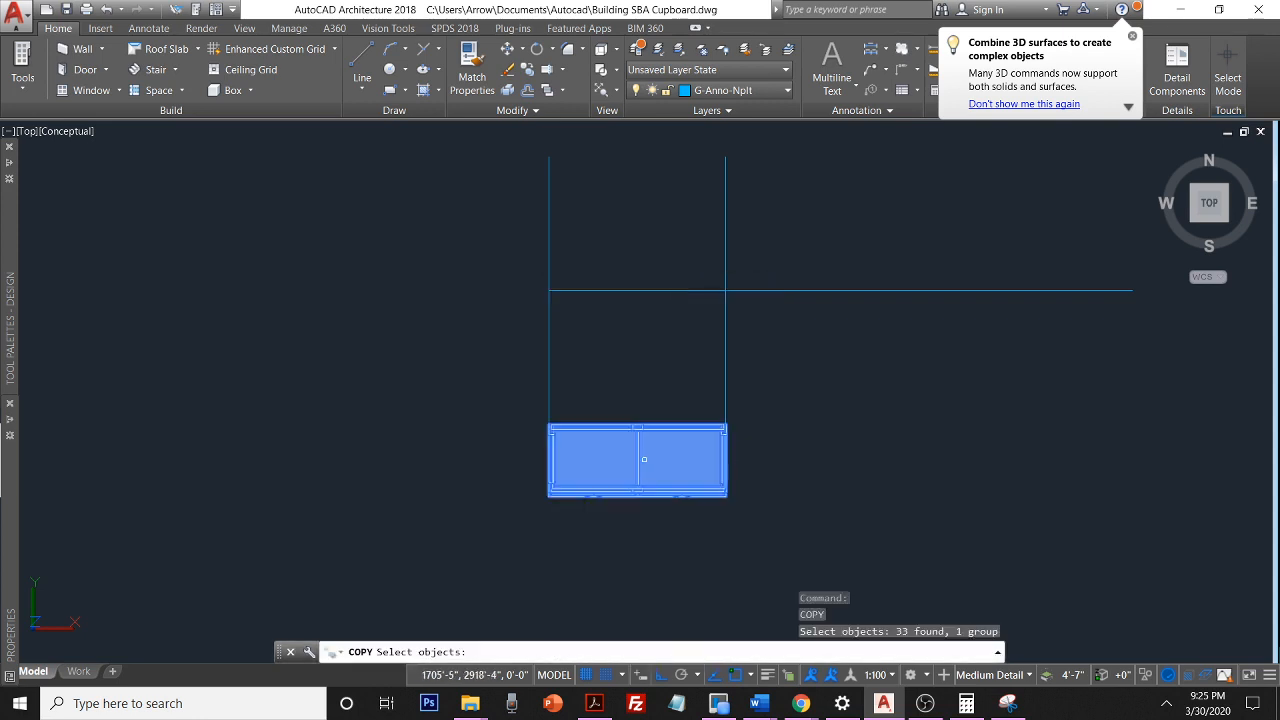
scroll(600, 440, up, 3)
middle_drag(564, 512, 571, 380)
scroll(540, 420, up, 4)
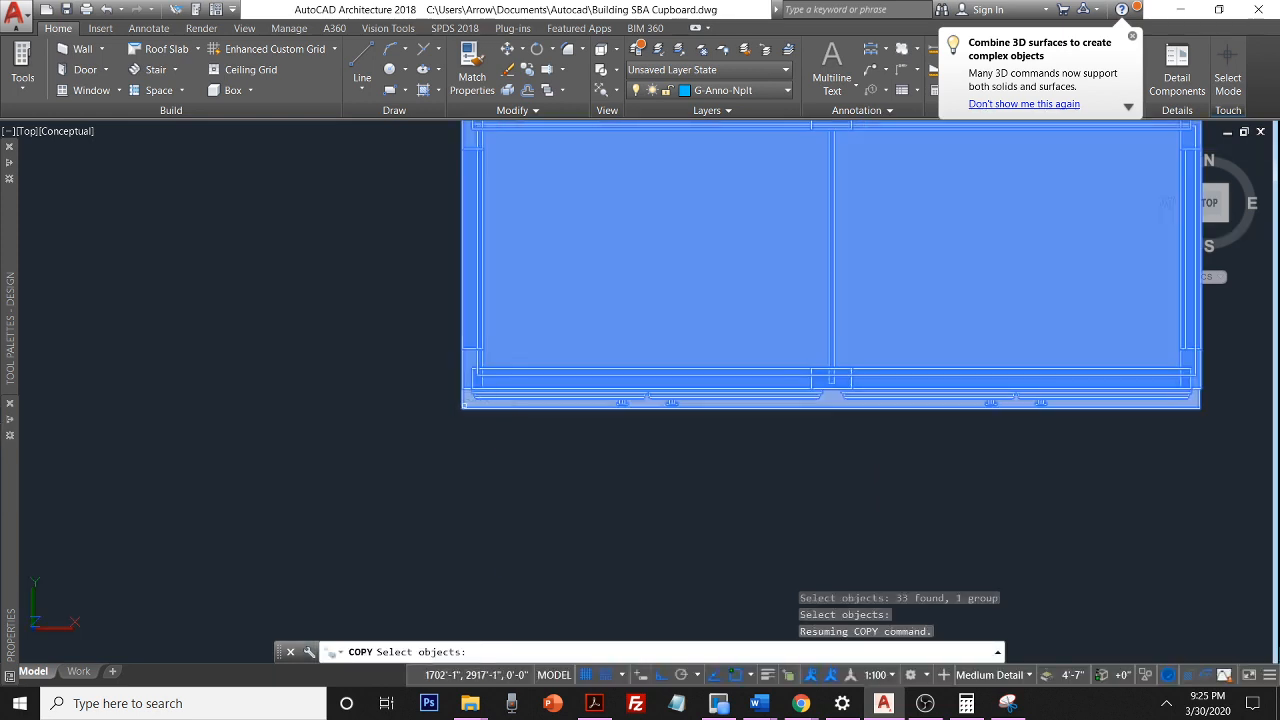
key(Return)
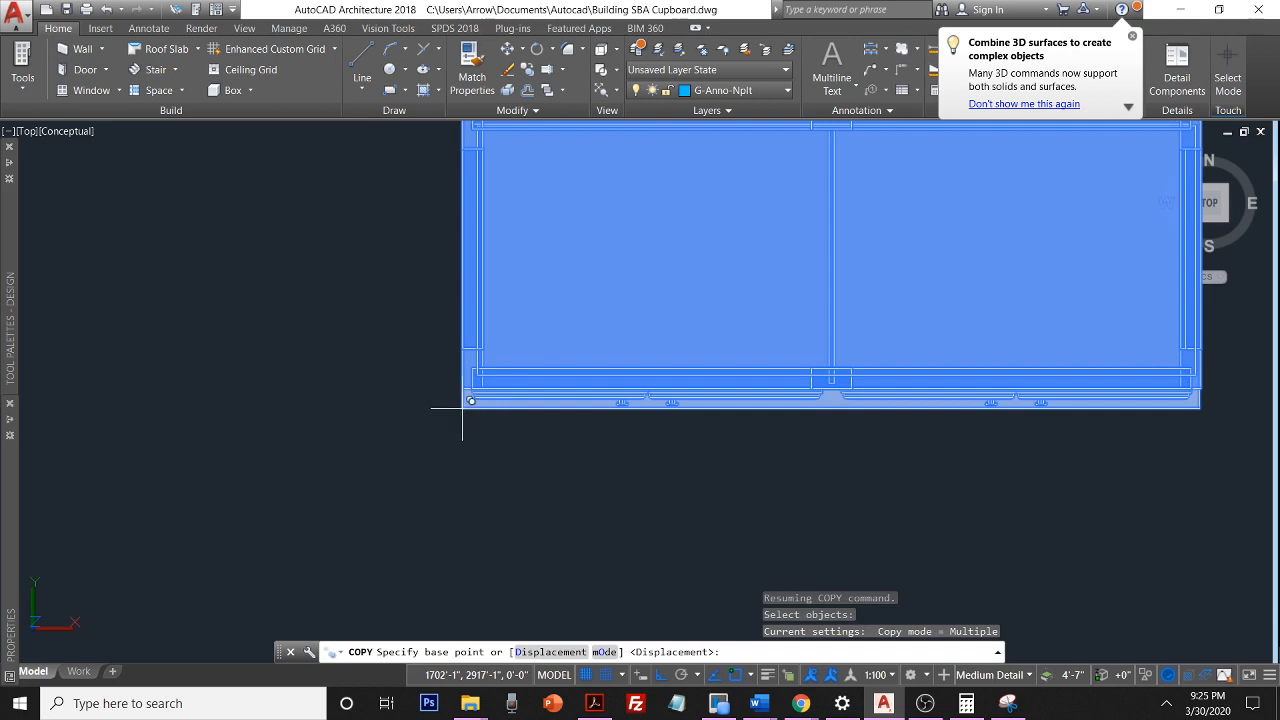
click(462, 408)
scroll(530, 300, down, 3)
middle_drag(538, 270, 538, 500)
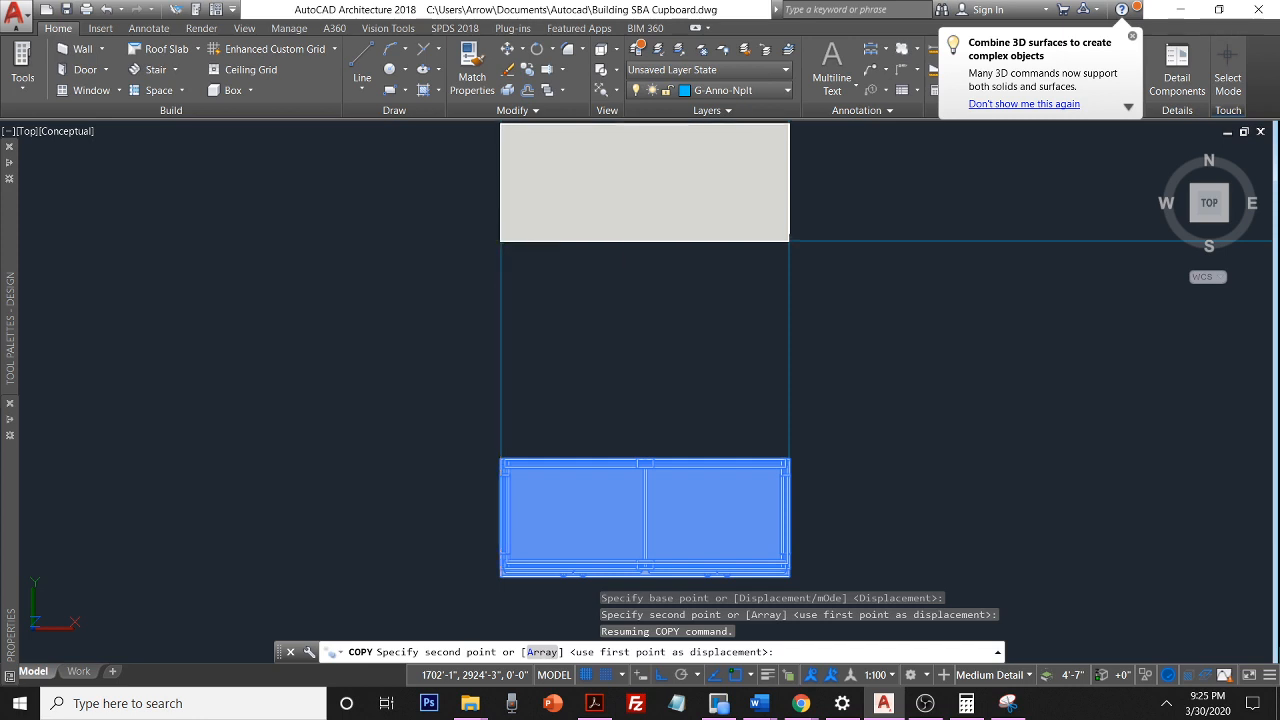
click(501, 241)
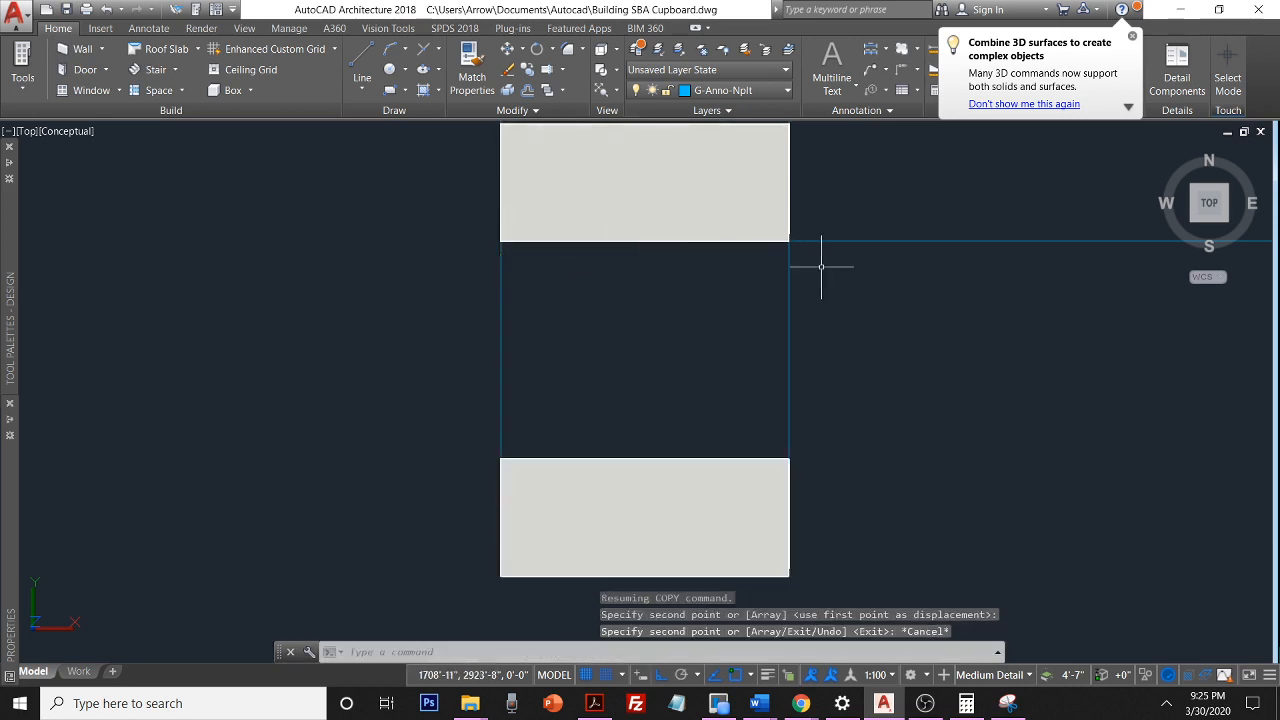
scroll(855, 300, down, 2)
middle_drag(889, 354, 857, 417)
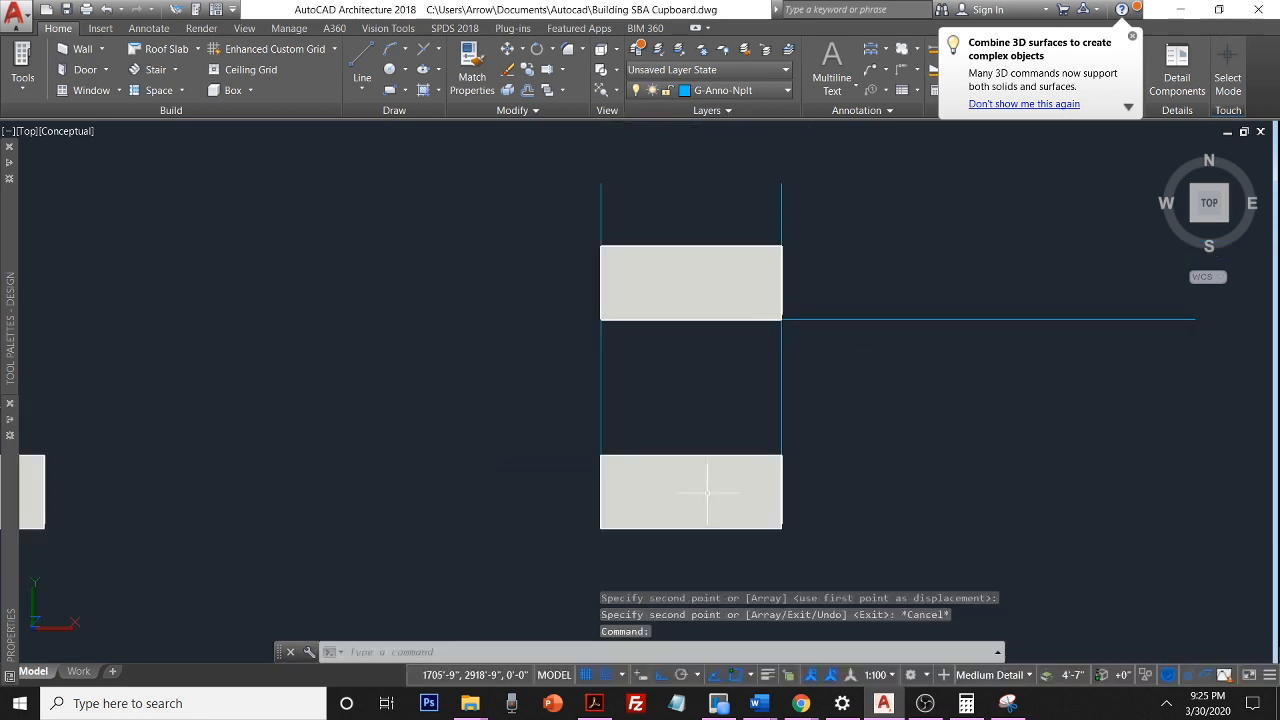
key(XF86AudioLowerVolume)
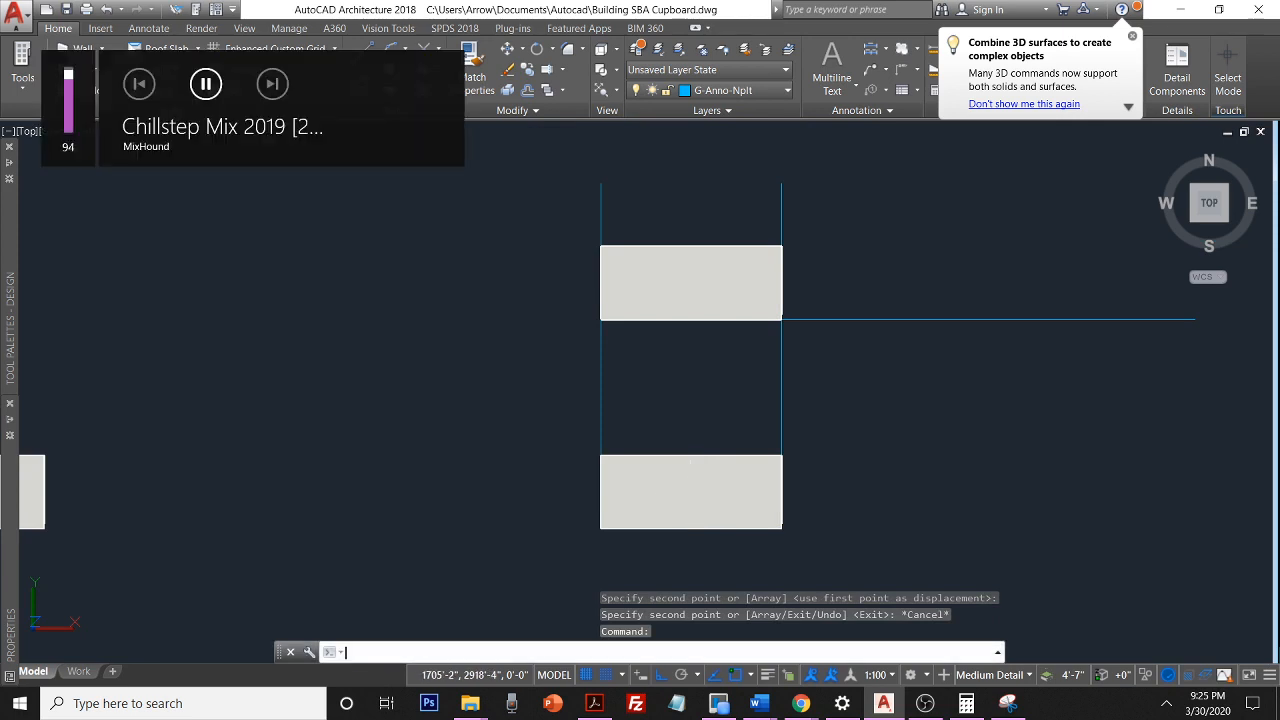
key(XF86AudioLowerVolume)
key(XF86AudioLowerVolume)
key(XF86AudioLowerVolume)
key(XF86AudioLowerVolume)
key(XF86AudioLowerVolume)
key(XF86AudioLowerVolume)
key(XF86AudioLowerVolume)
key(XF86AudioLowerVolume)
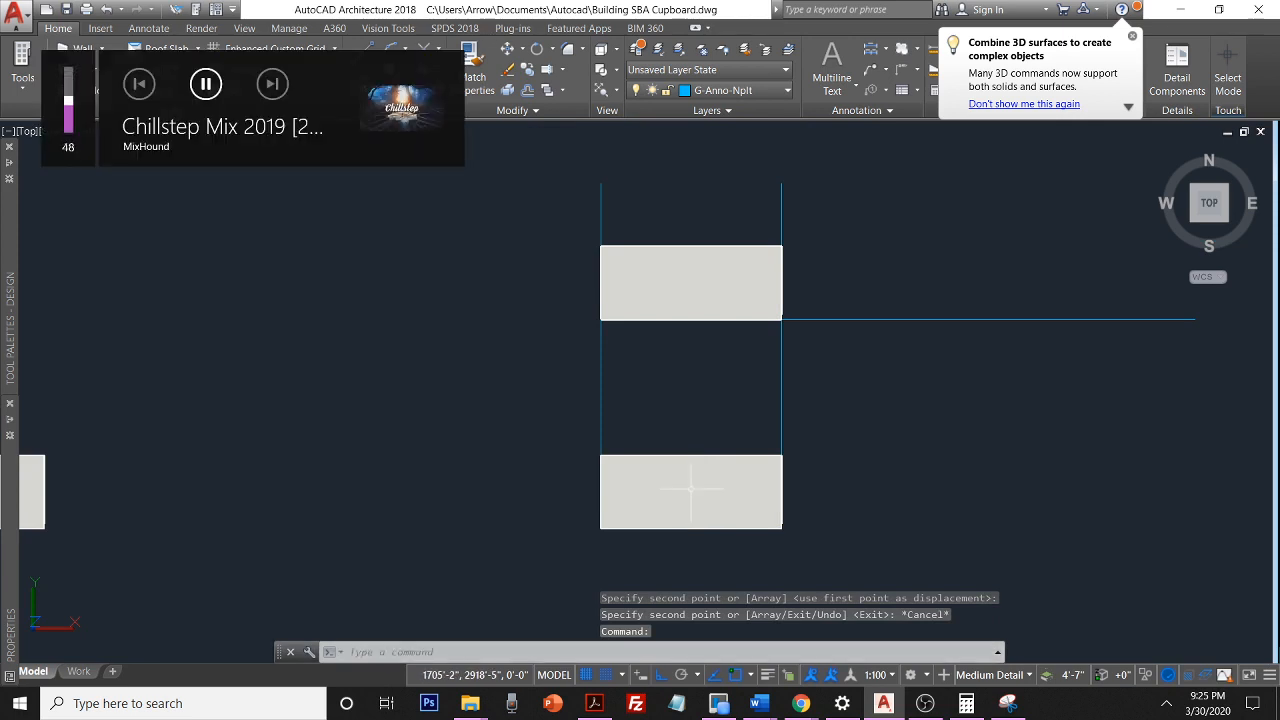
key(Escape)
click(721, 274)
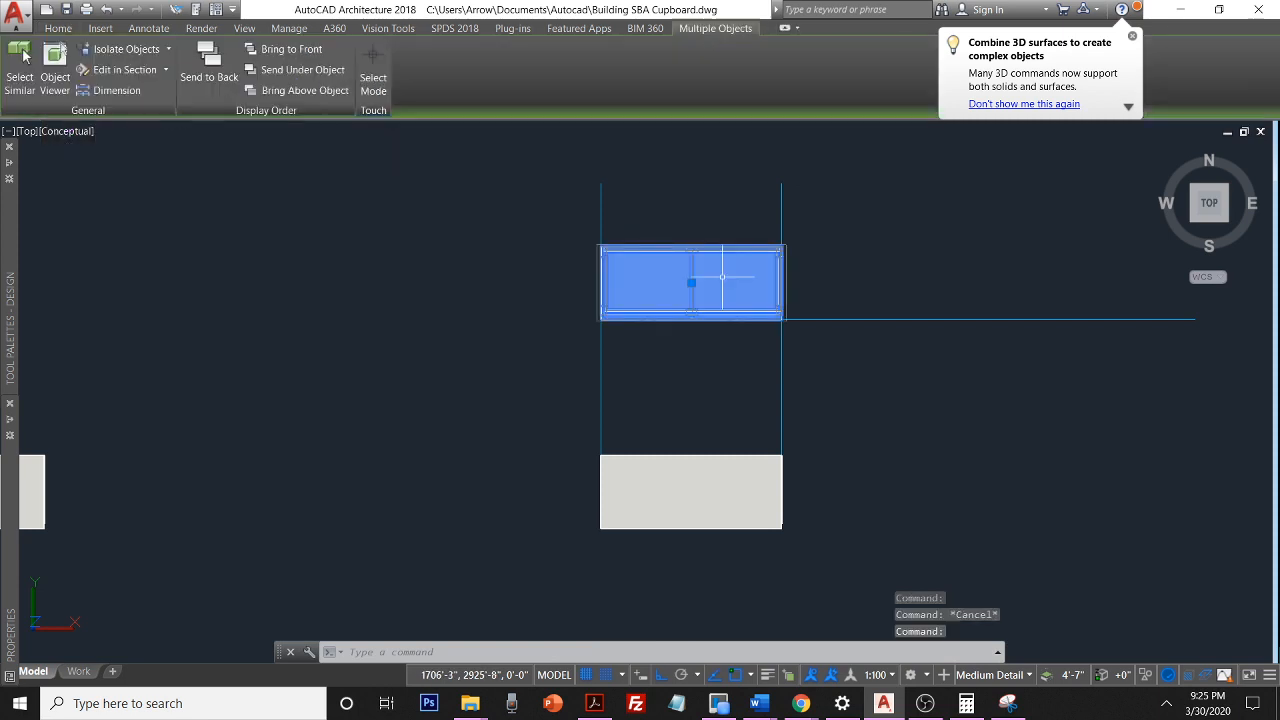
key(Escape)
Rotate the copied cupboard 90 degrees about its long X axis with 3DROTATE so its doors face up in the top view
right_click(849, 286)
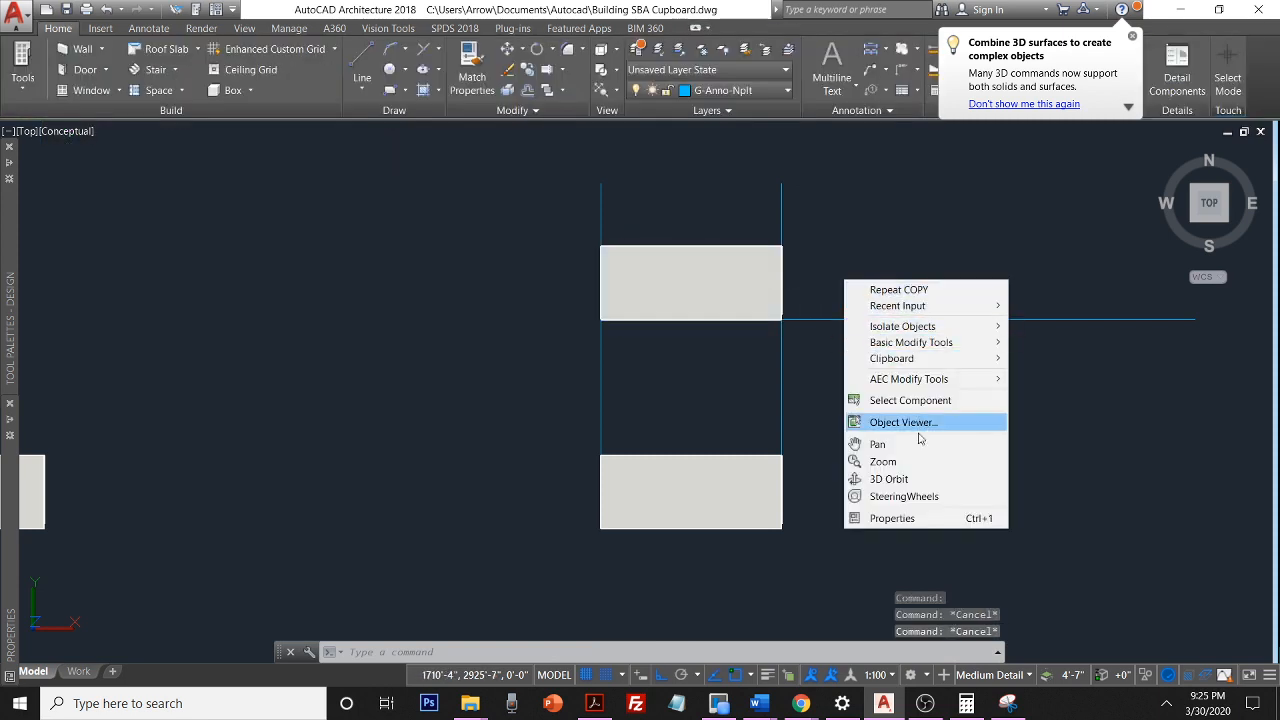
click(913, 481)
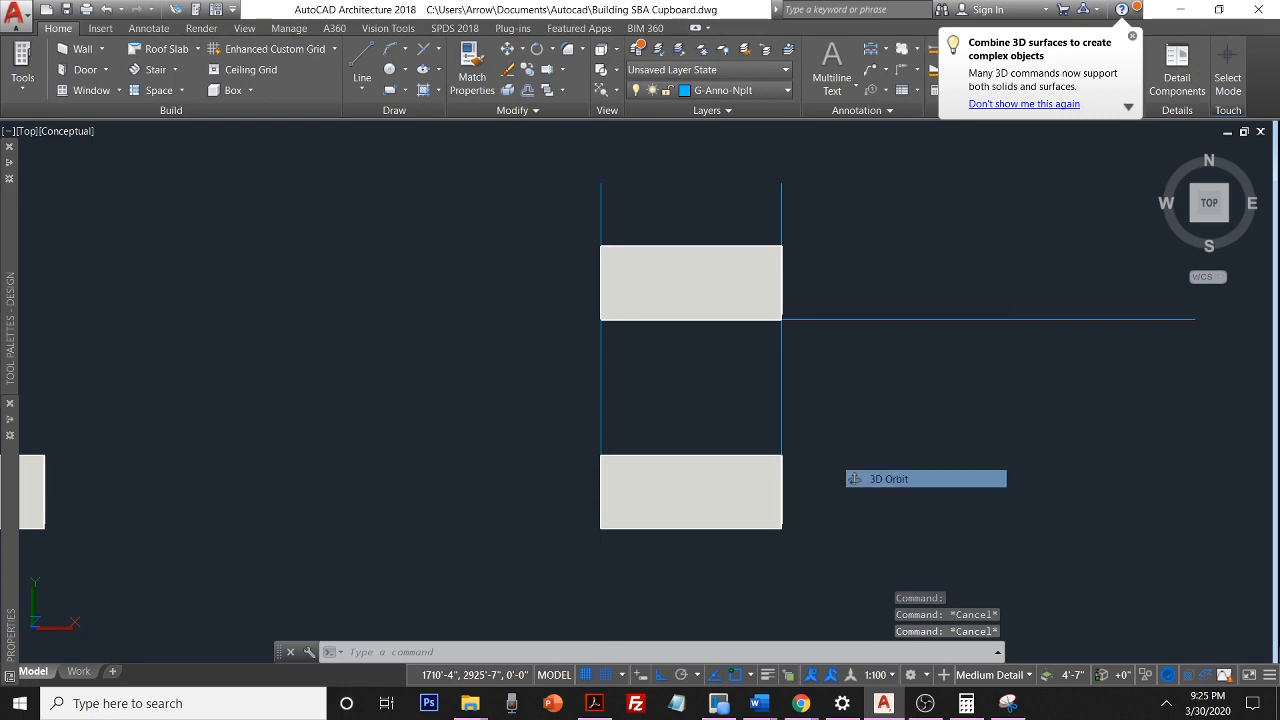
drag(940, 434, 967, 345)
key(Escape)
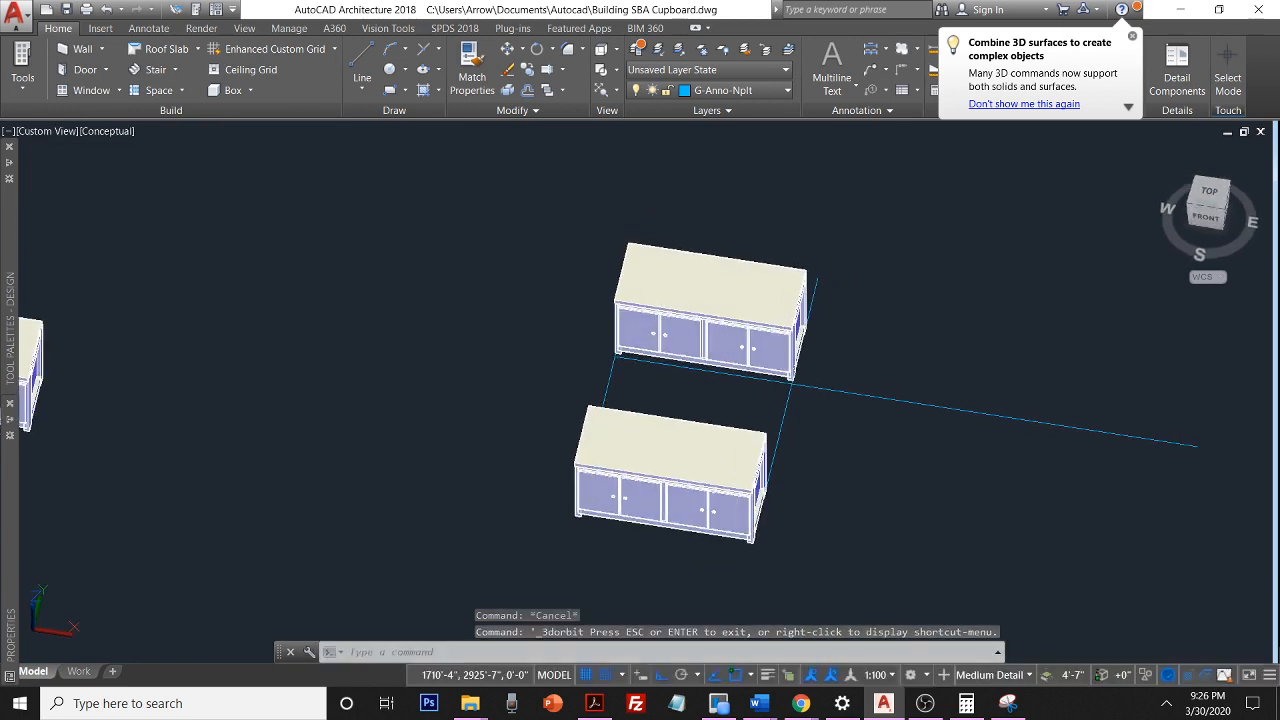
click(760, 301)
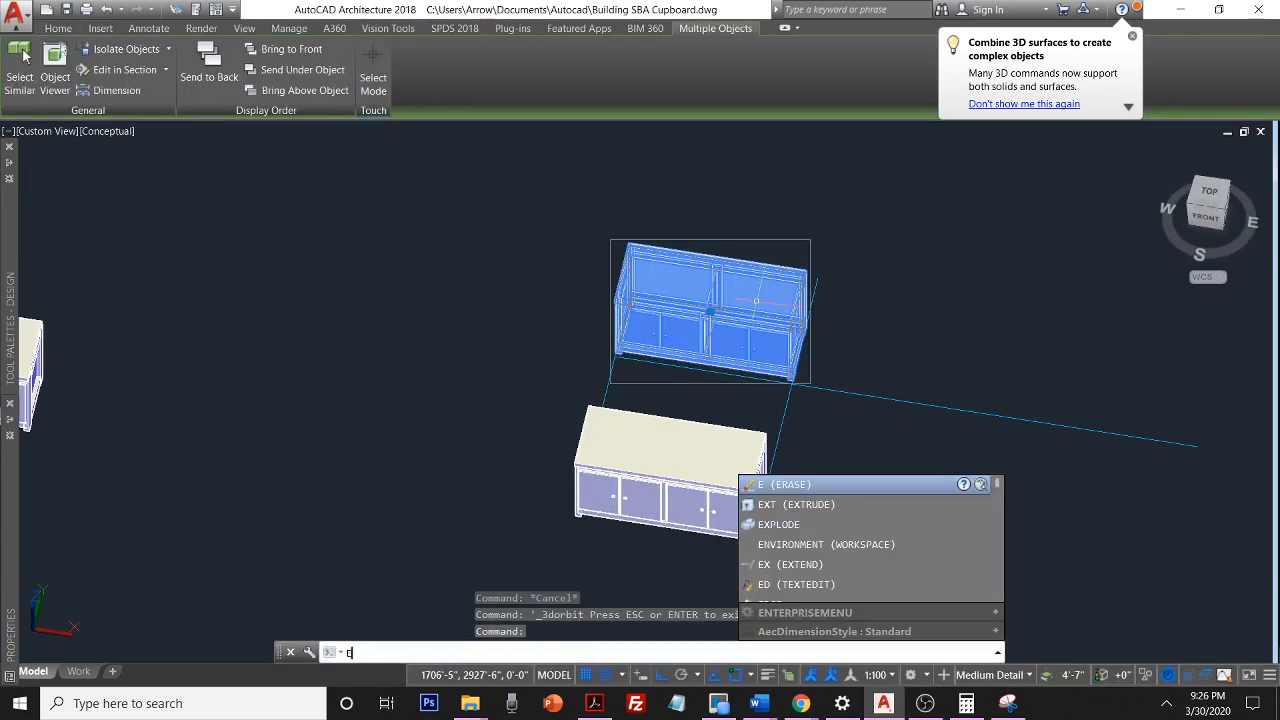
text(drotate)
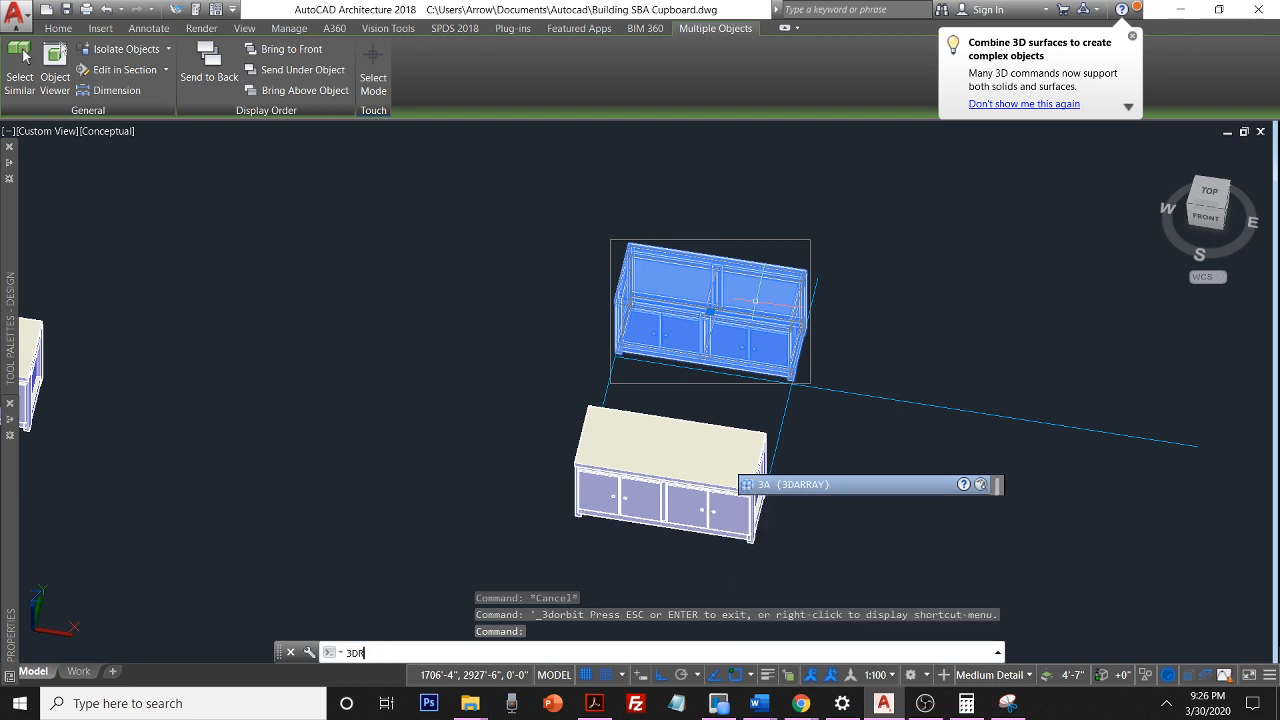
key(Return)
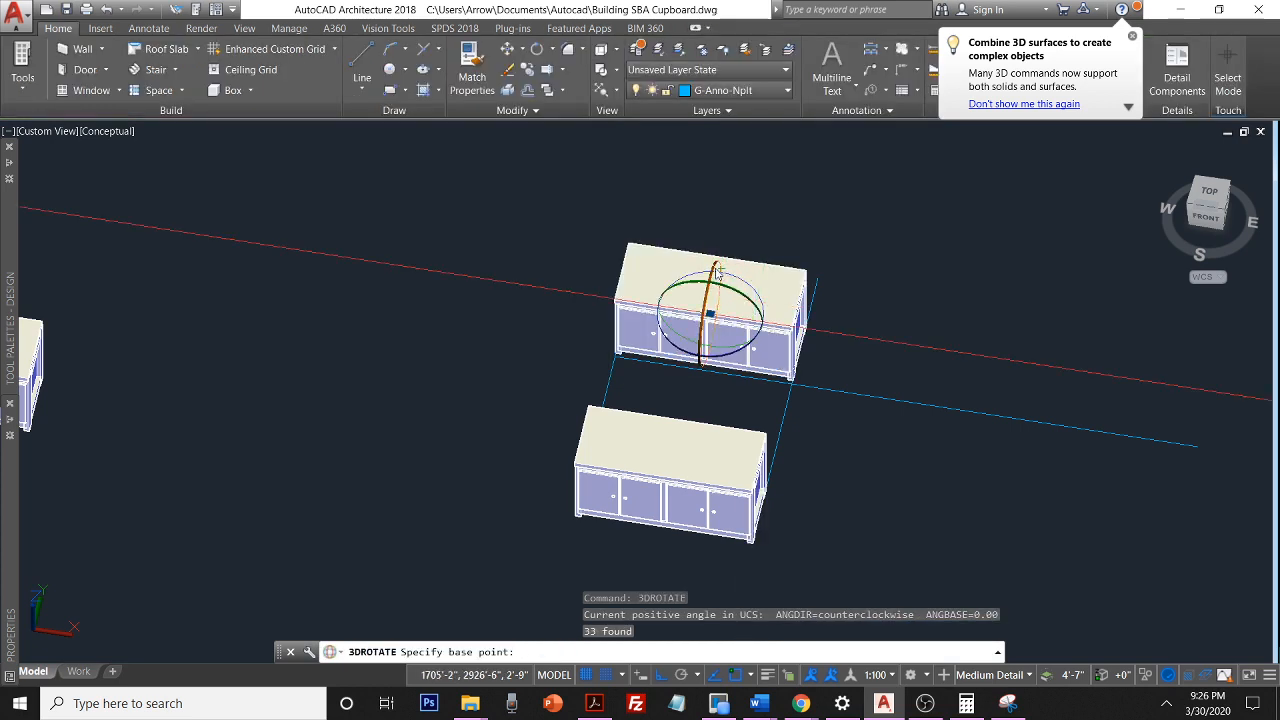
click(714, 270)
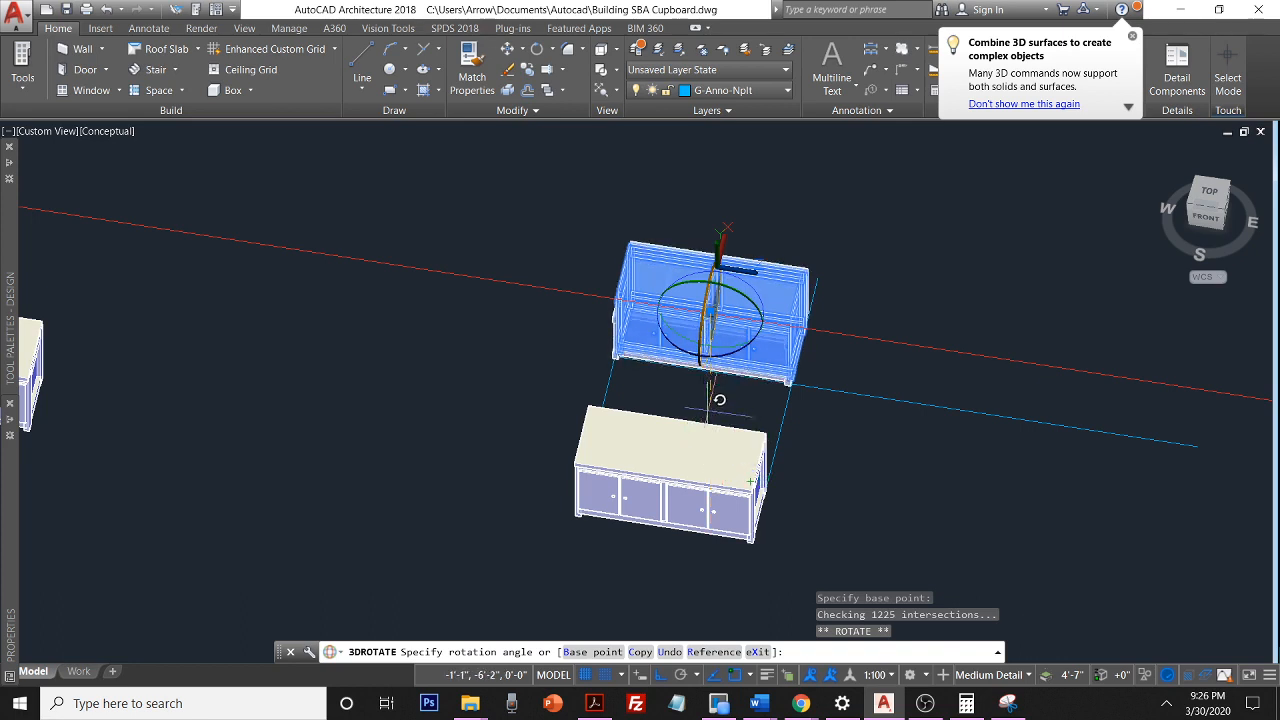
click(722, 232)
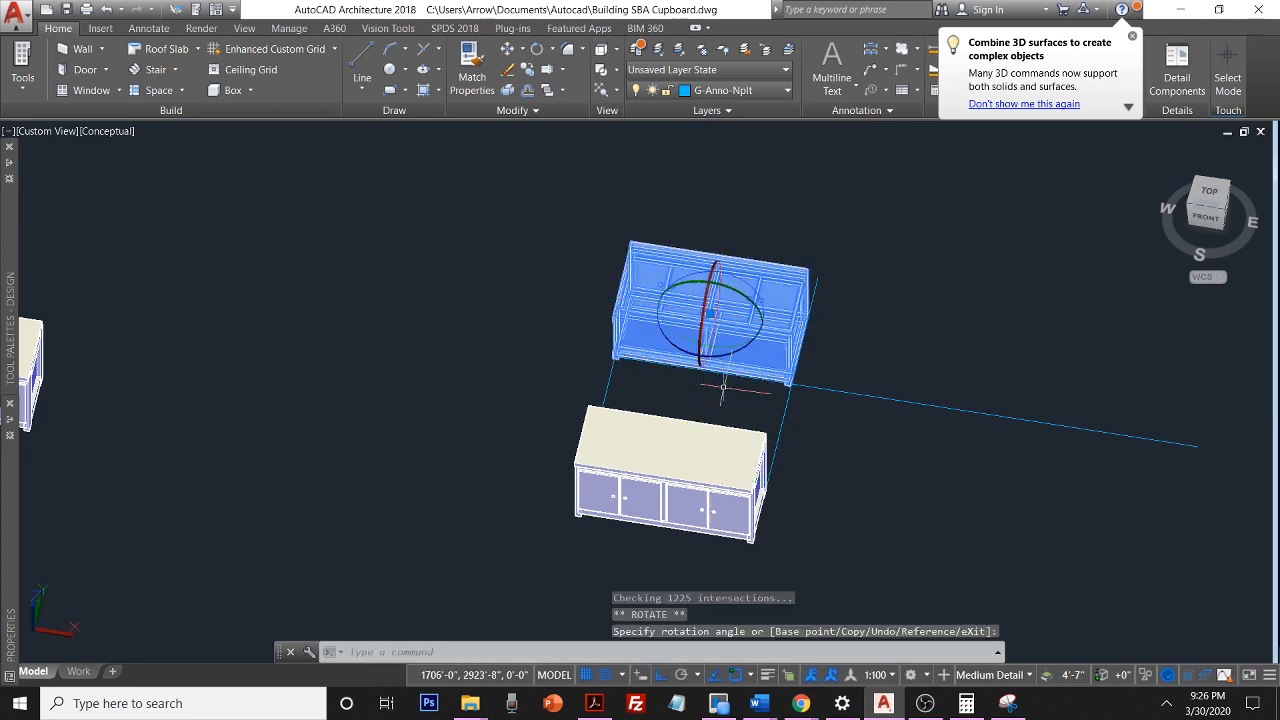
key(Escape)
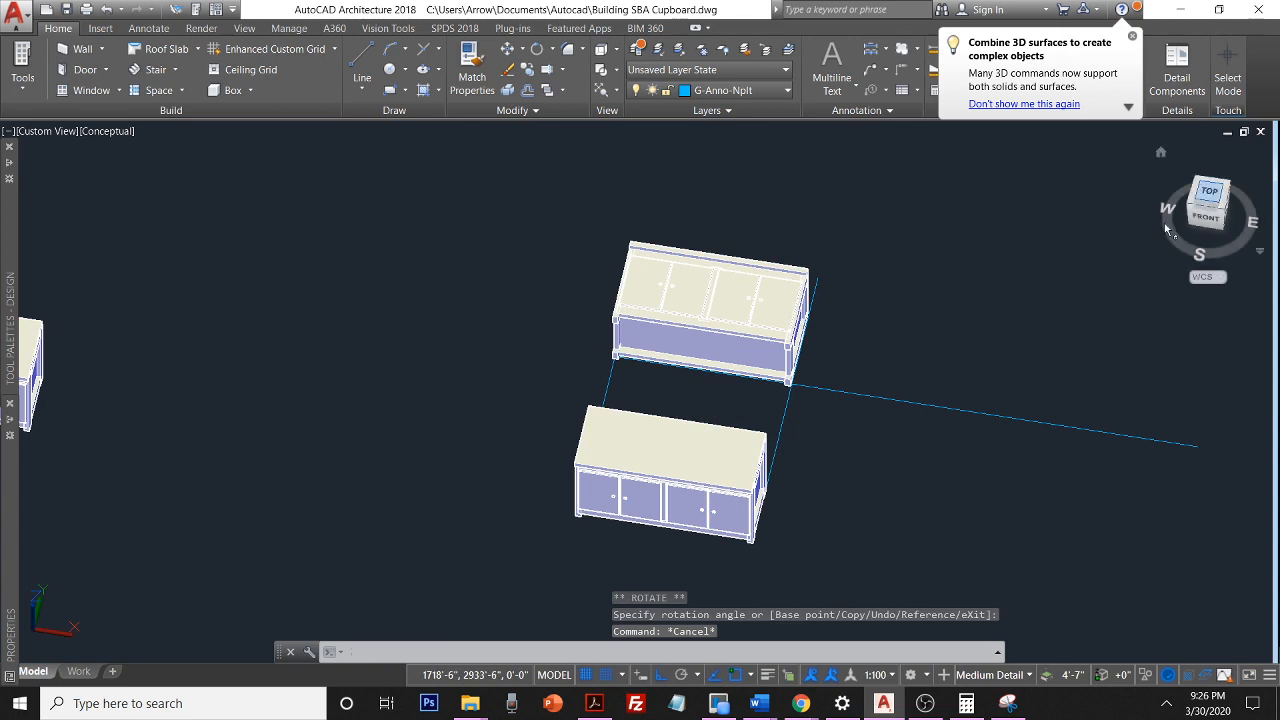
click(1207, 194)
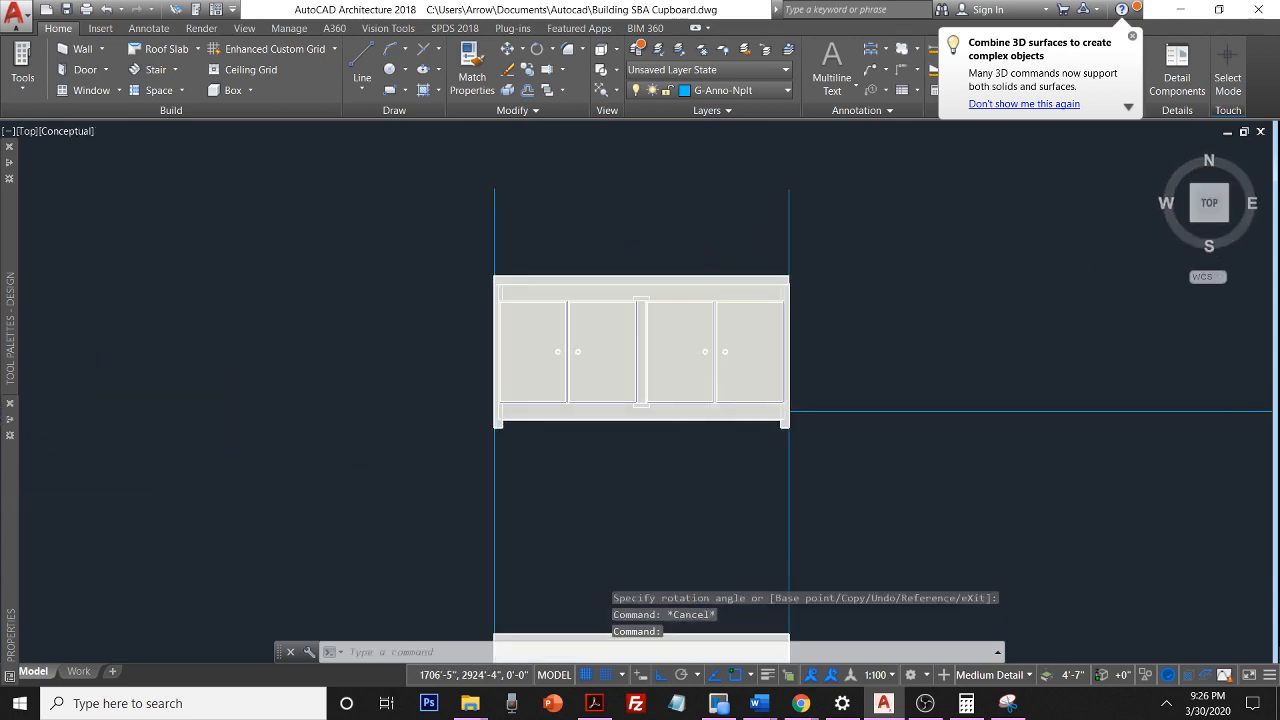
scroll(688, 384, down, 2)
scroll(688, 384, up, 3)
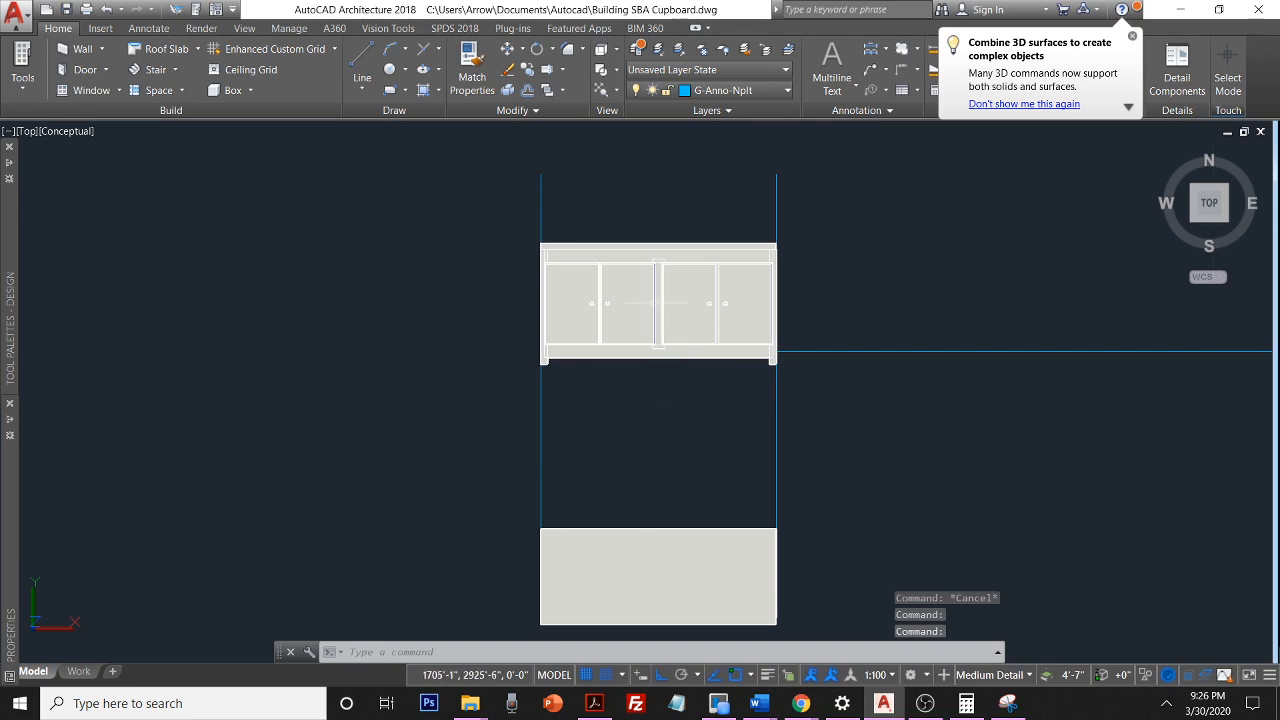
scroll(655, 305, up, 1)
scroll(660, 315, down, 1)
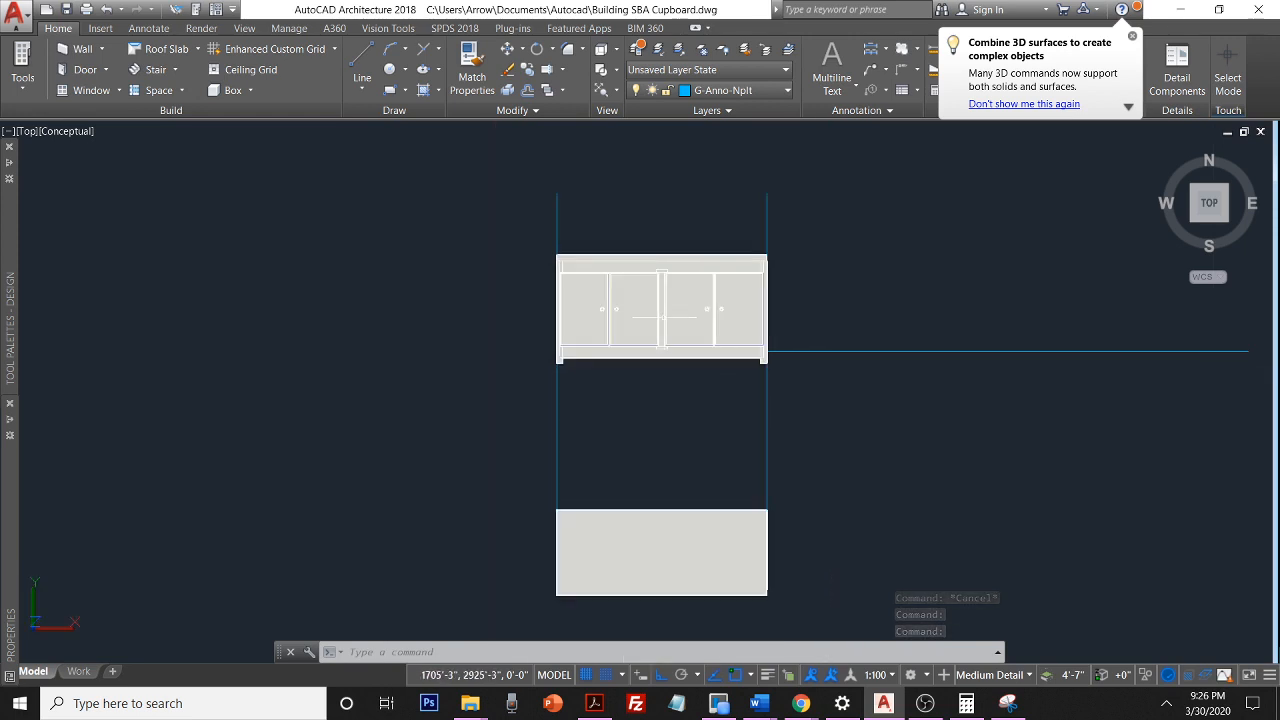
Set the A-Wall layer's colour to index 141
click(757, 91)
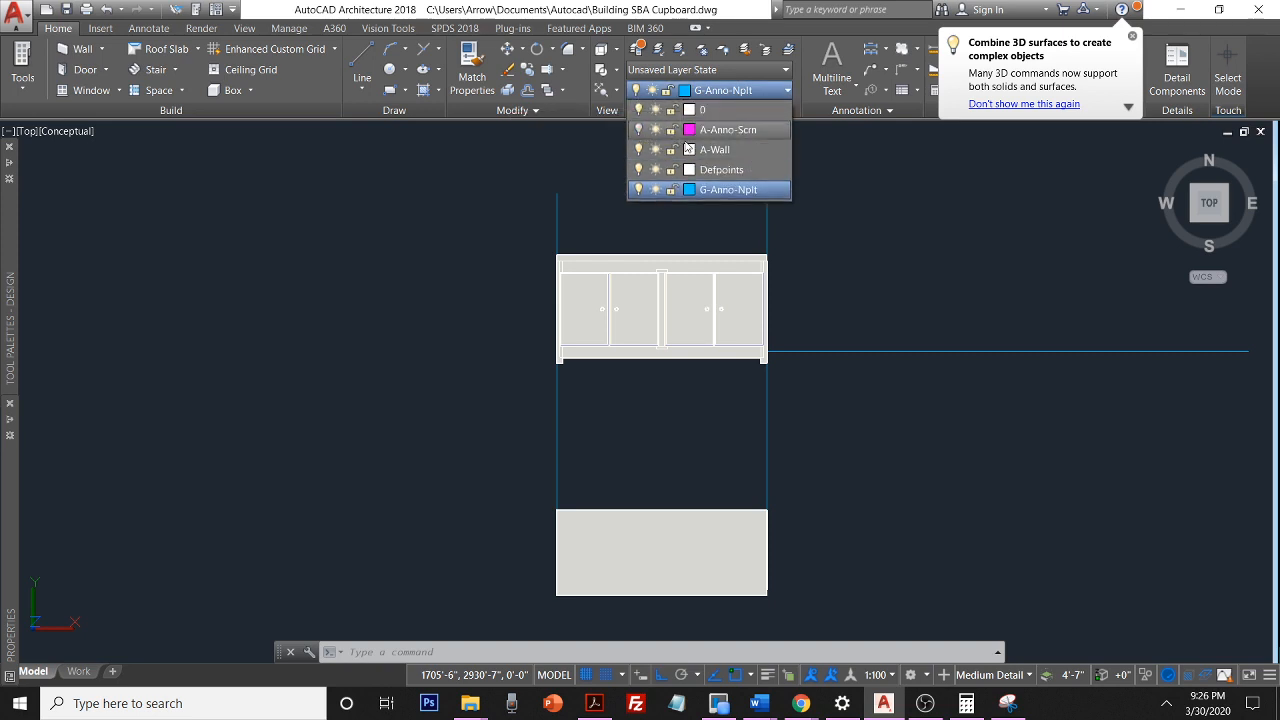
click(689, 149)
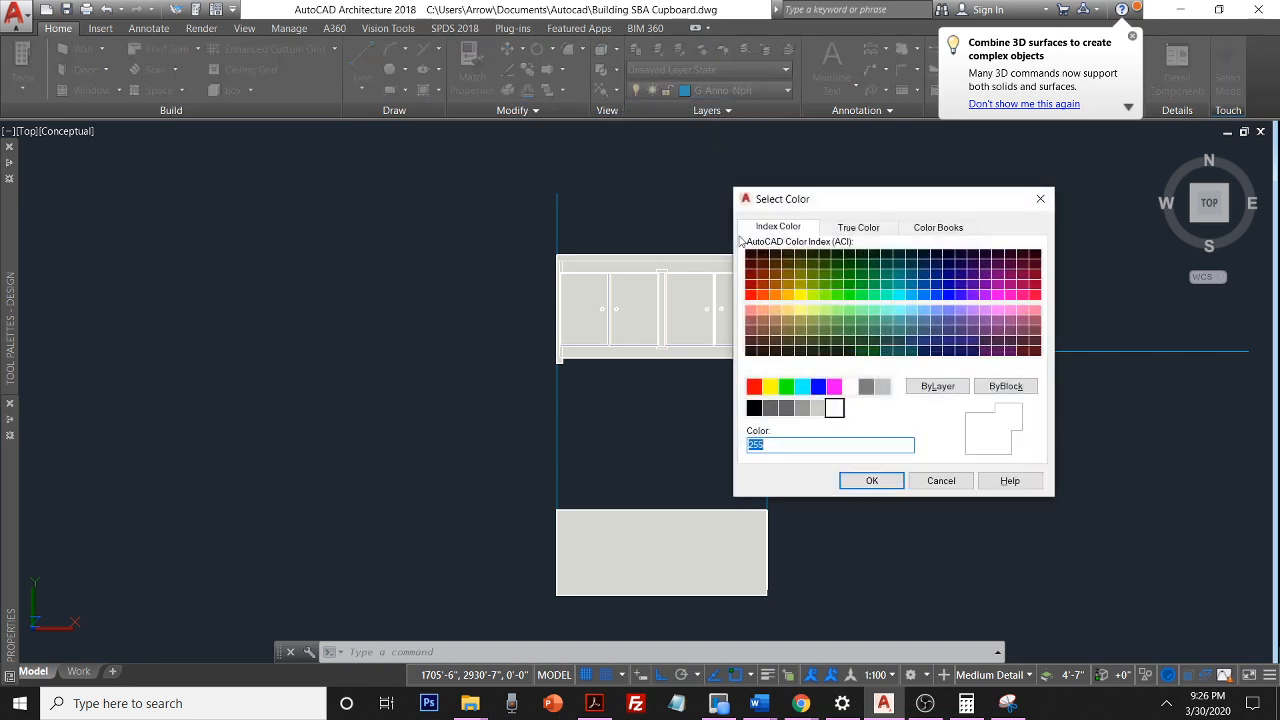
click(912, 313)
click(870, 479)
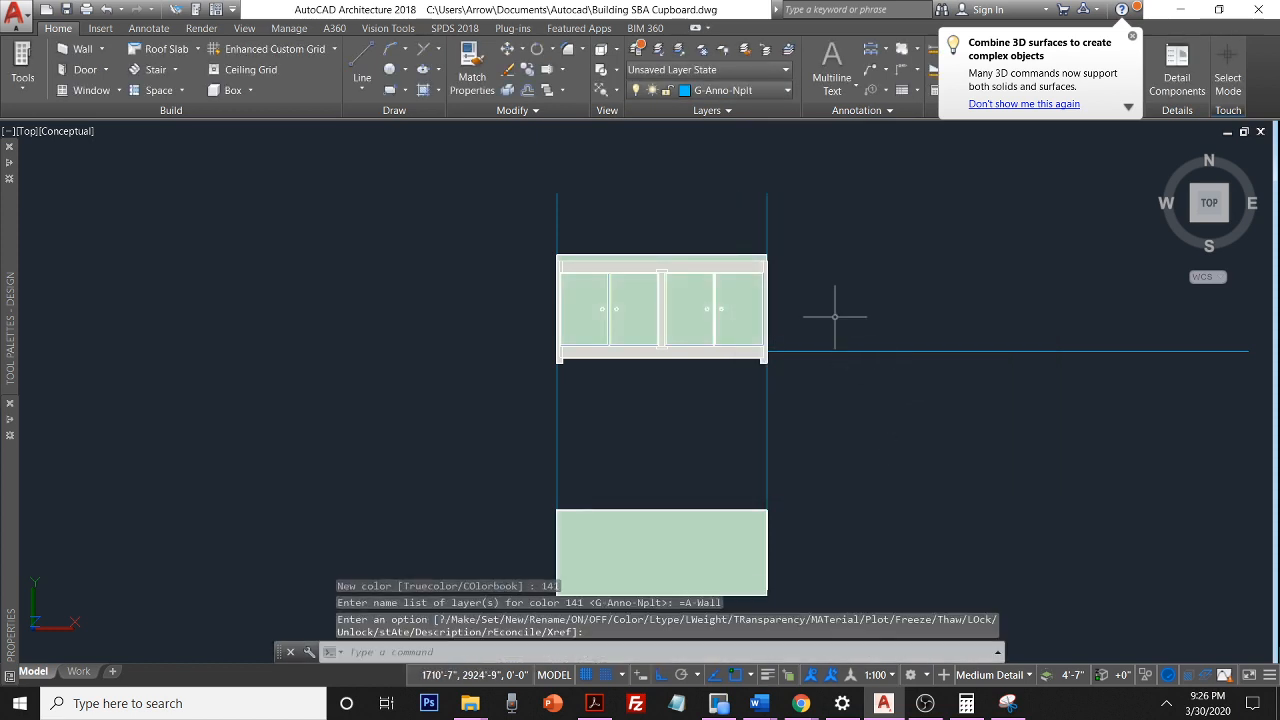
Set the A-Wall layer's colour to index 150
click(785, 91)
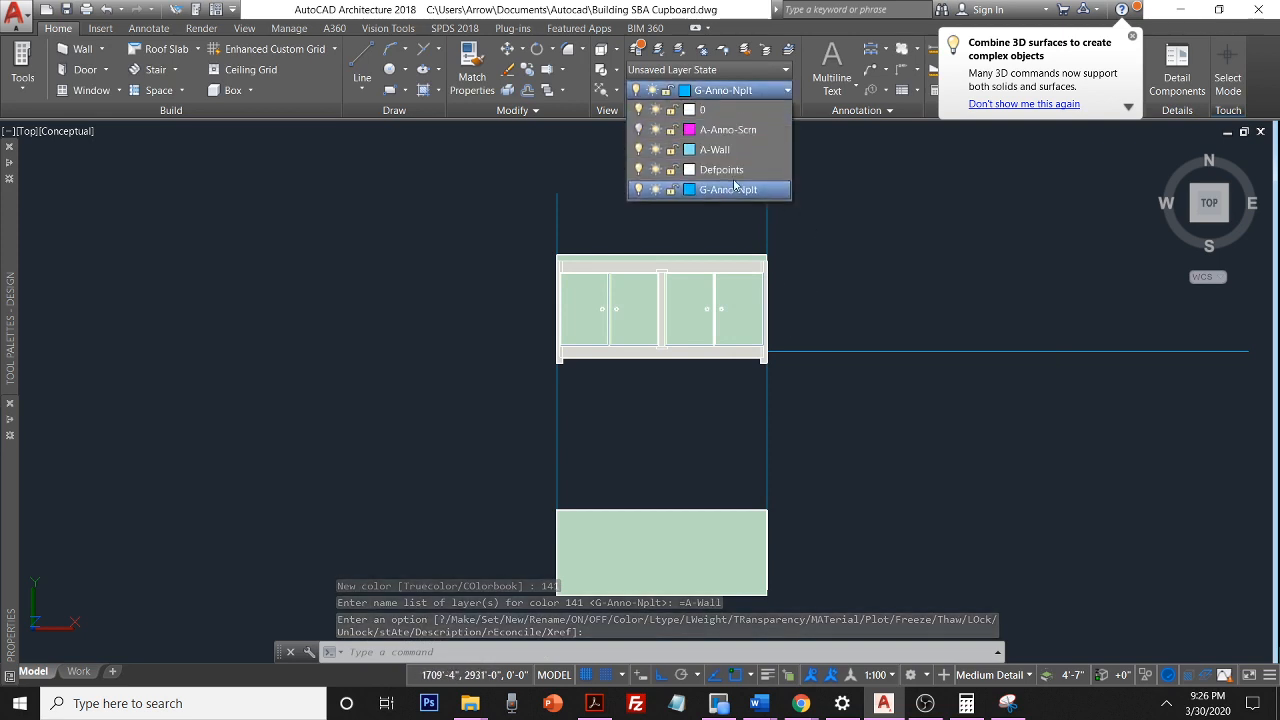
click(689, 149)
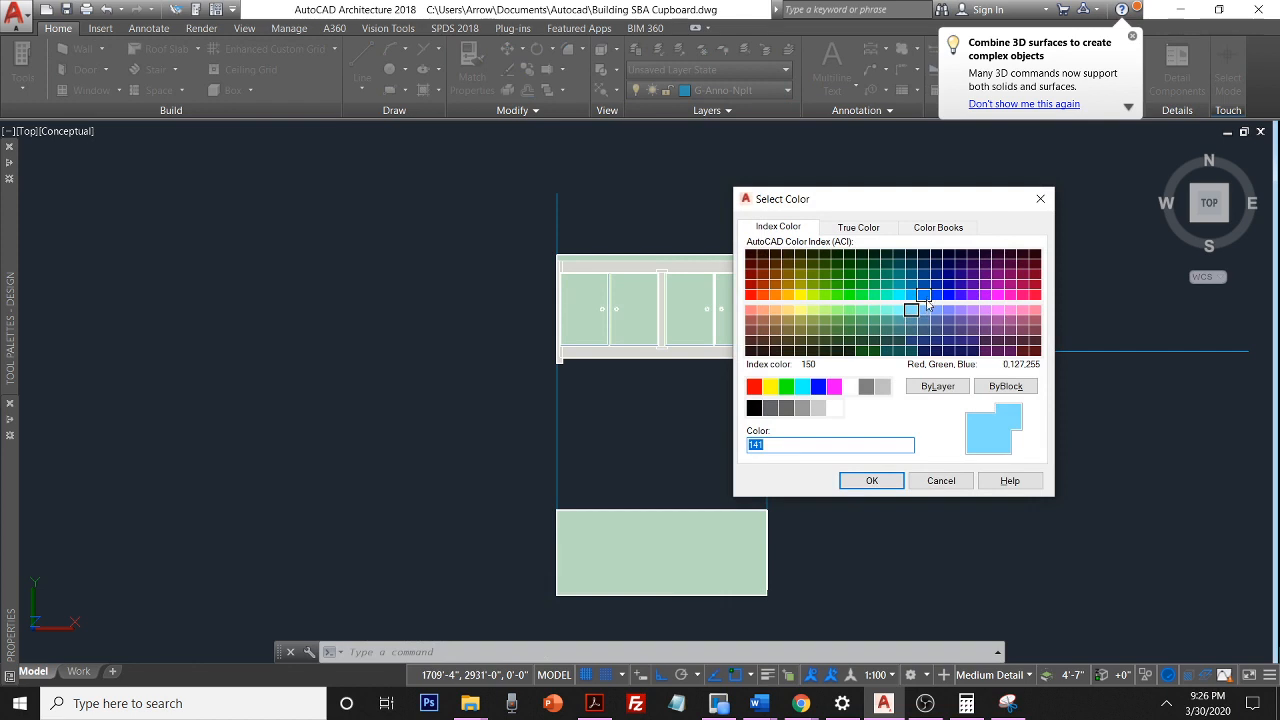
click(926, 296)
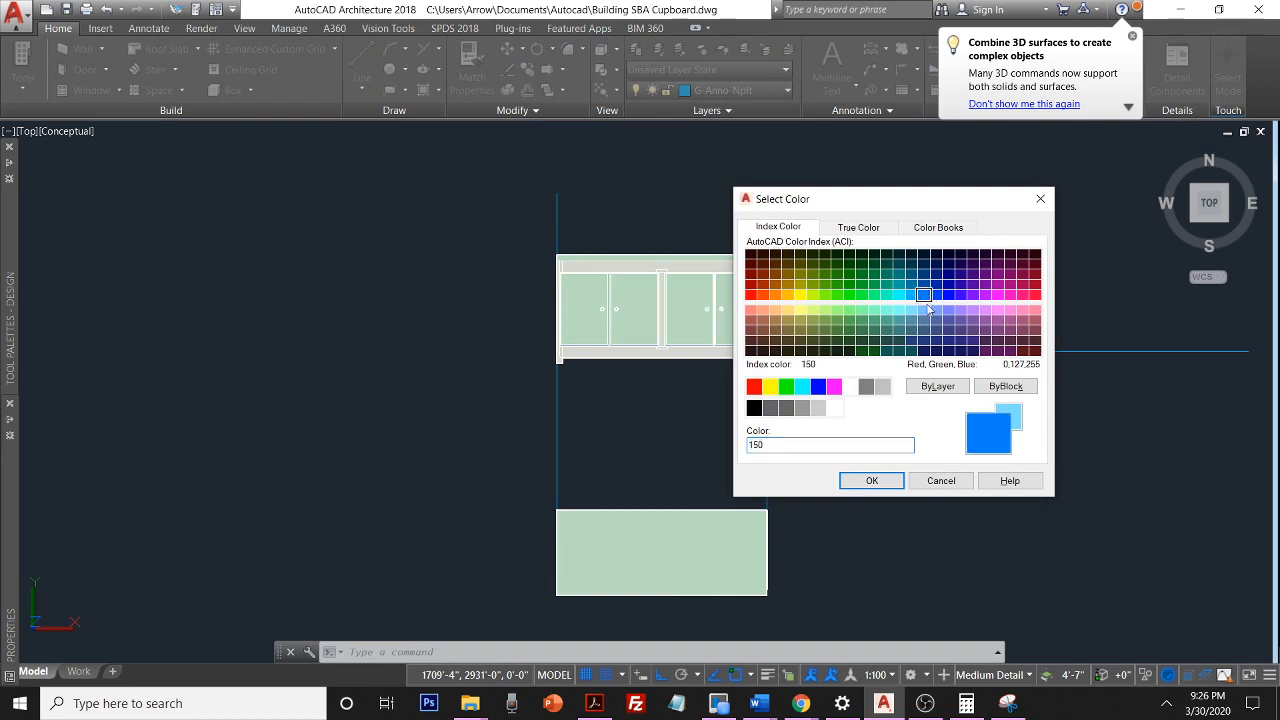
click(880, 480)
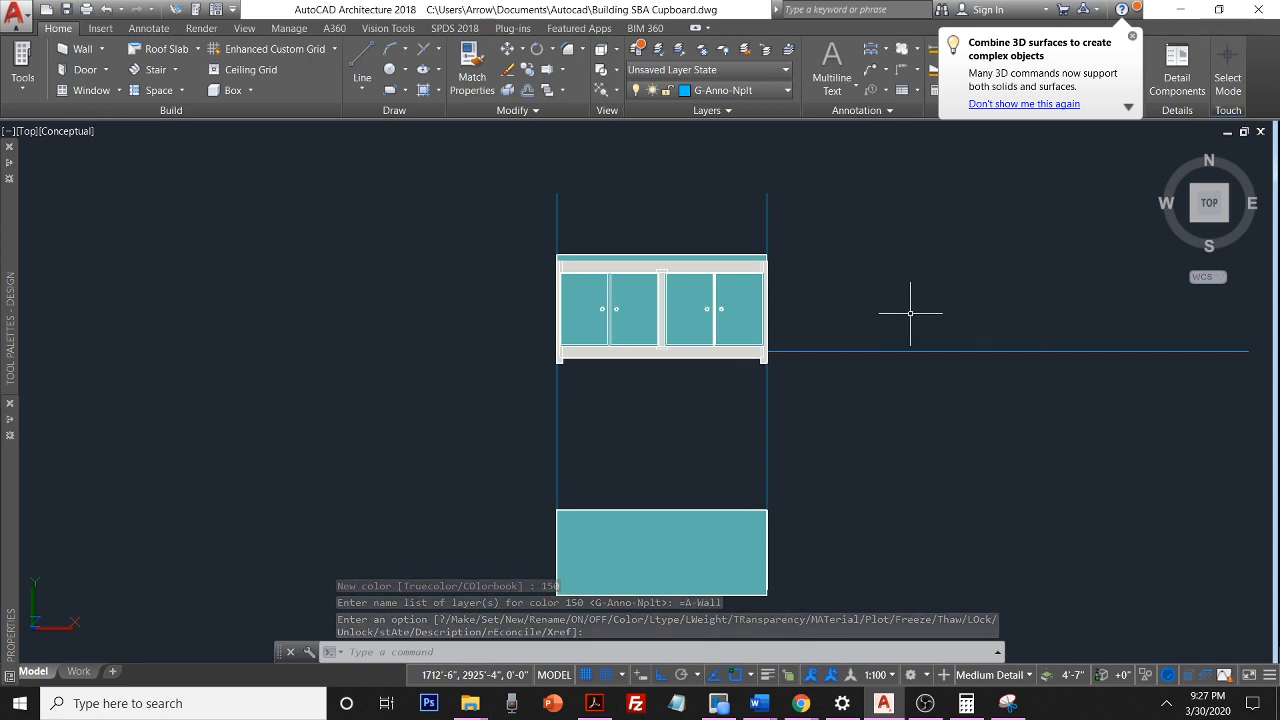
scroll(908, 310, down, 2)
scroll(910, 312, up, 2)
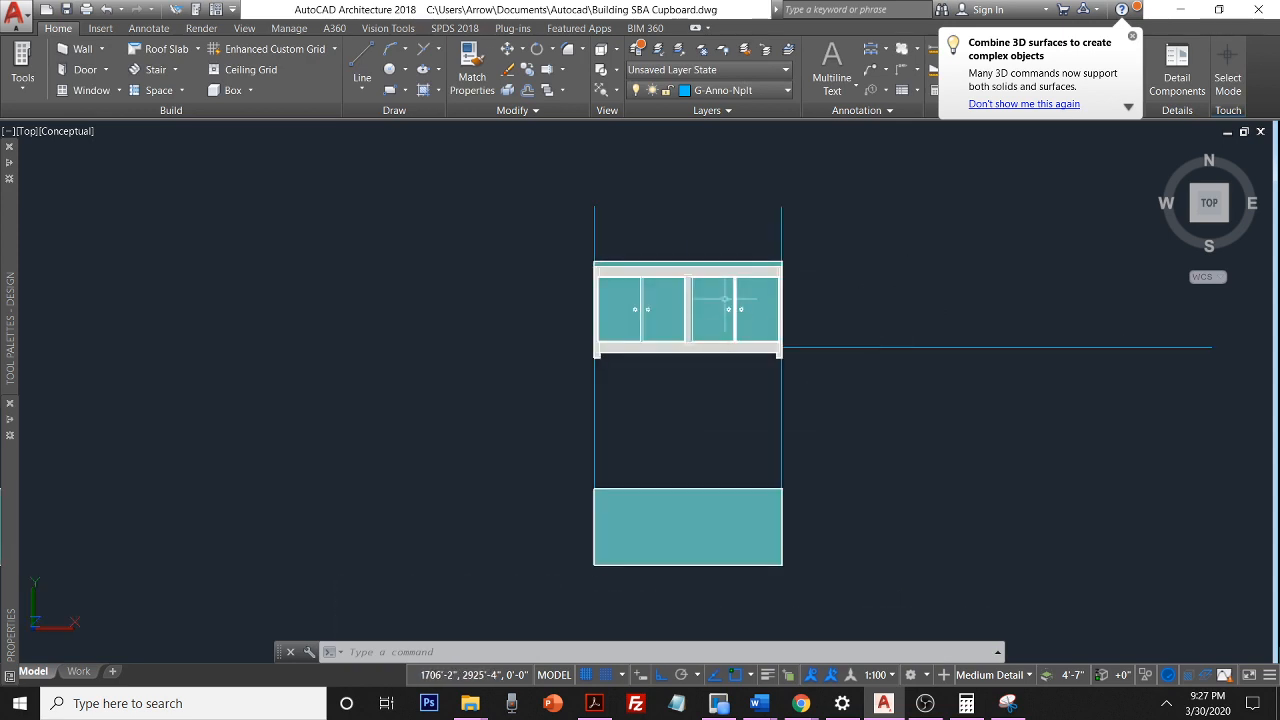
key(Escape)
click(729, 282)
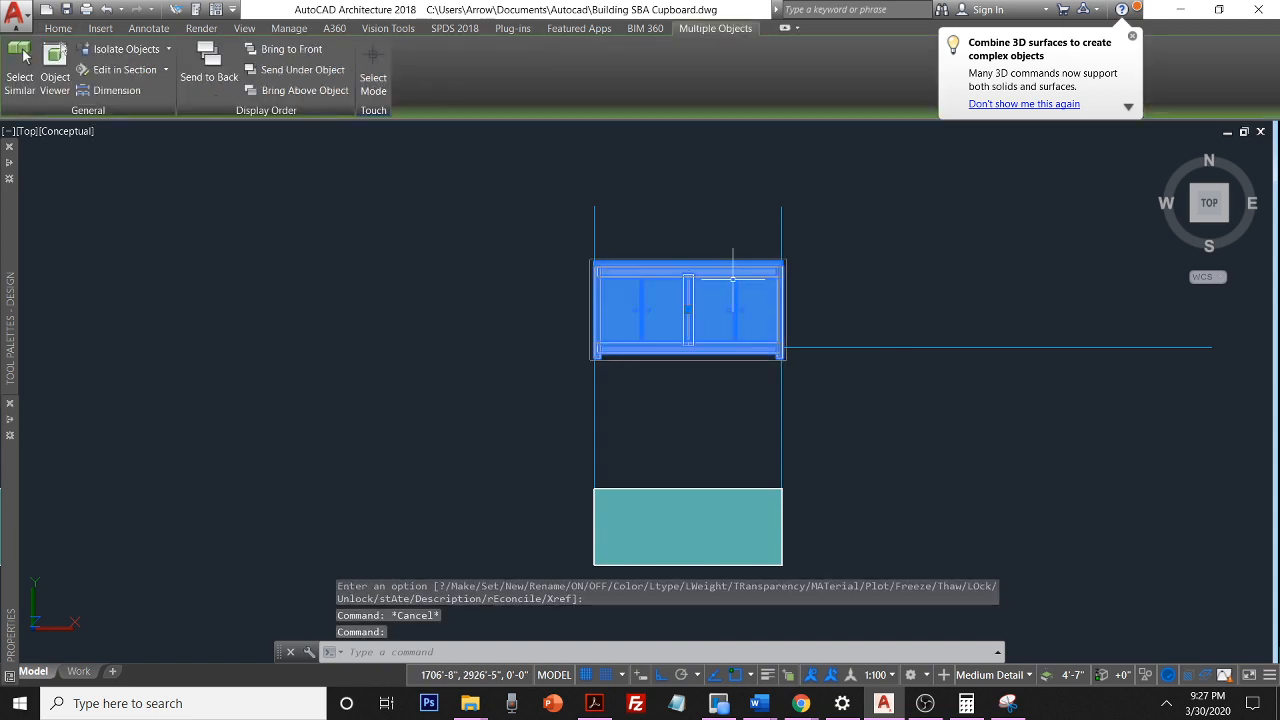
text(copy)
key(Return)
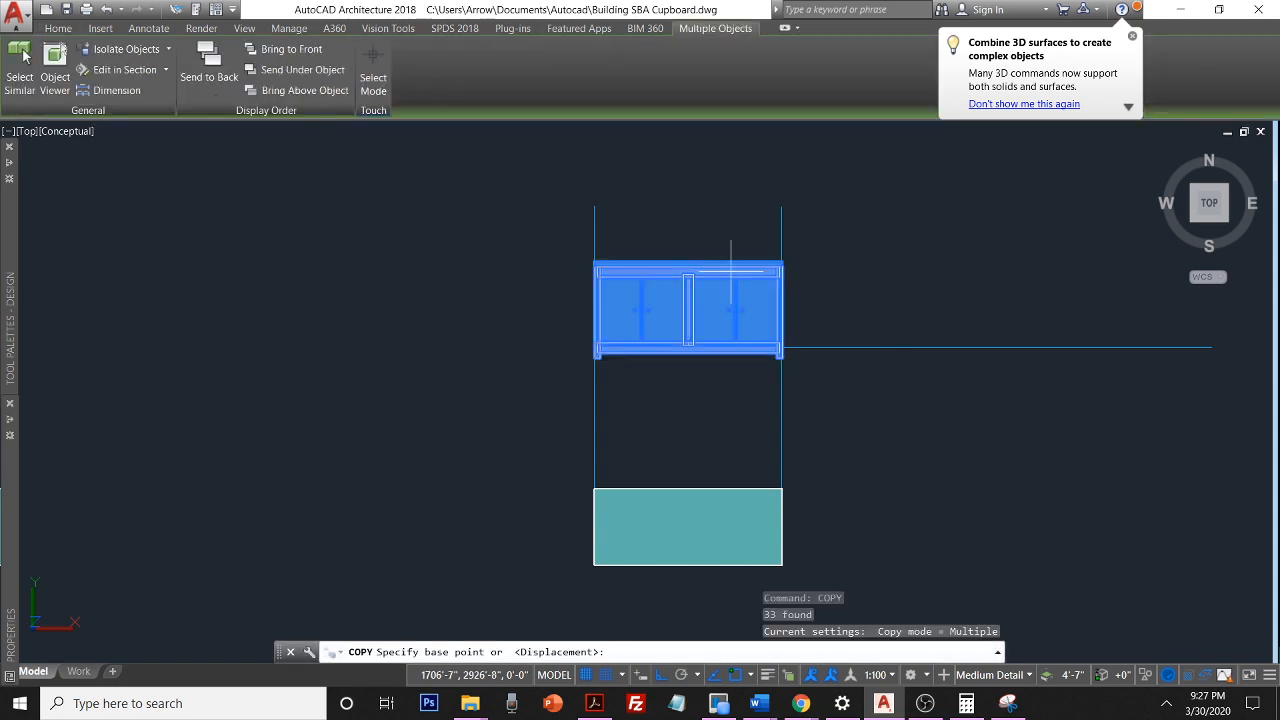
click(718, 306)
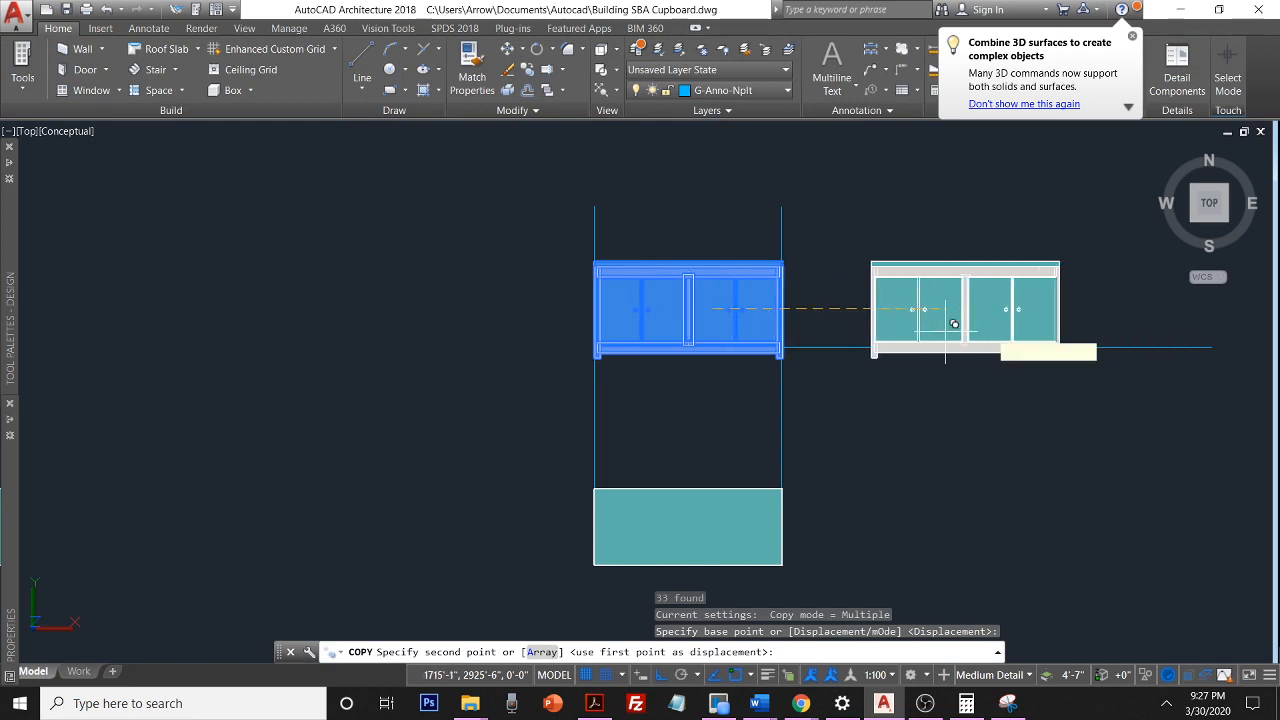
key(Escape)
Draw a line about 29 feet long from the rotated cupboard's lower-right foot, 45 degrees down to the southeast, with polar tracking on
text(l)
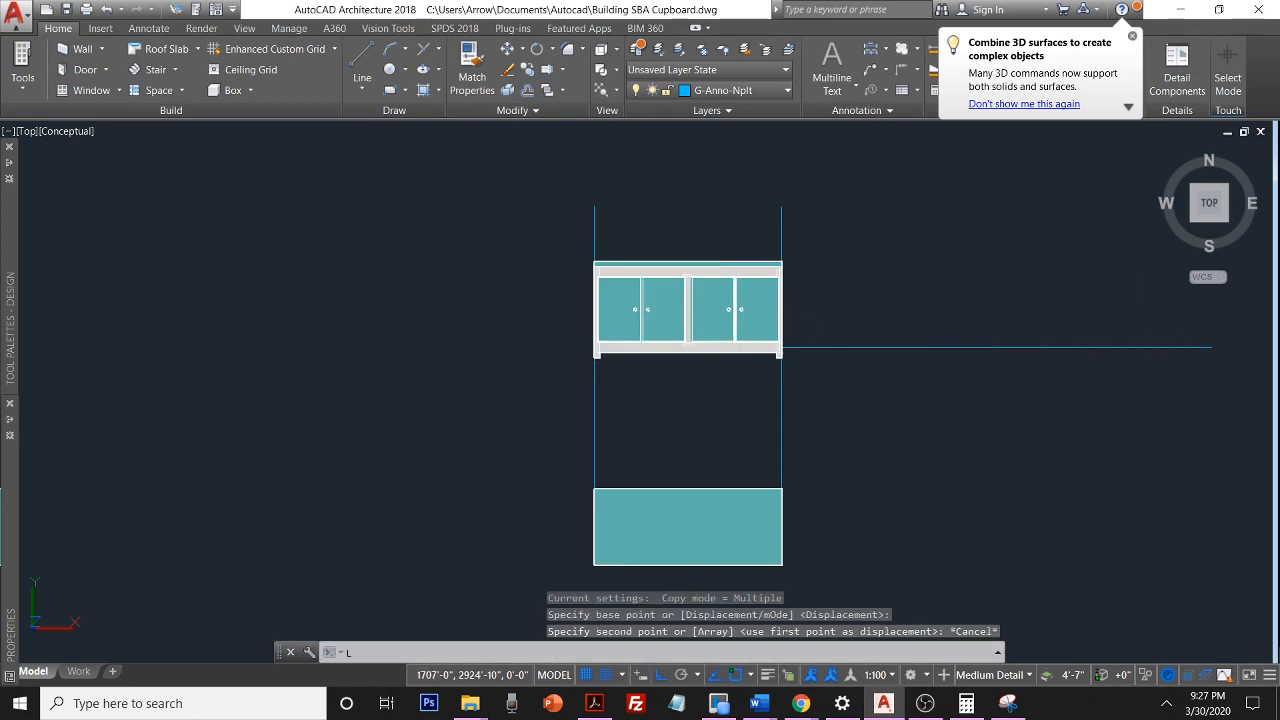
key(Return)
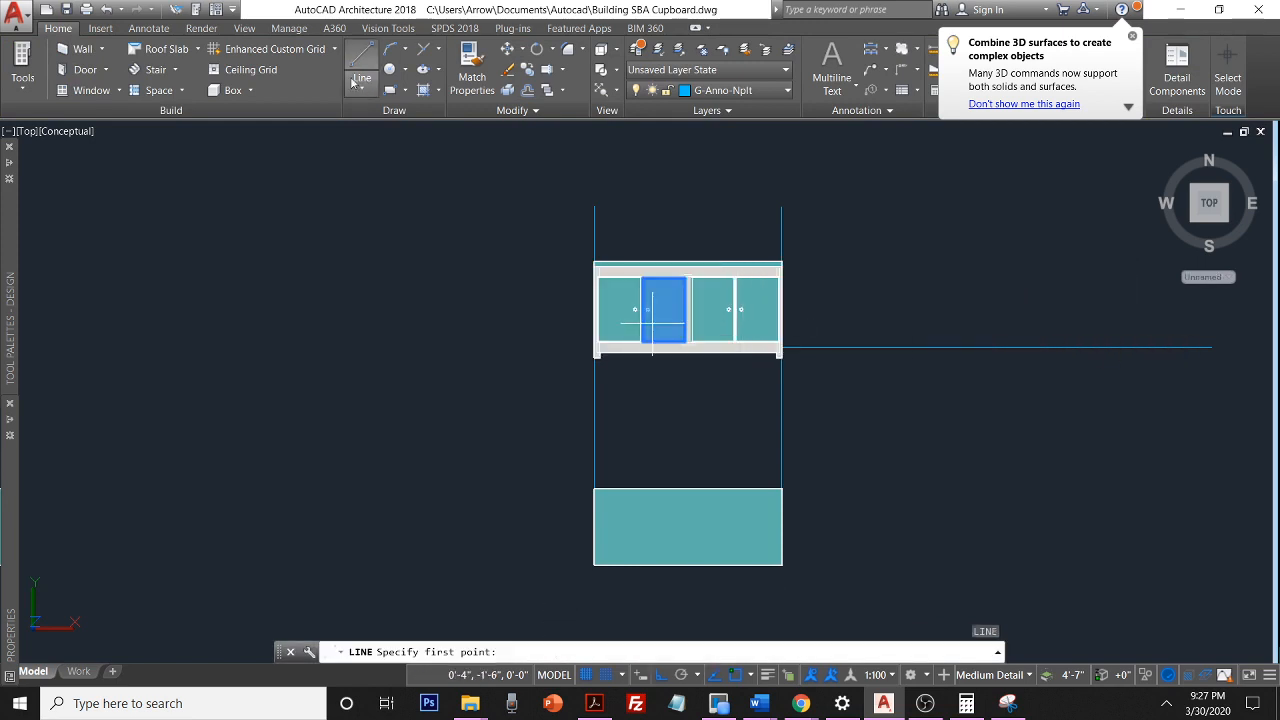
click(697, 675)
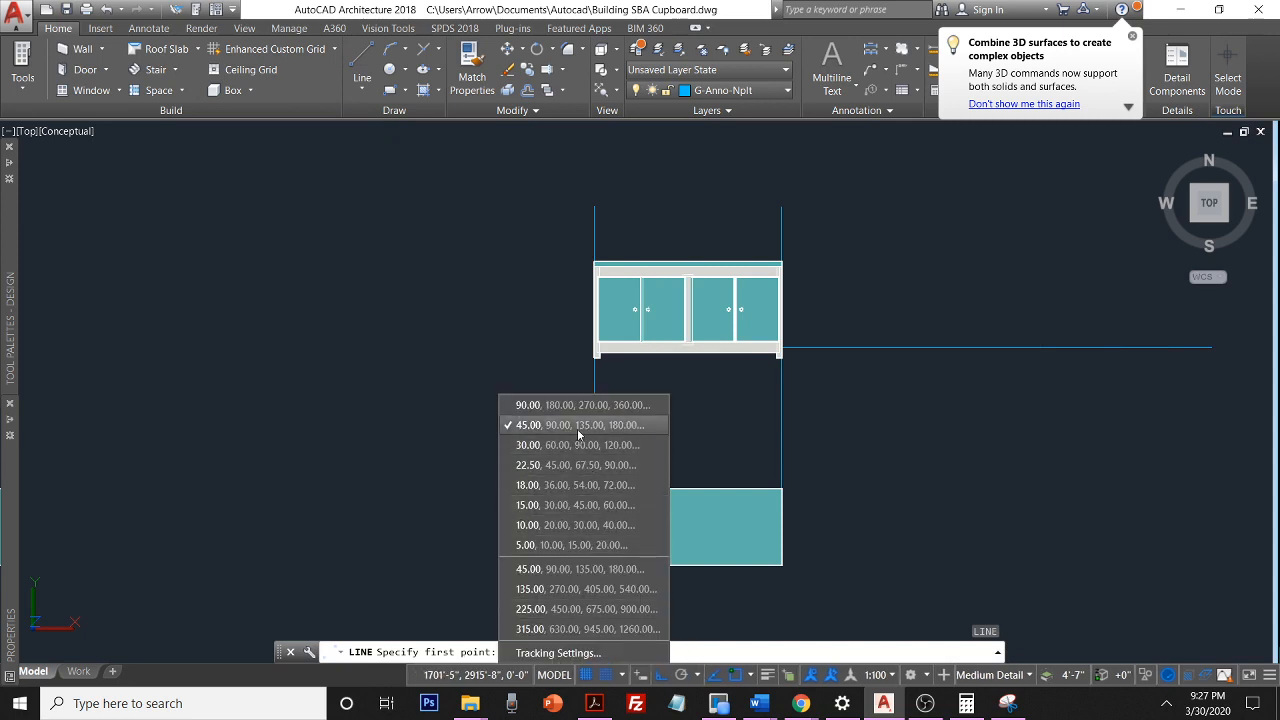
click(882, 515)
scroll(782, 325, up, 5)
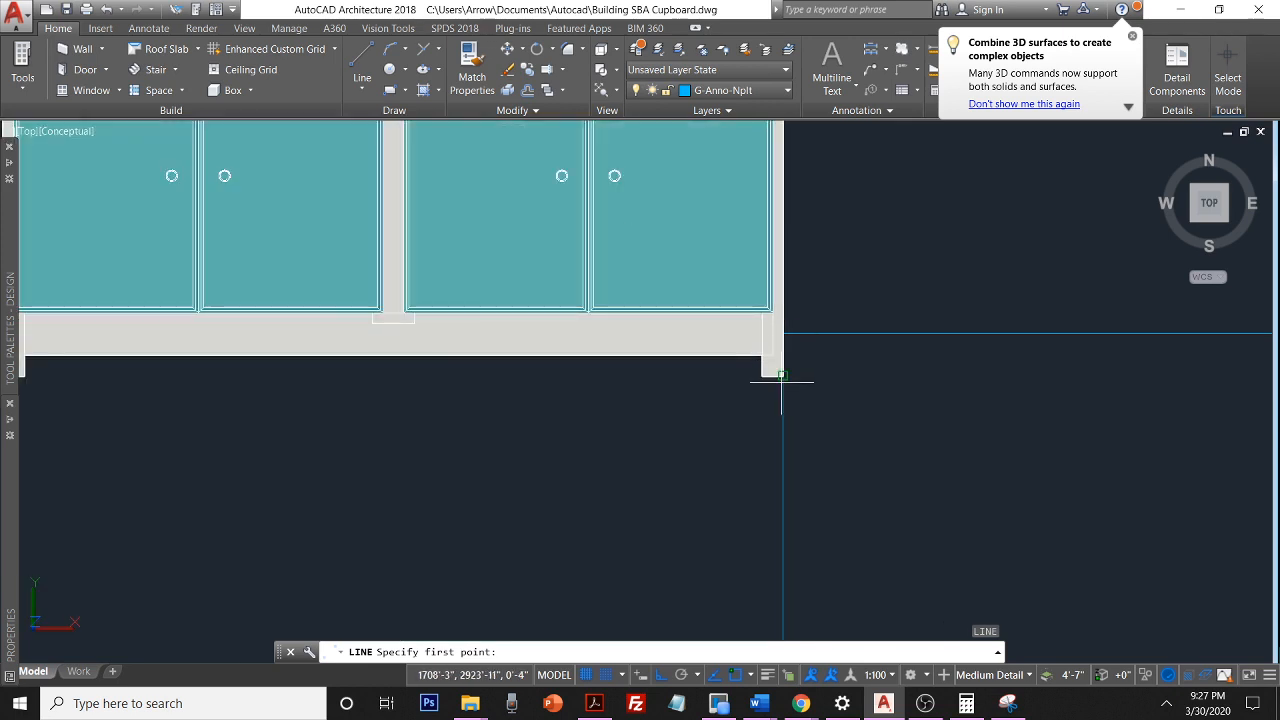
click(782, 376)
scroll(939, 459, down, 4)
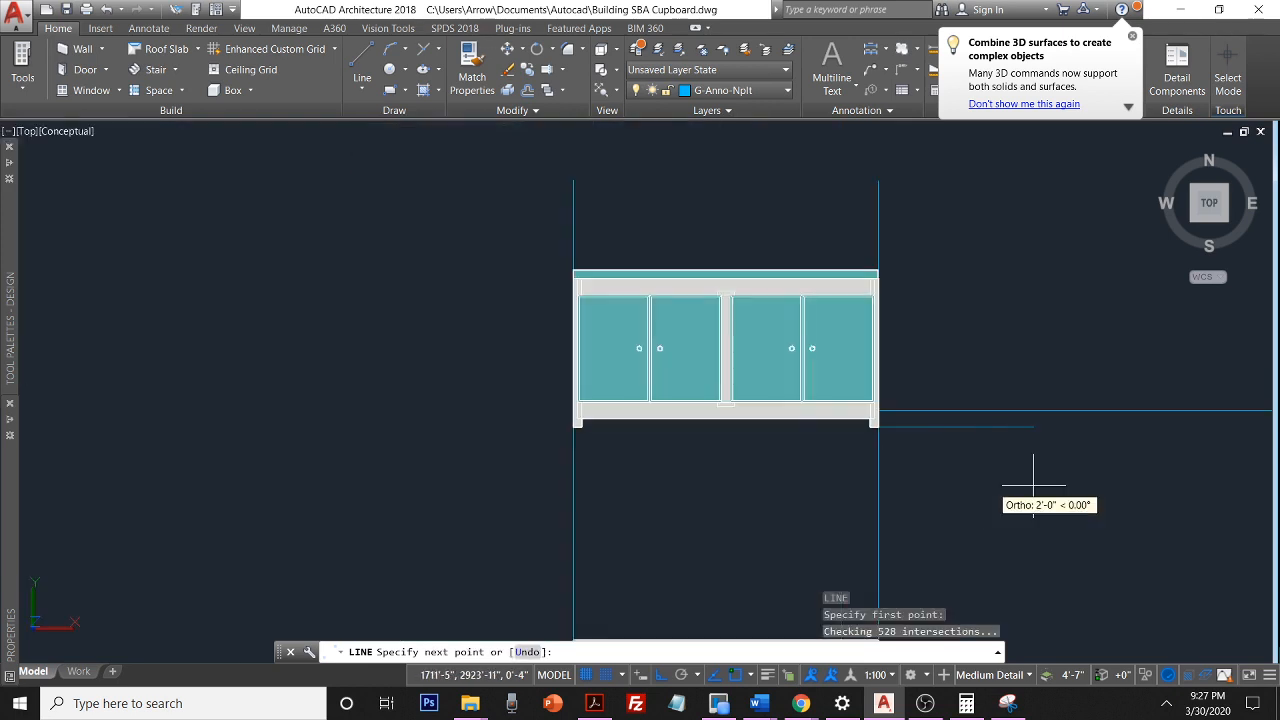
middle_drag(1031, 485, 604, 246)
scroll(733, 423, down, 2)
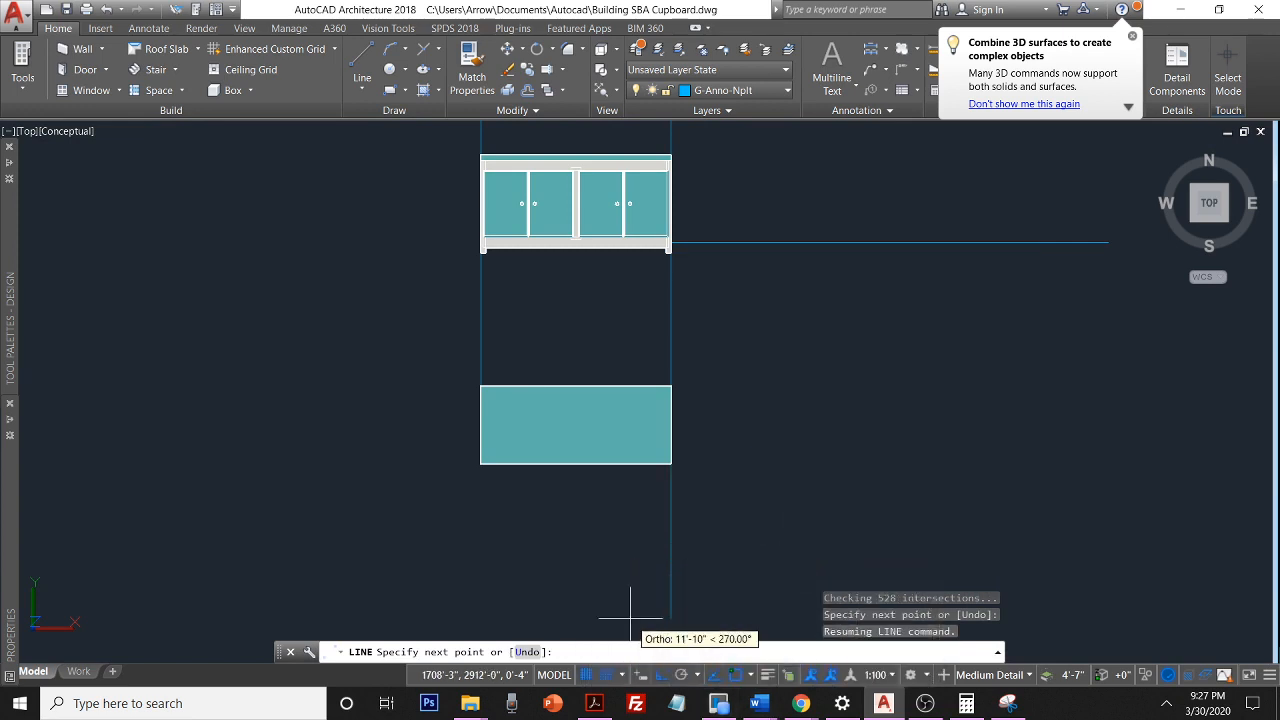
key(F10)
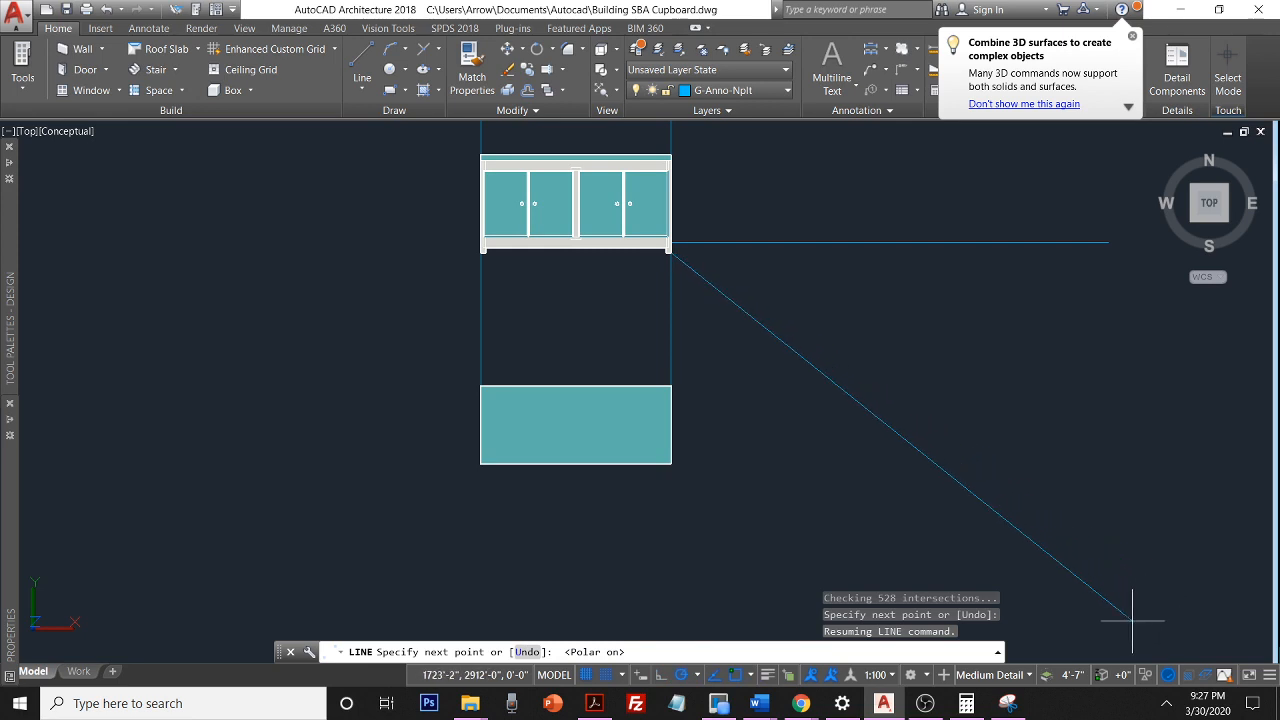
middle_drag(1148, 605, 665, 358)
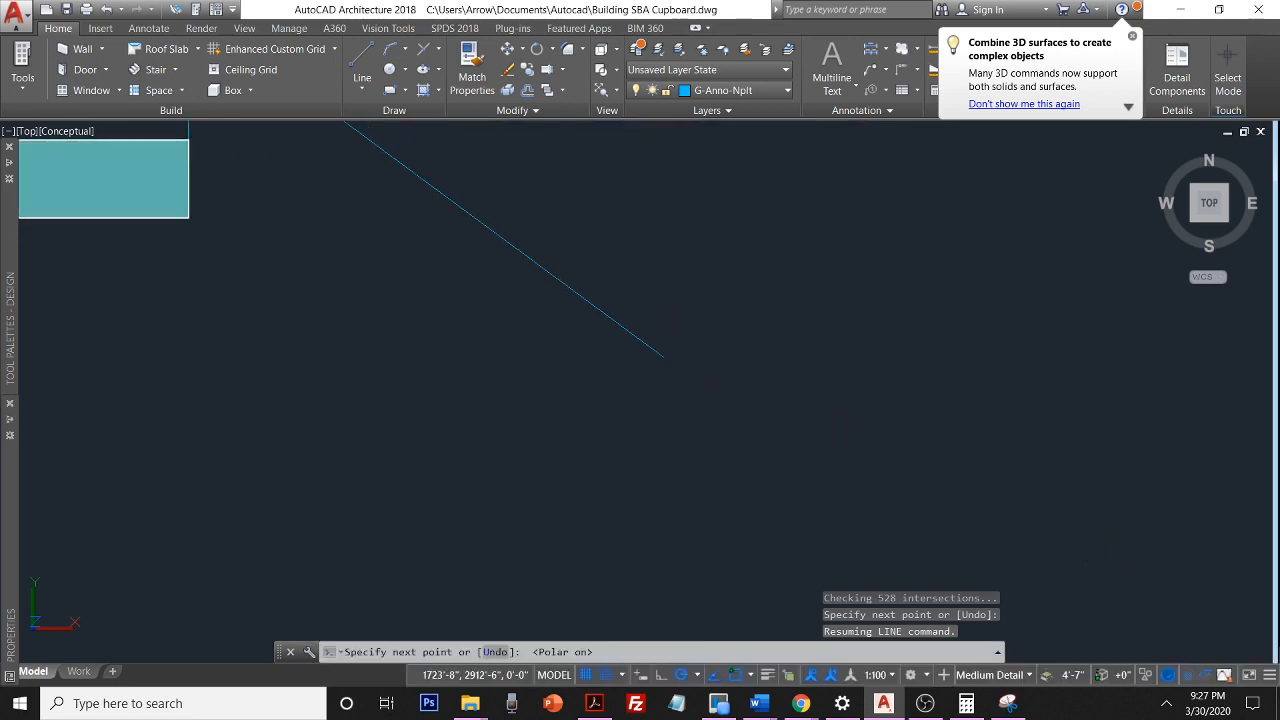
scroll(726, 400, down, 4)
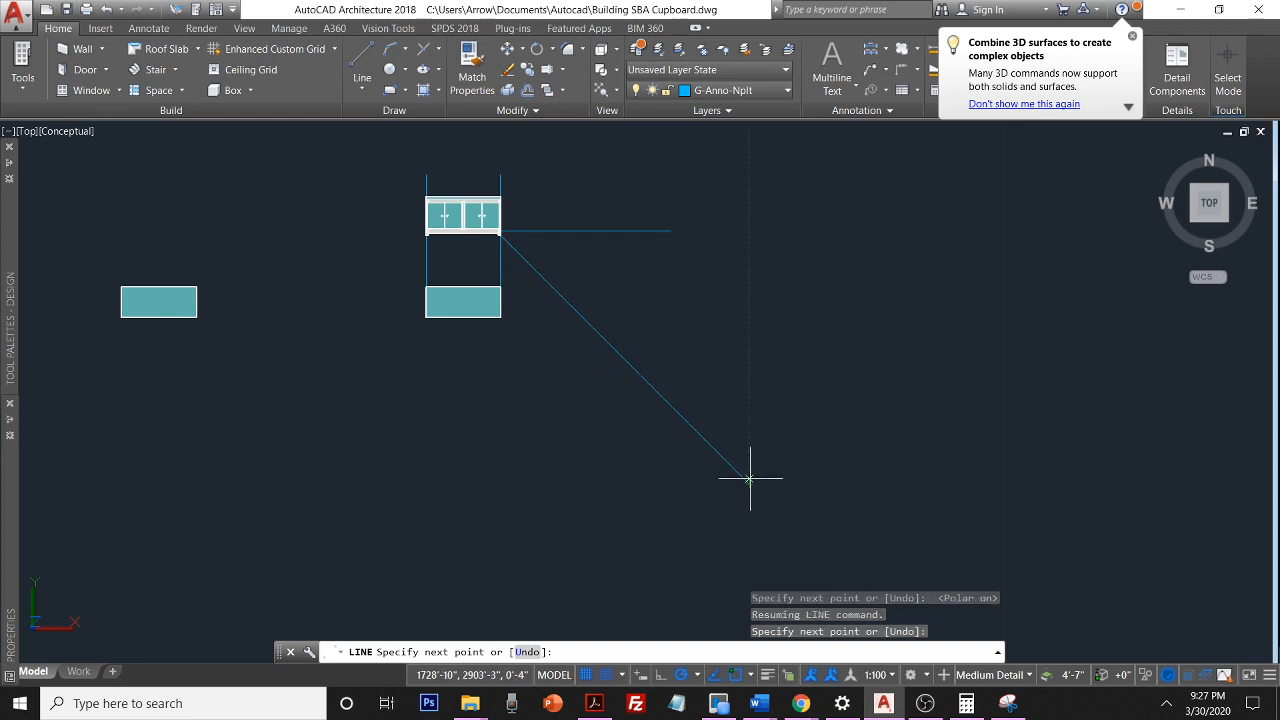
key(Escape)
Draw a horizontal guide line from the plan rectangle's upper-right corner, below the elevation, eastward past the 45-degree line
scroll(697, 321, down, 4)
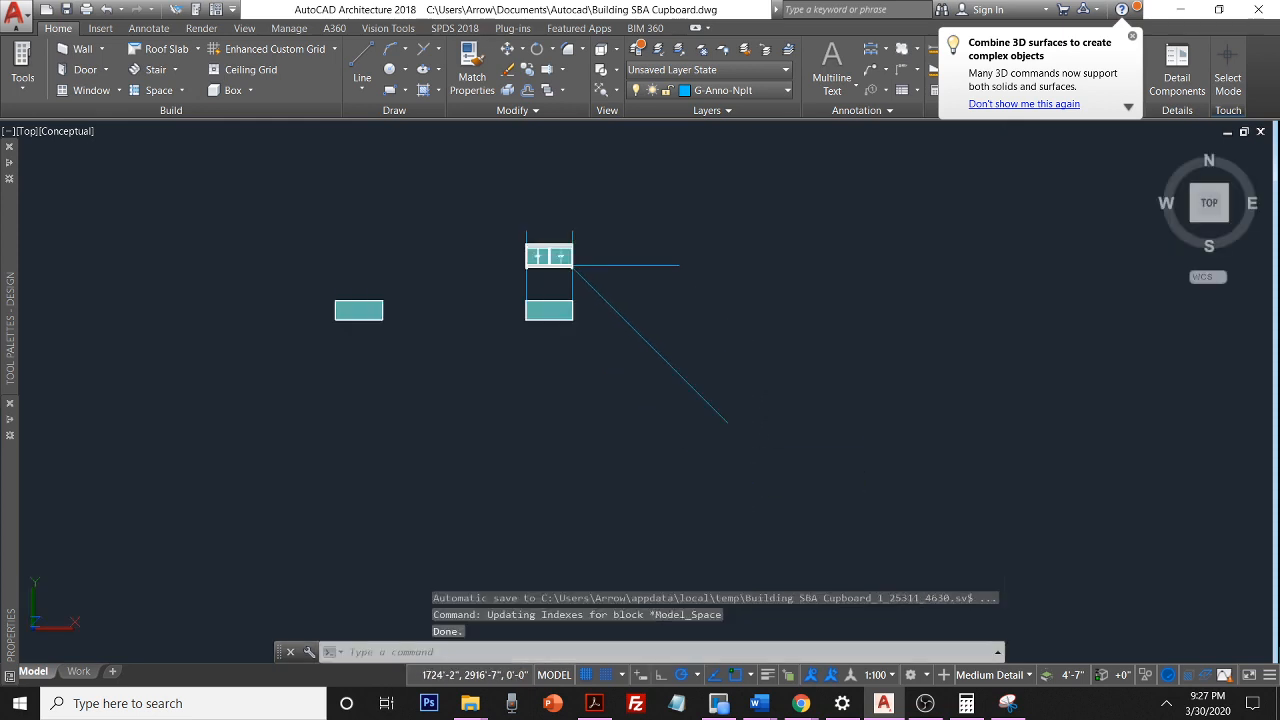
middle_drag(393, 241, 491, 251)
scroll(491, 251, up, 2)
scroll(810, 342, up, 6)
scroll(760, 323, up, 2)
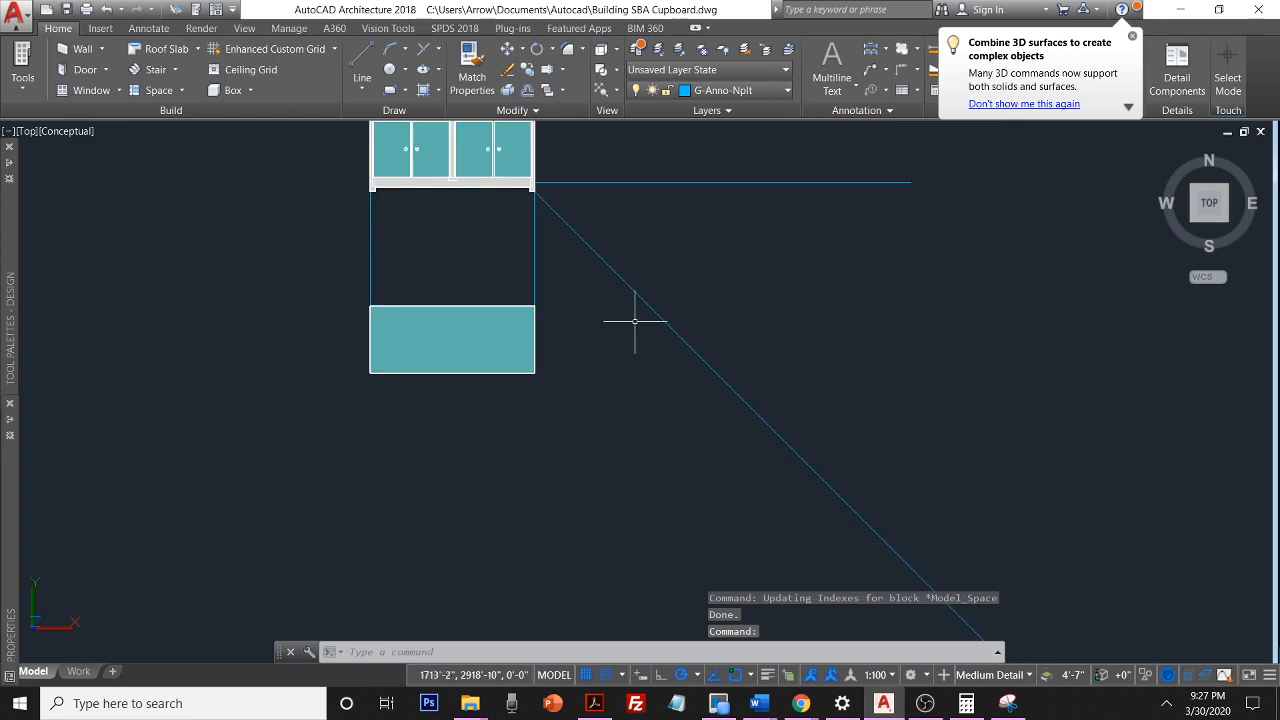
text(l)
key(Return)
scroll(490, 311, up, 2)
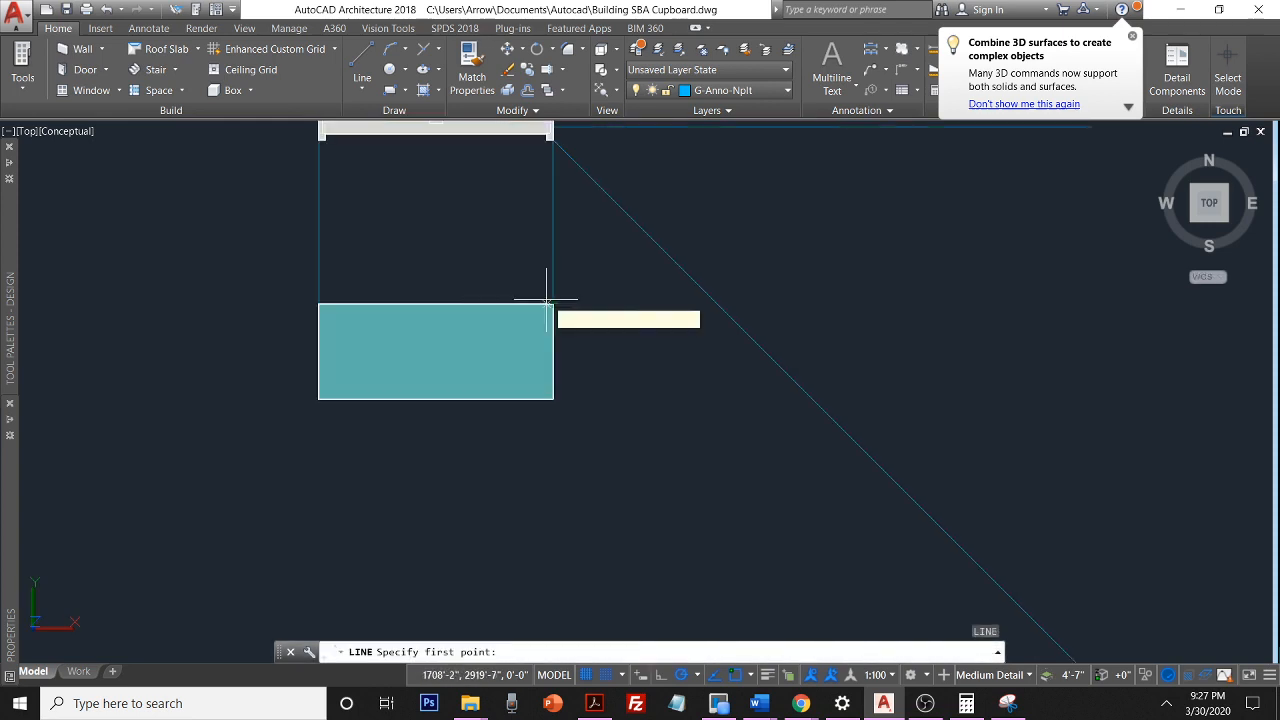
scroll(550, 302, up, 4)
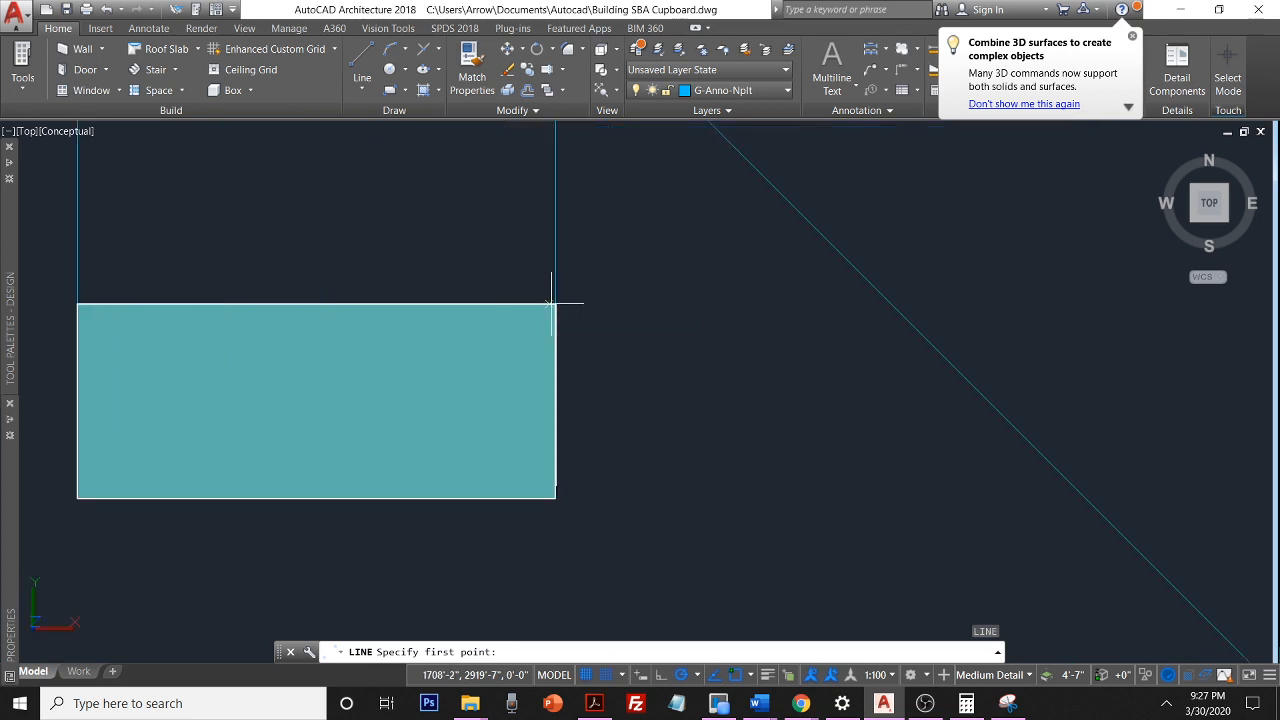
click(557, 304)
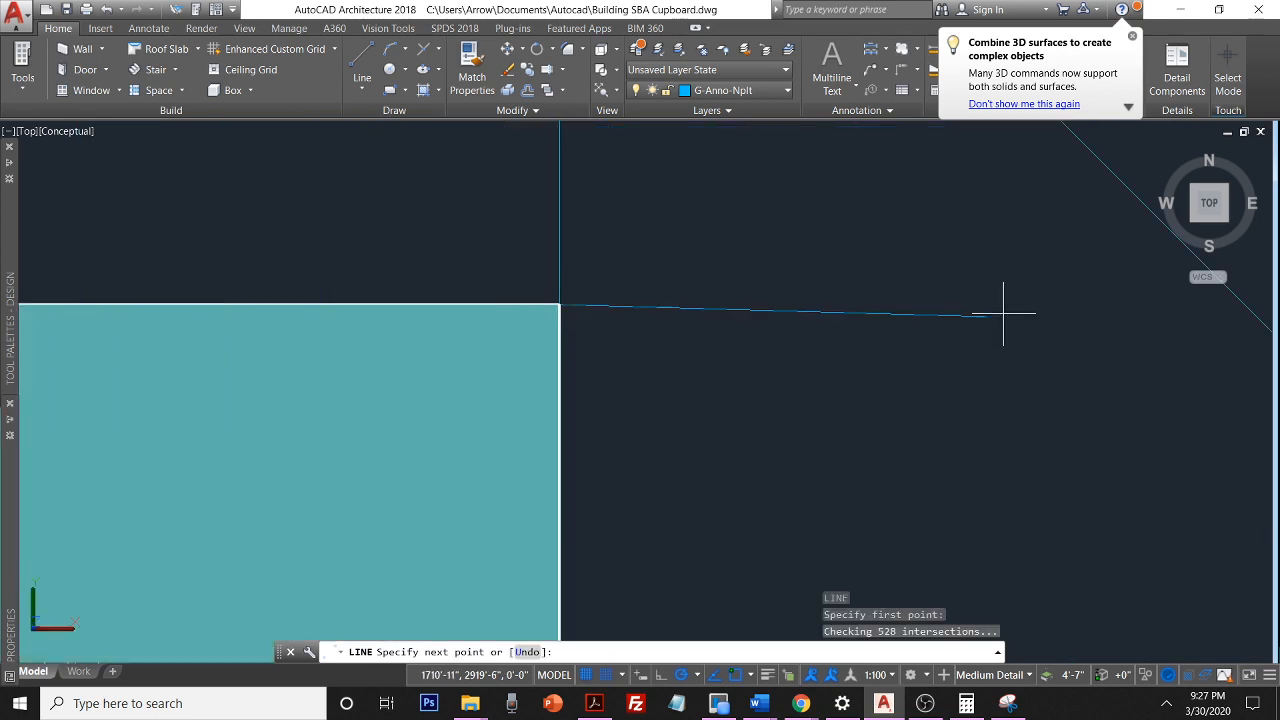
scroll(1040, 302, down, 2)
middle_drag(1051, 303, 742, 291)
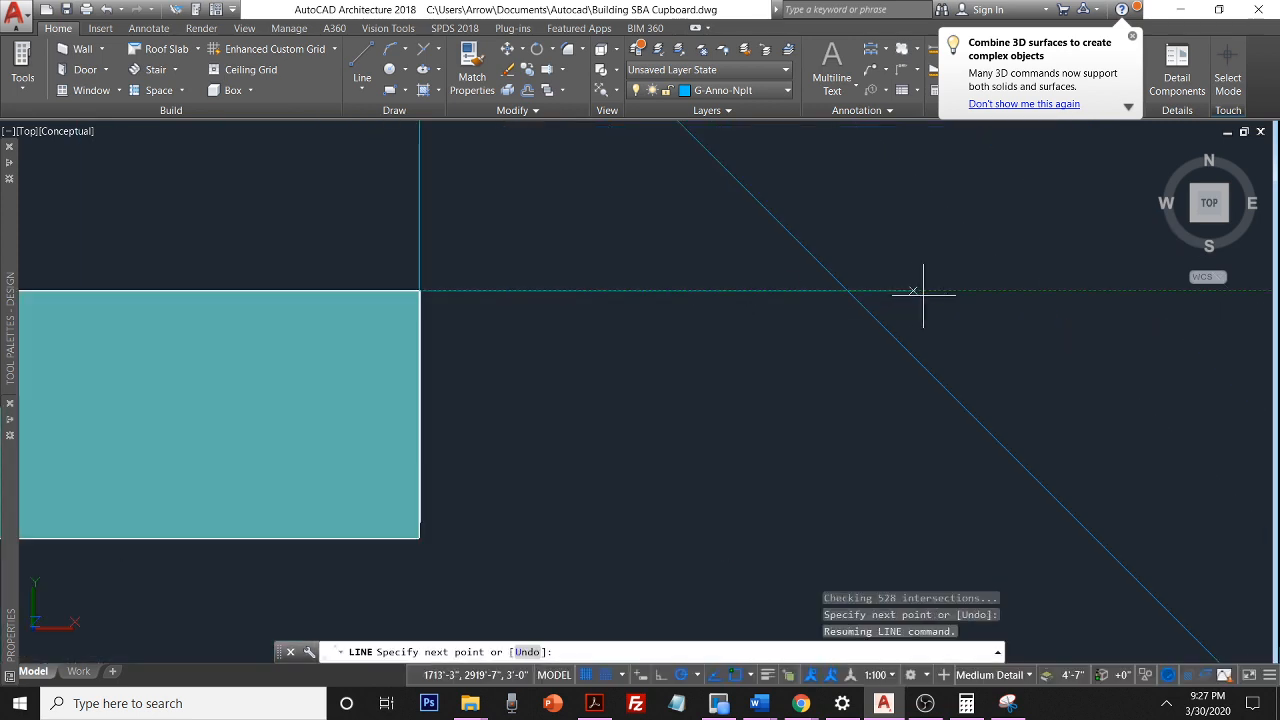
click(966, 290)
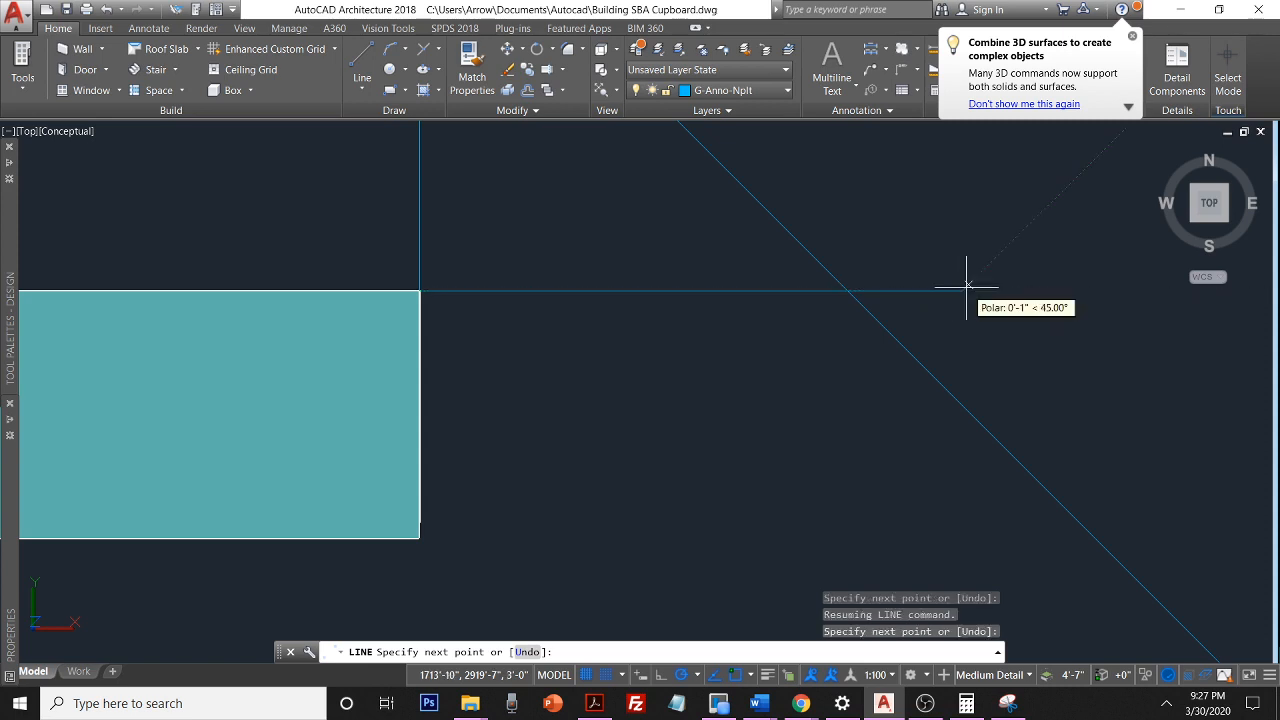
key(Return)
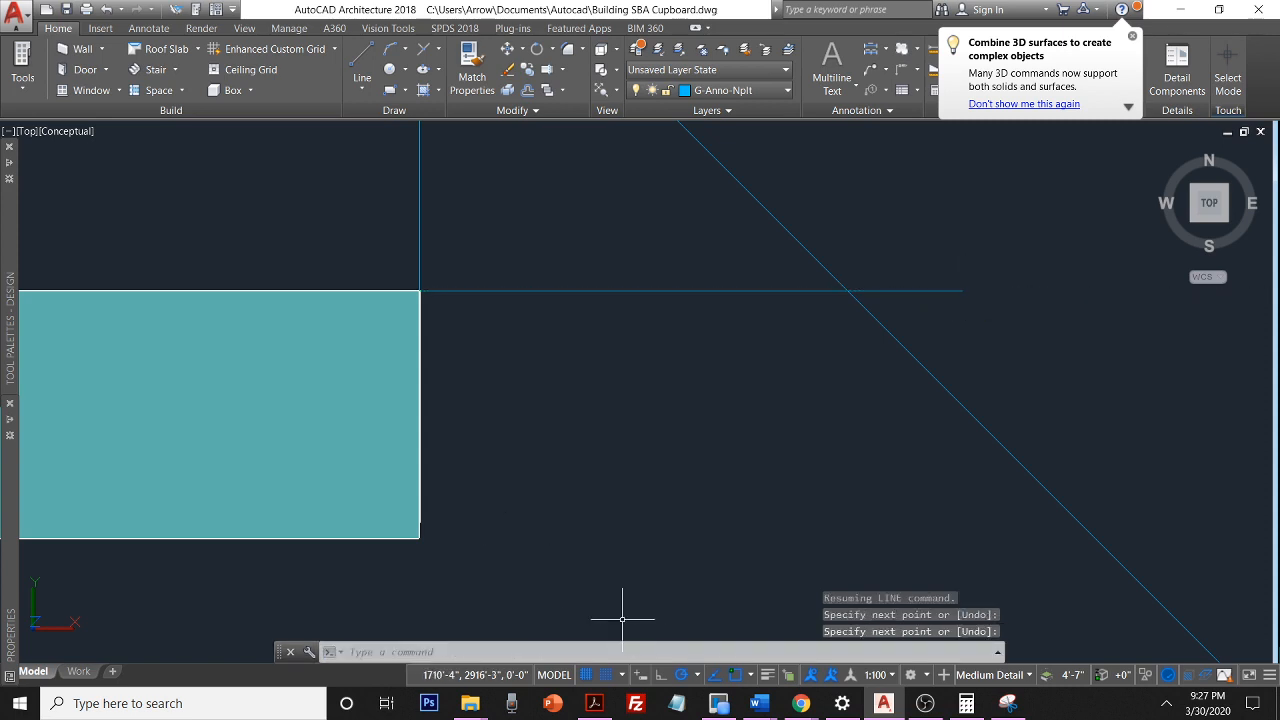
Turn ortho on and draw a horizontal guide line from the plan rectangle's lower-right corner eastward past the 45-degree line
key(F8)
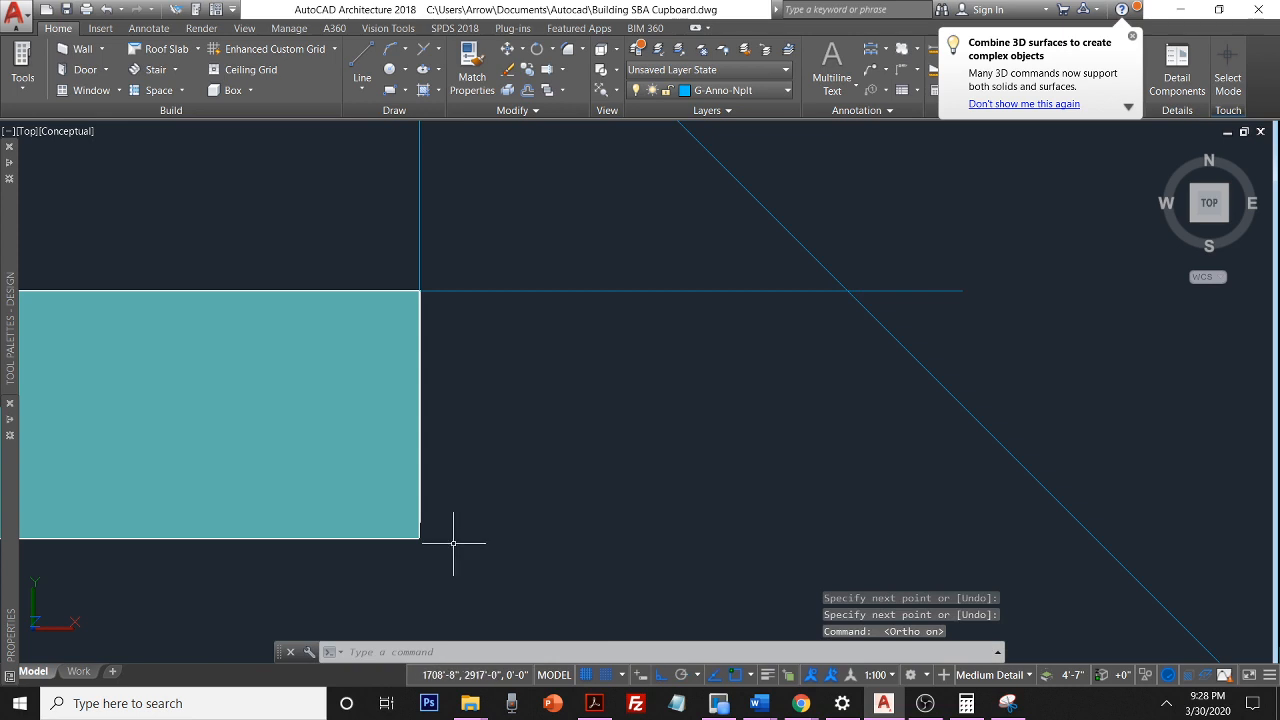
text(l)
key(Return)
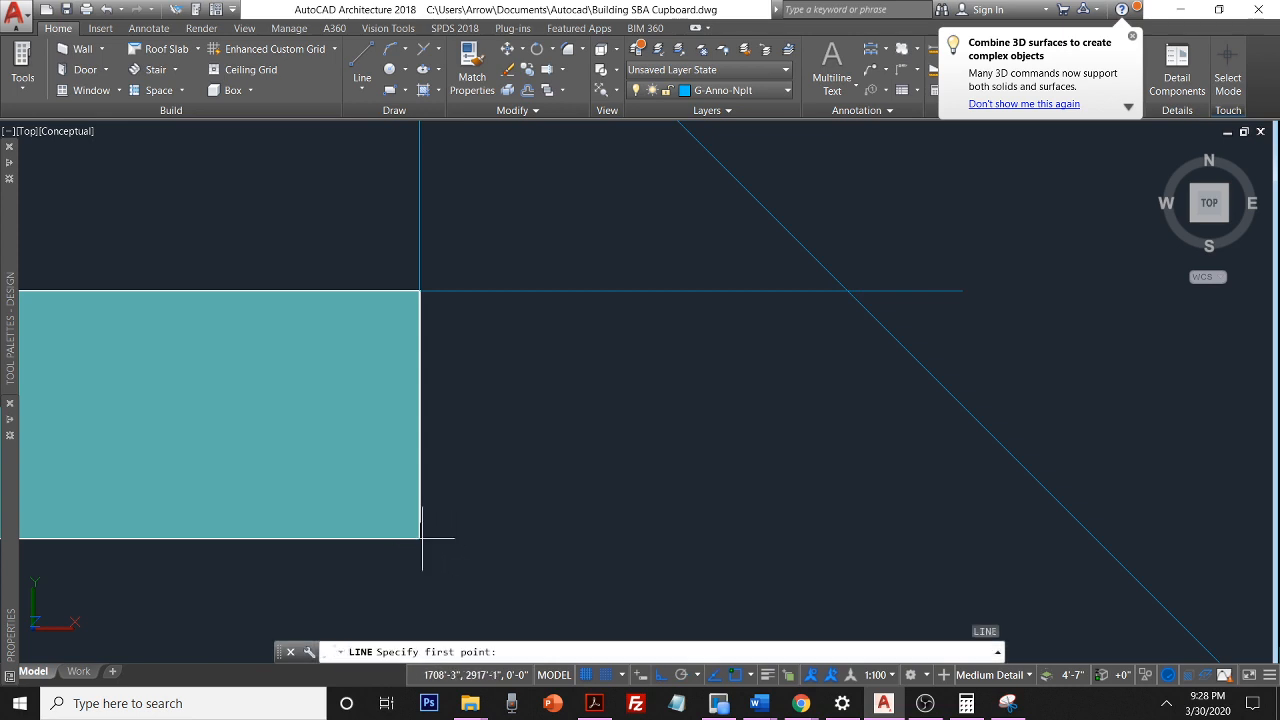
click(418, 537)
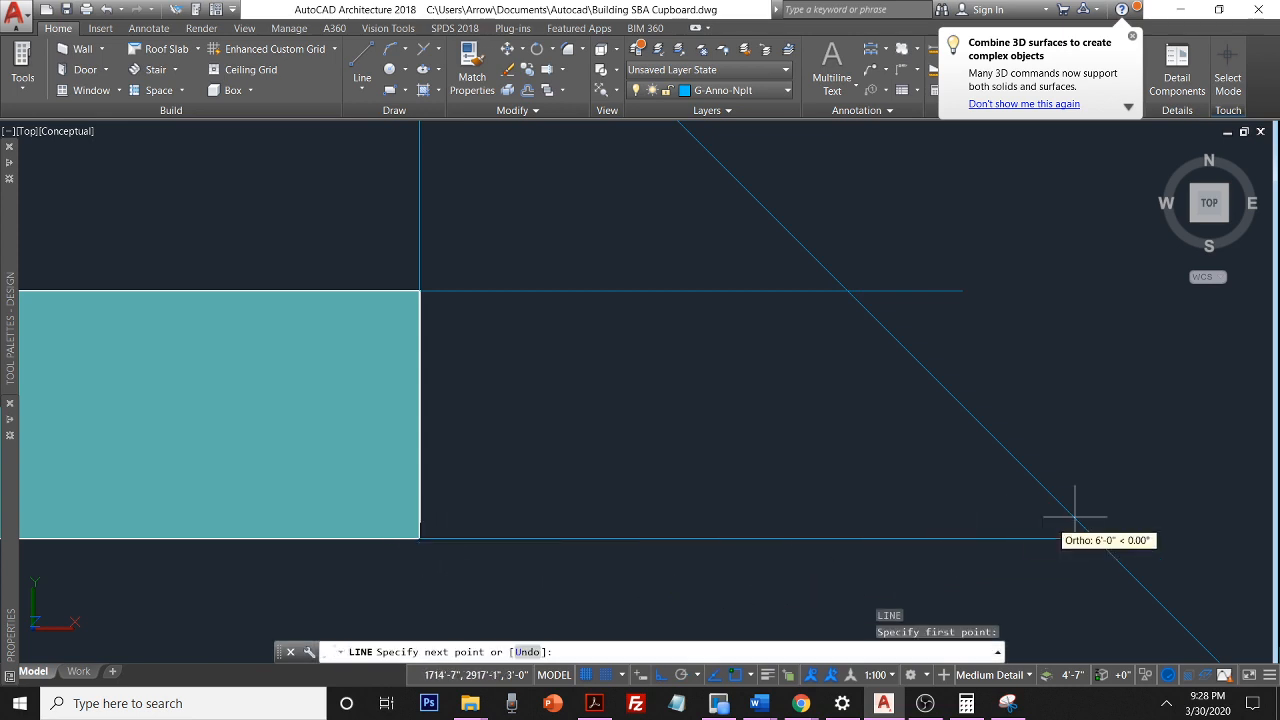
click(1144, 537)
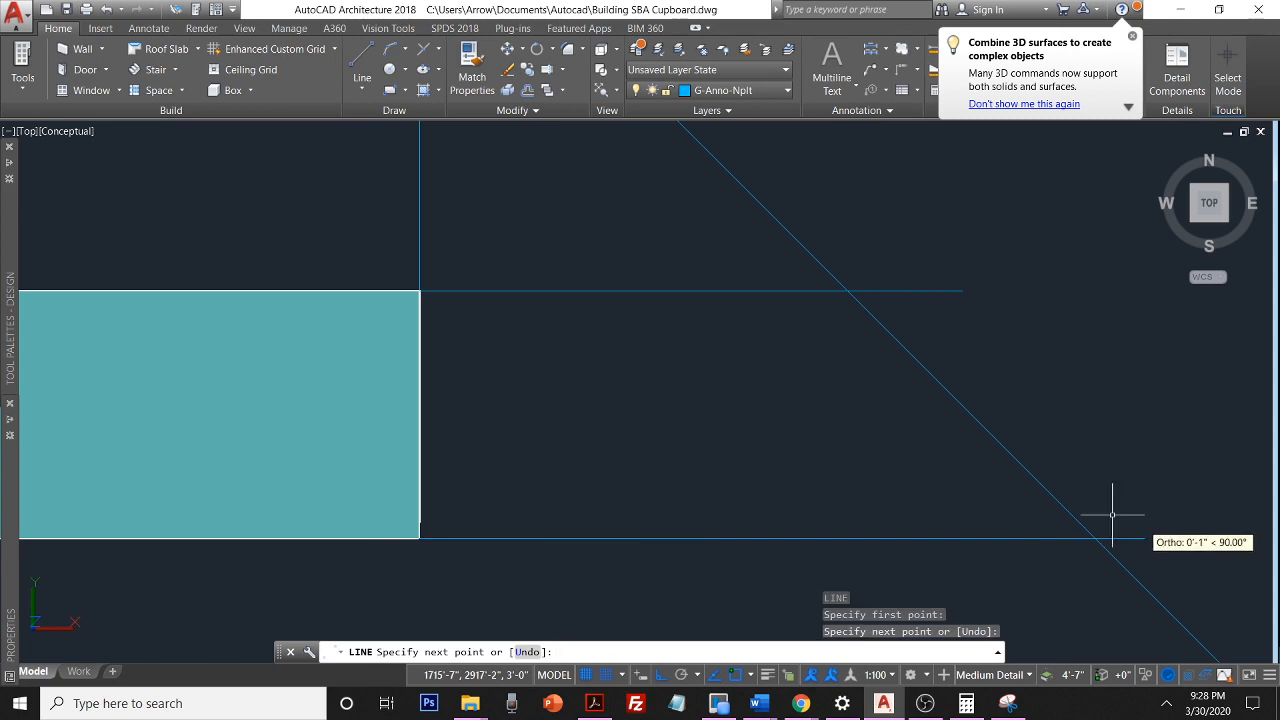
key(Return)
Trim the ends of both plan guide lines that extend beyond the 45-degree line
text(tr)
key(Return)
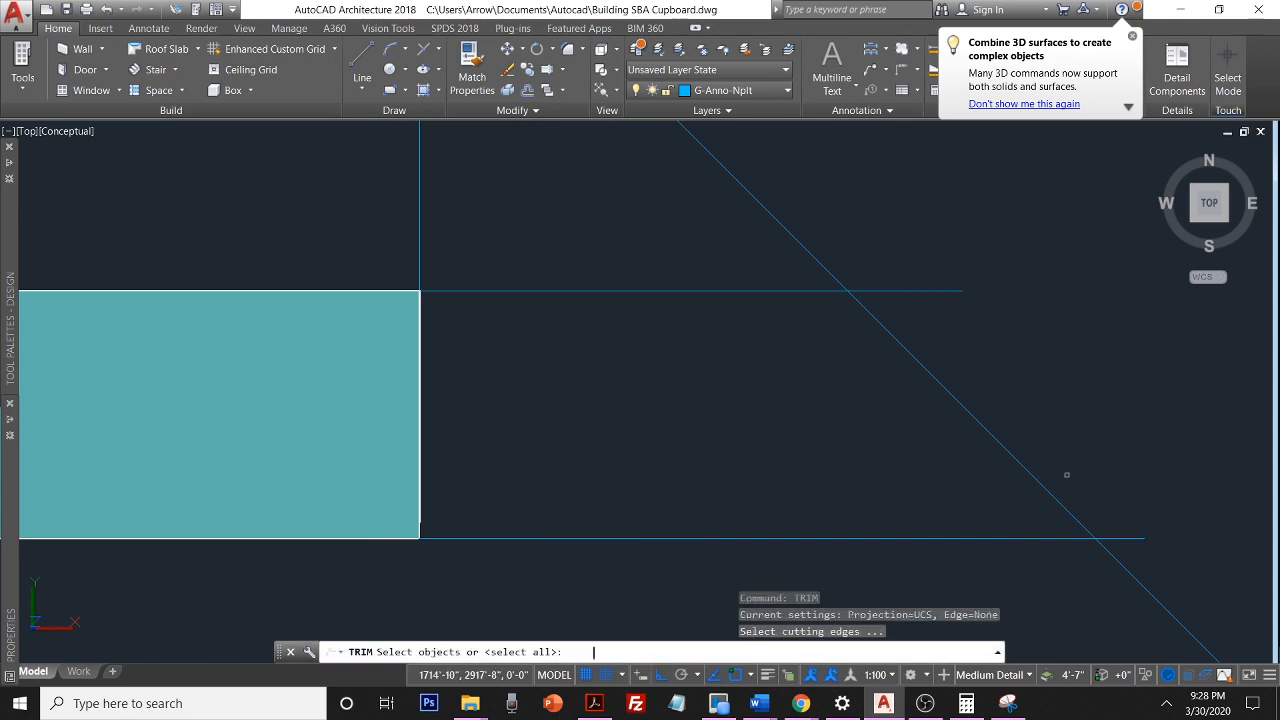
key(Return)
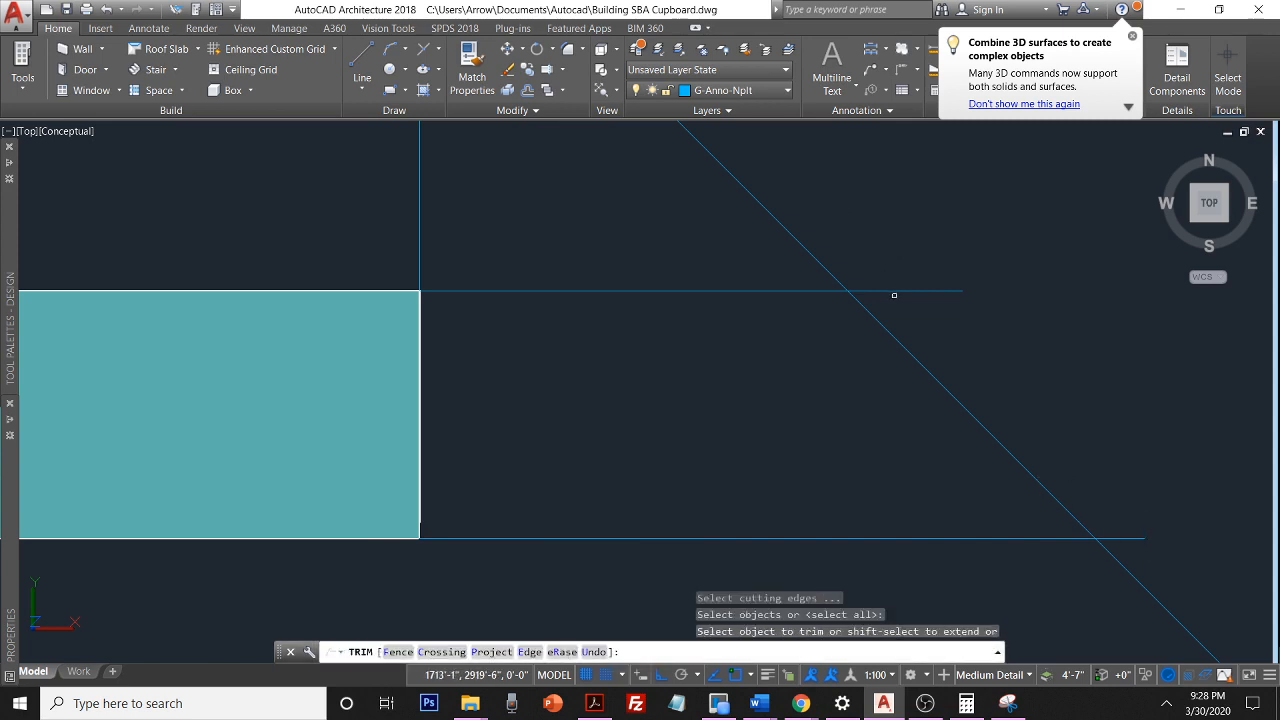
click(897, 290)
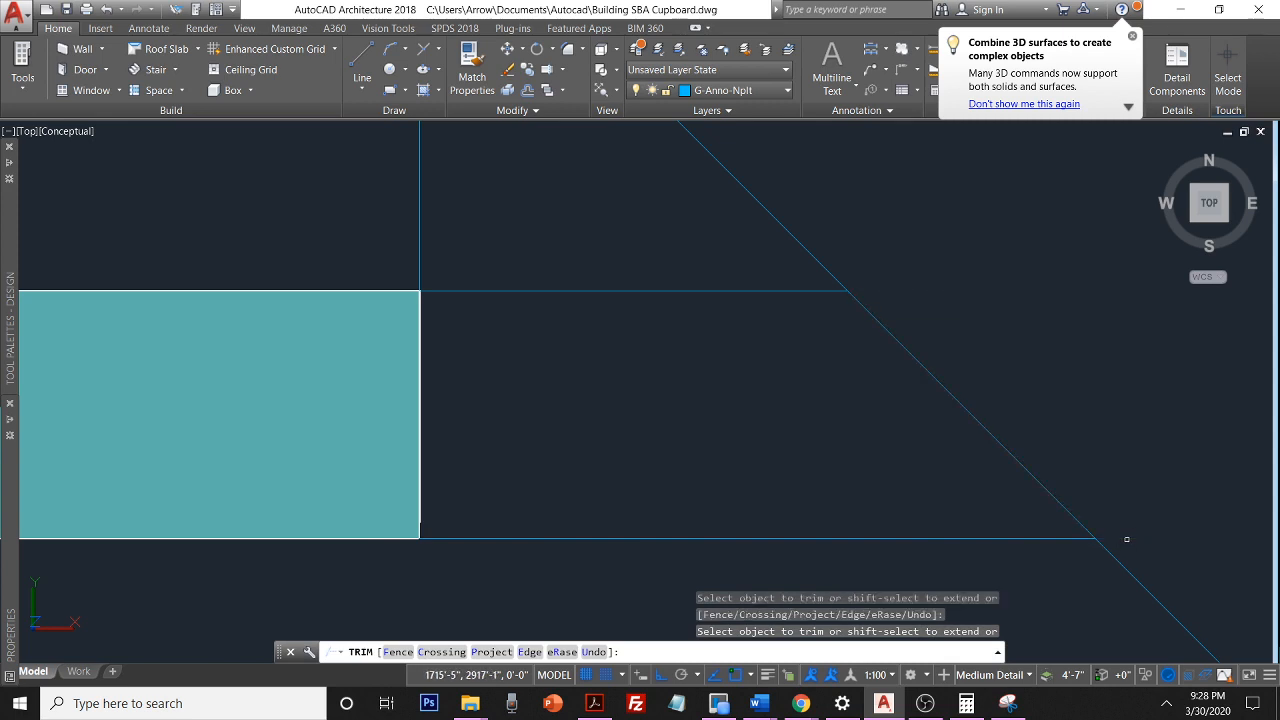
key(Delete)
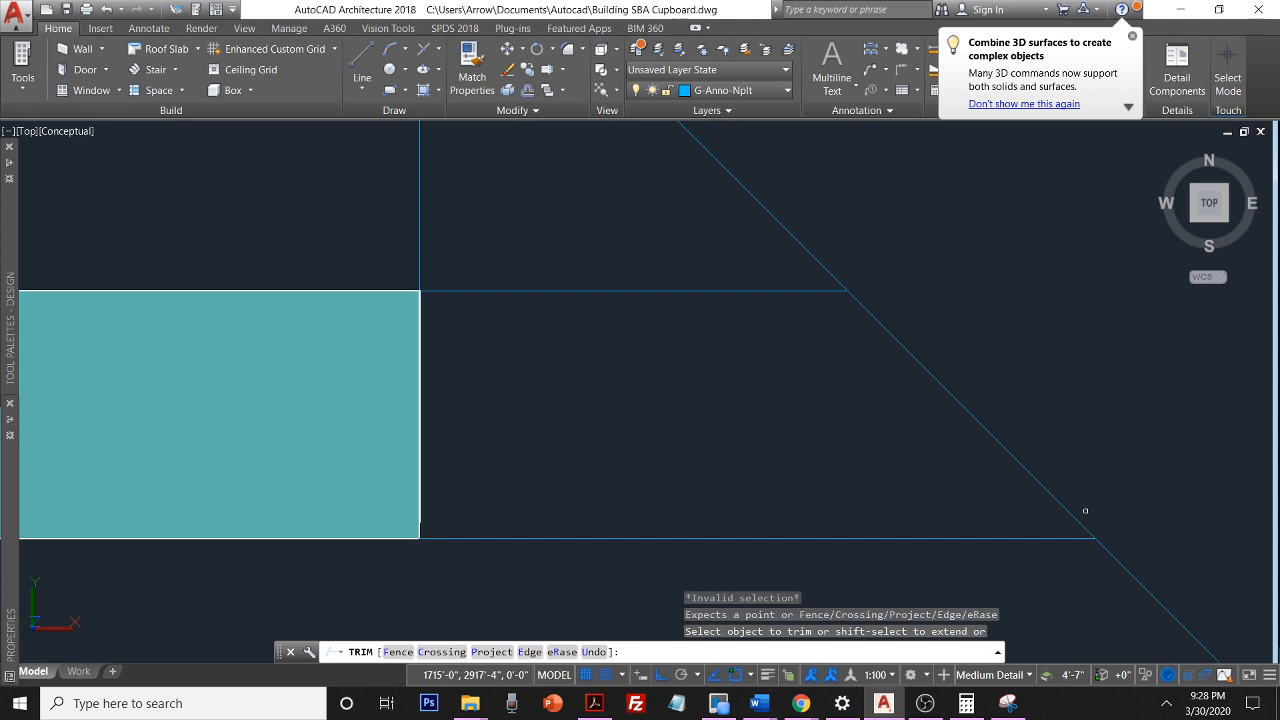
key(Escape)
key(Escape)
Draw a vertical guide line from the lower plan guide's end on the 45-degree line up past the front elevation's top
text(l)
key(Return)
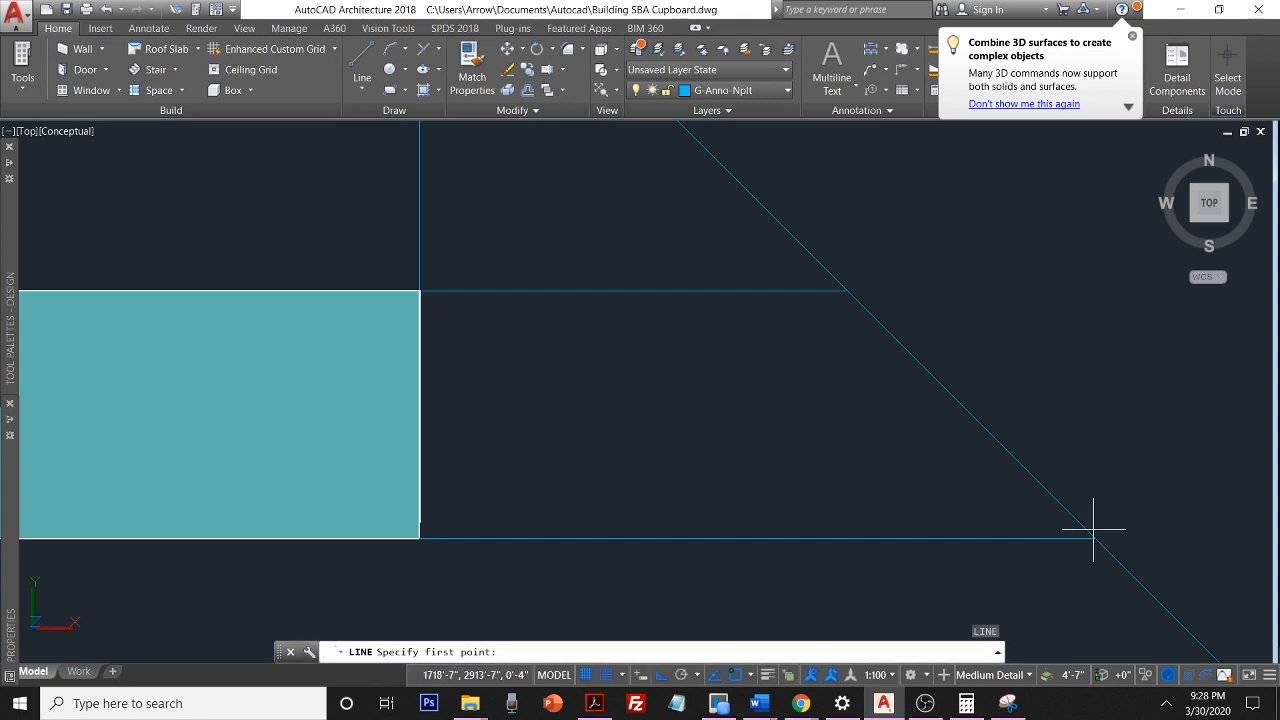
click(1095, 538)
scroll(1094, 530, down, 6)
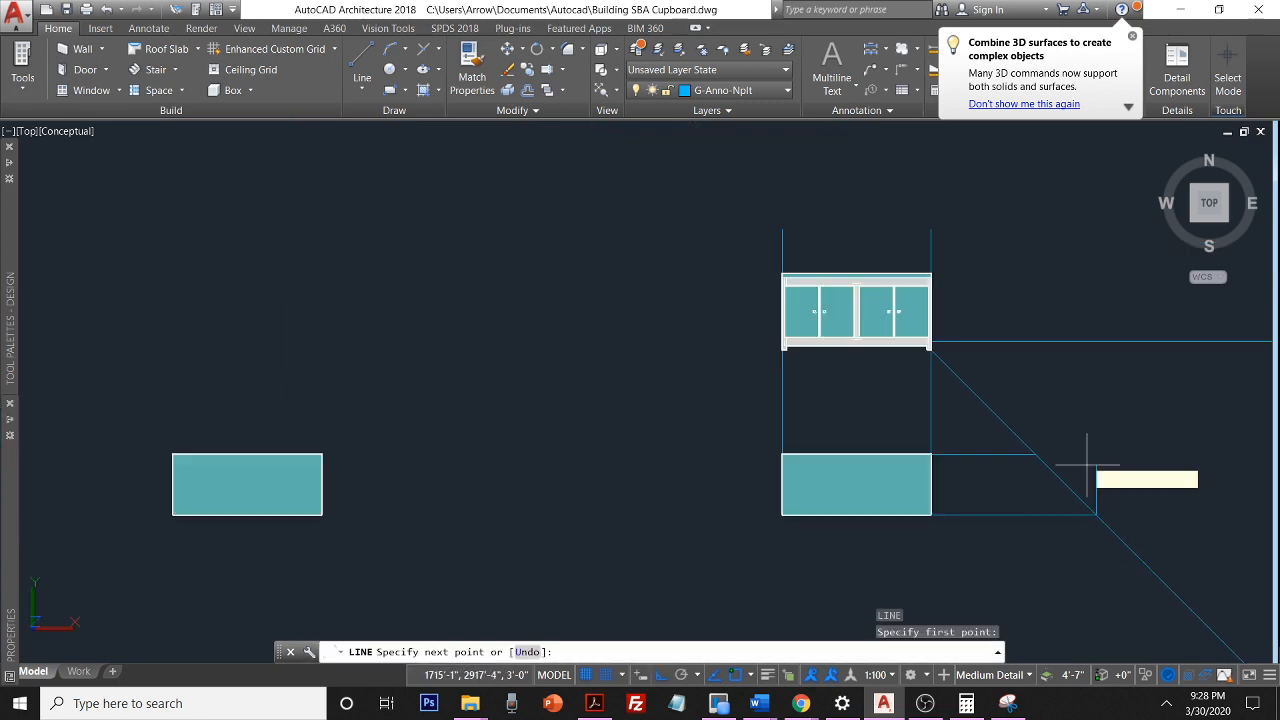
click(1095, 195)
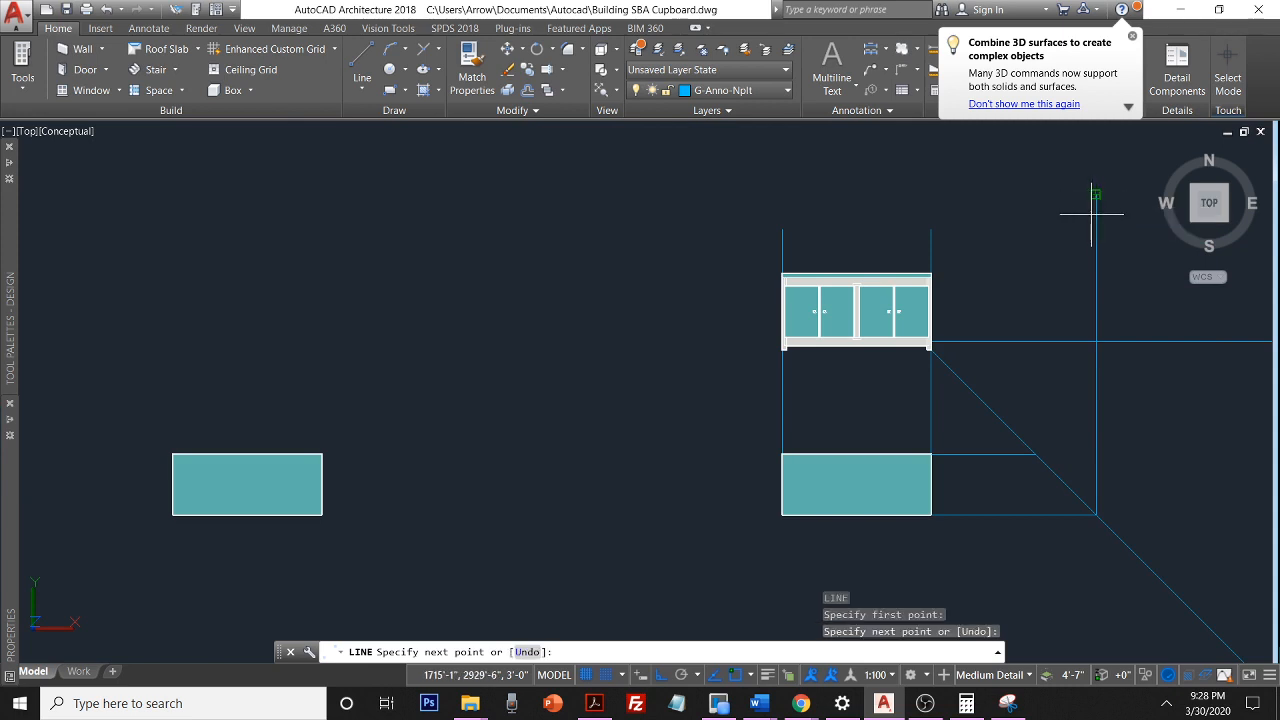
key(Escape)
Draw a vertical guide line from the upper plan guide's end on the 45-degree line up past the front elevation's top
text(l)
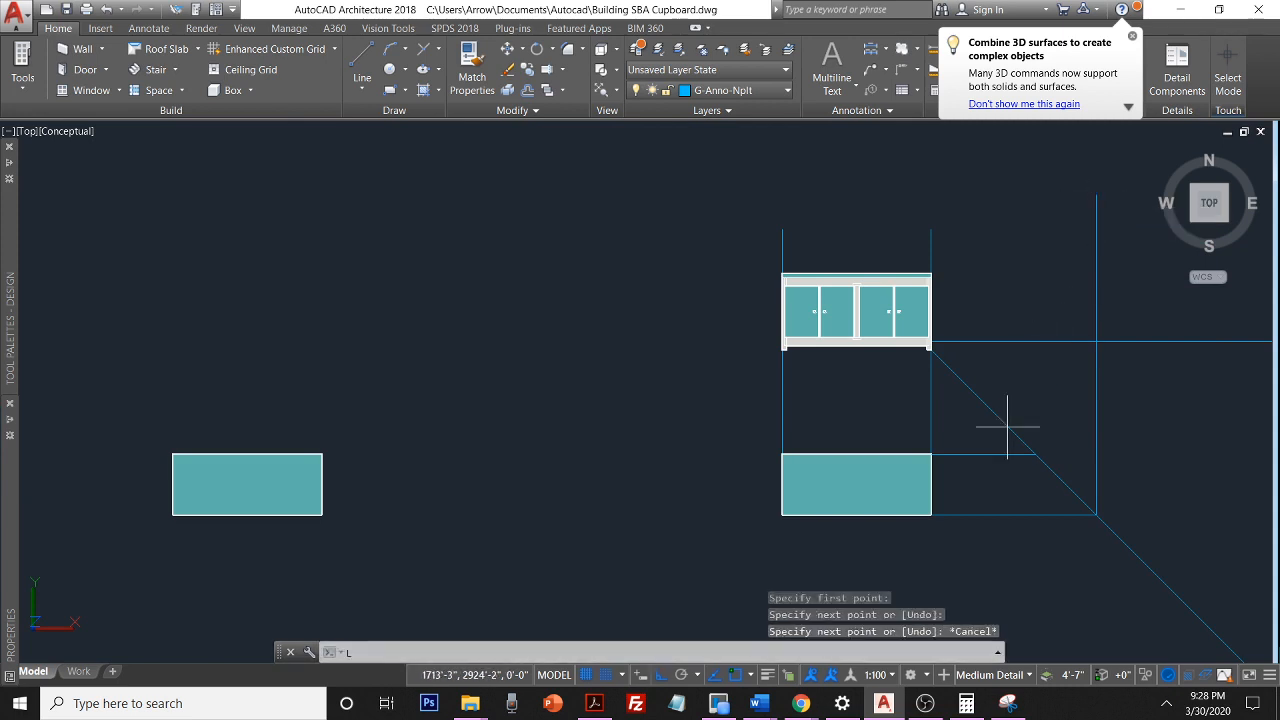
key(Return)
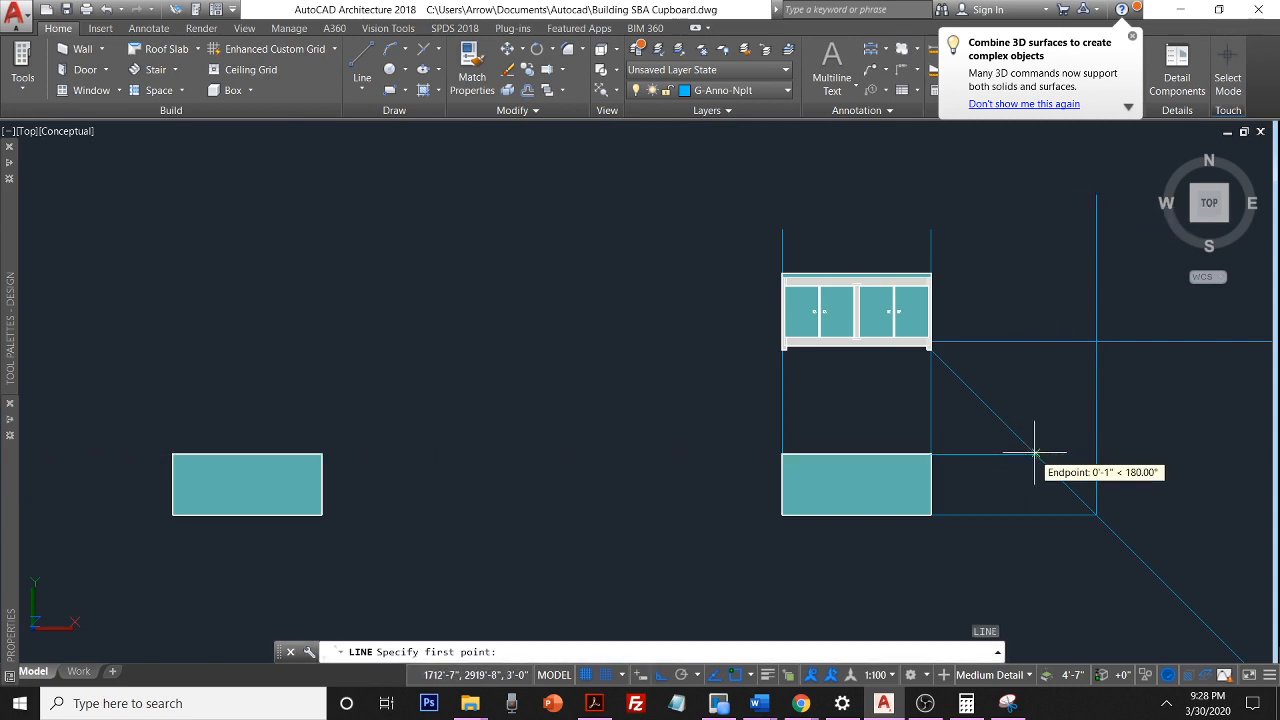
click(1035, 454)
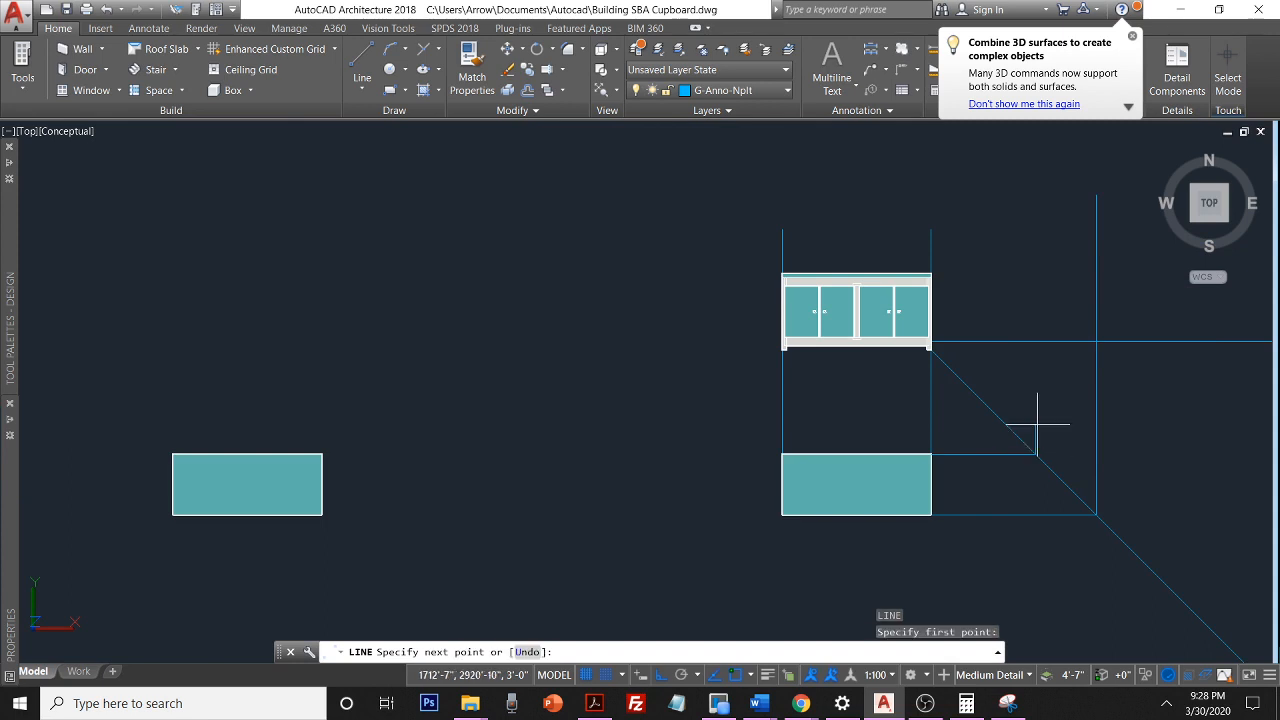
click(1025, 215)
key(Escape)
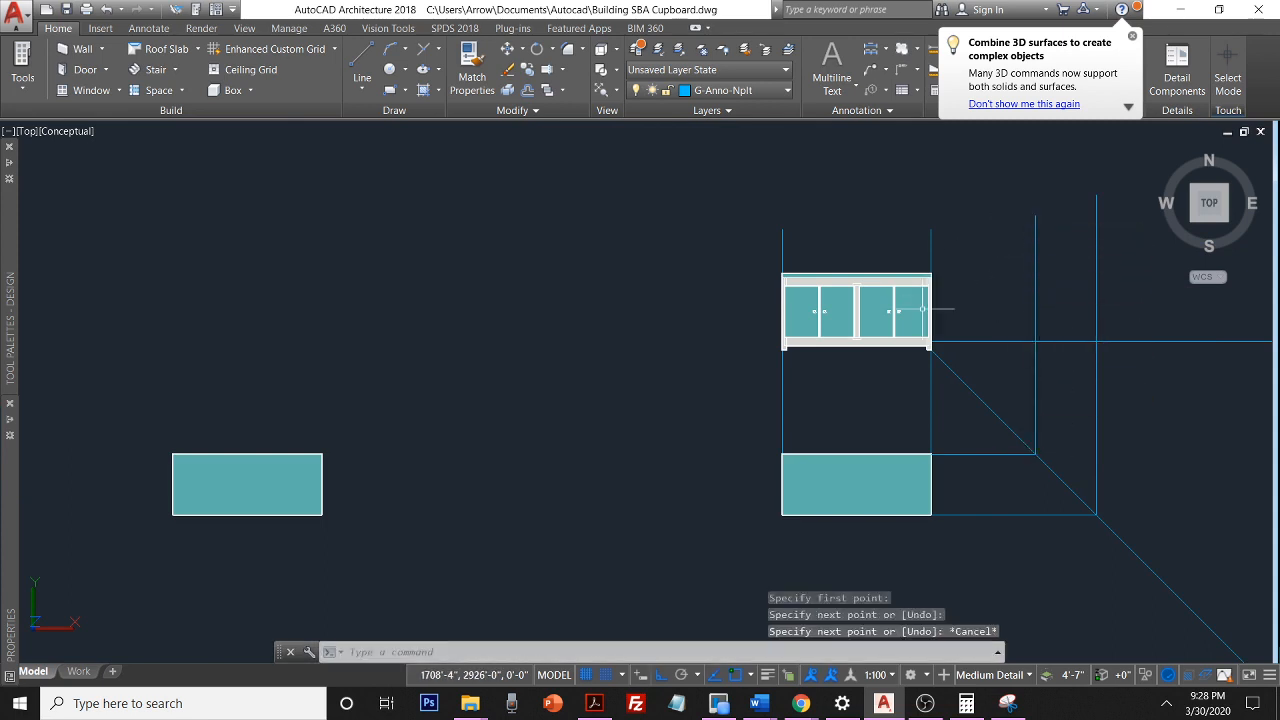
Draw a horizontal guide line from the front elevation's upper-right countertop corner eastward past both vertical guides
text(l)
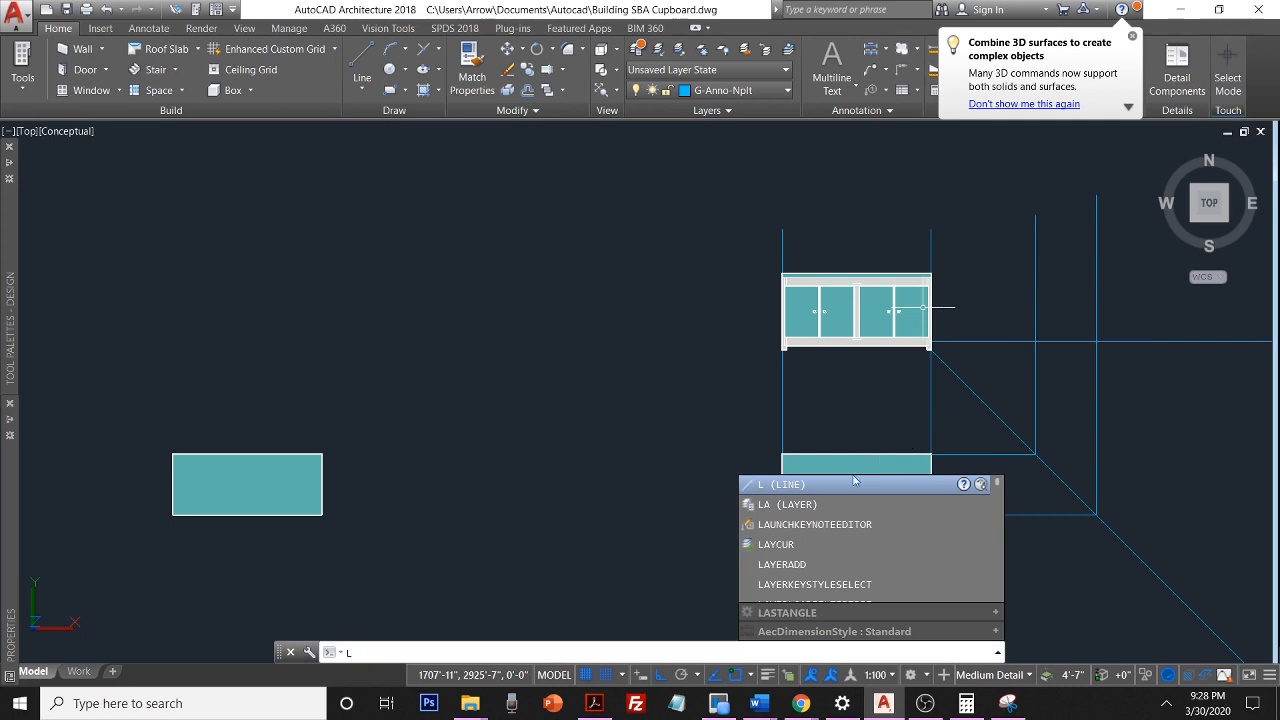
key(Return)
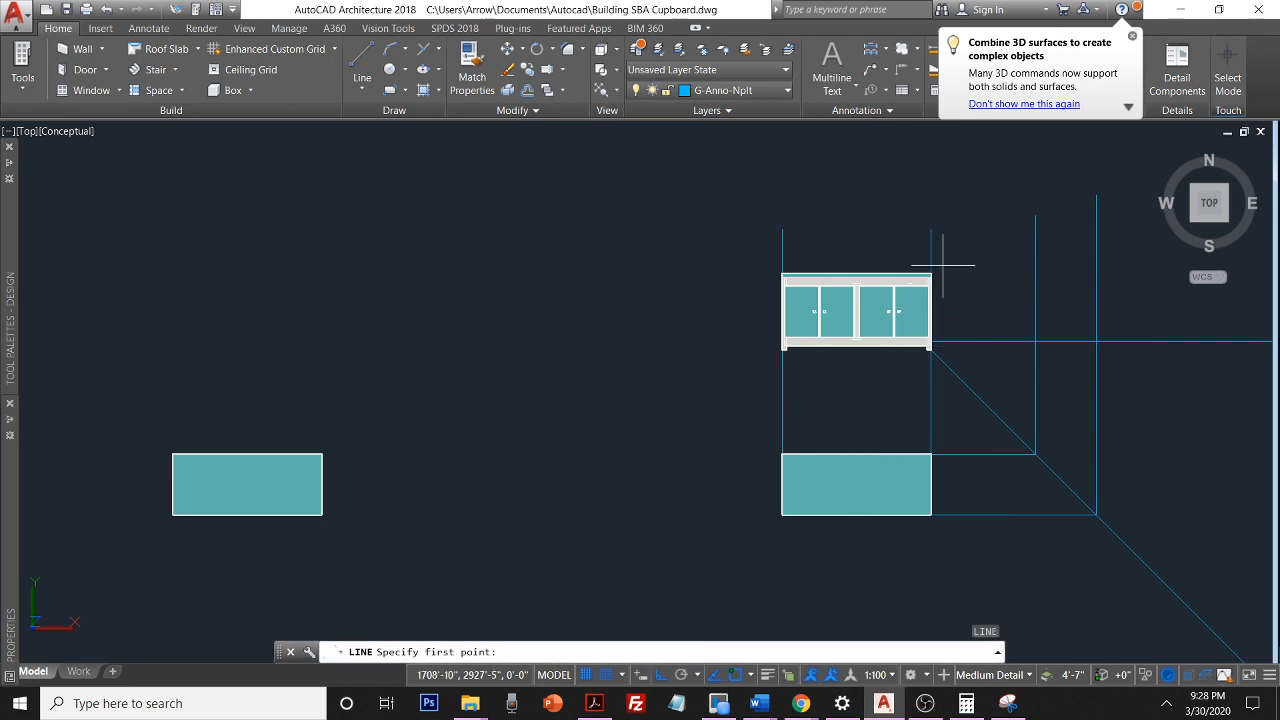
scroll(940, 268, up, 6)
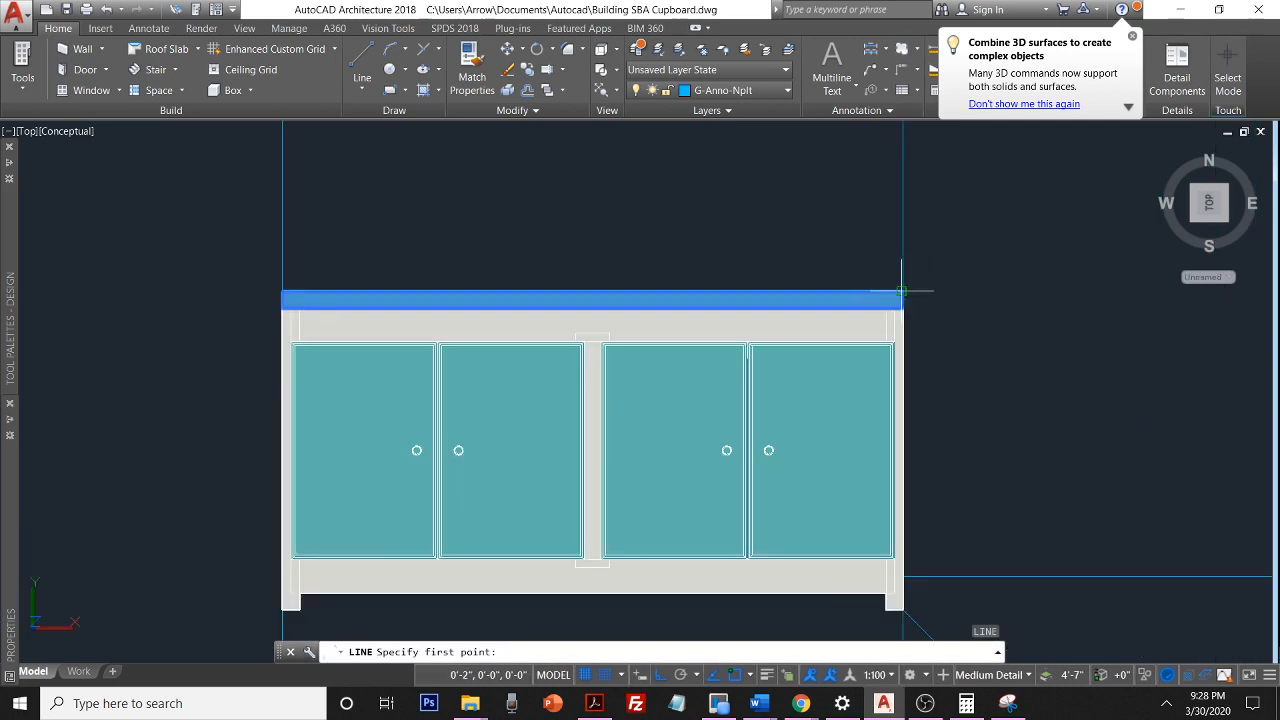
click(902, 293)
scroll(902, 293, down, 6)
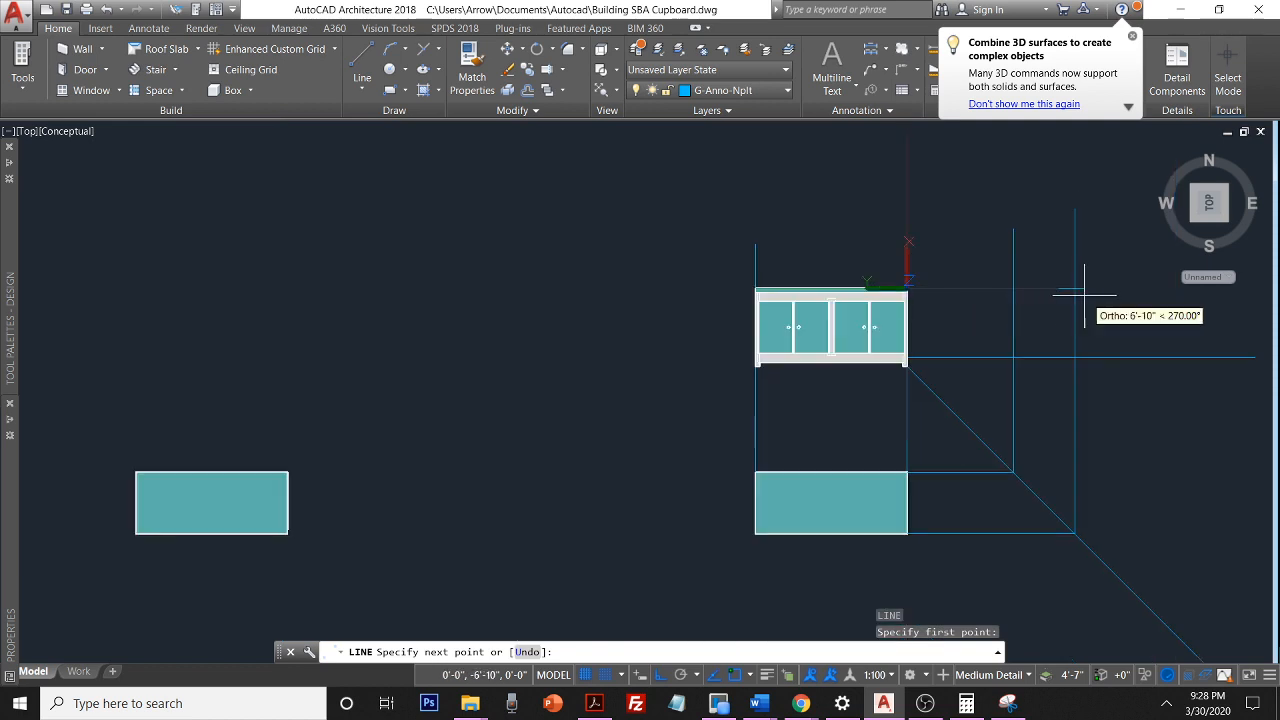
click(1125, 289)
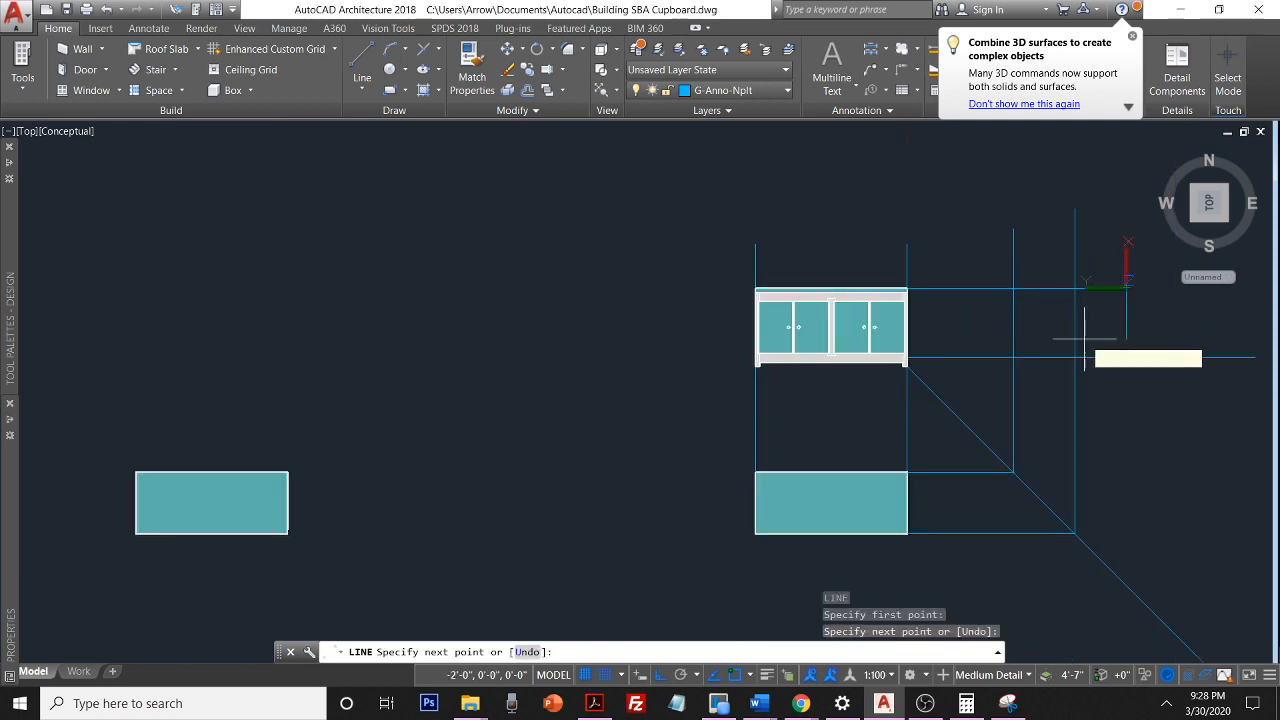
key(Escape)
Trim the two horizontal elevation guide lines back to the outer vertical guide line
scroll(1186, 400, down, 3)
middle_drag(1186, 400, 979, 368)
text(TRI)
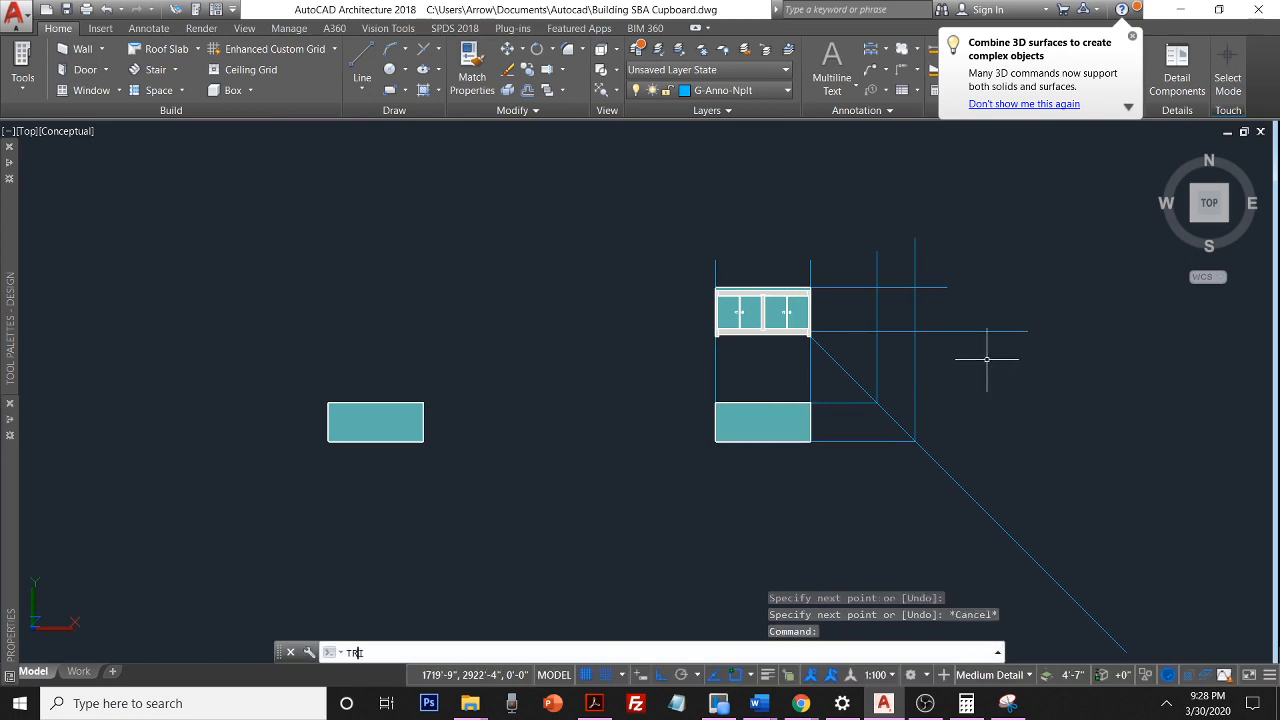
text(M)
key(Return)
key(Return)
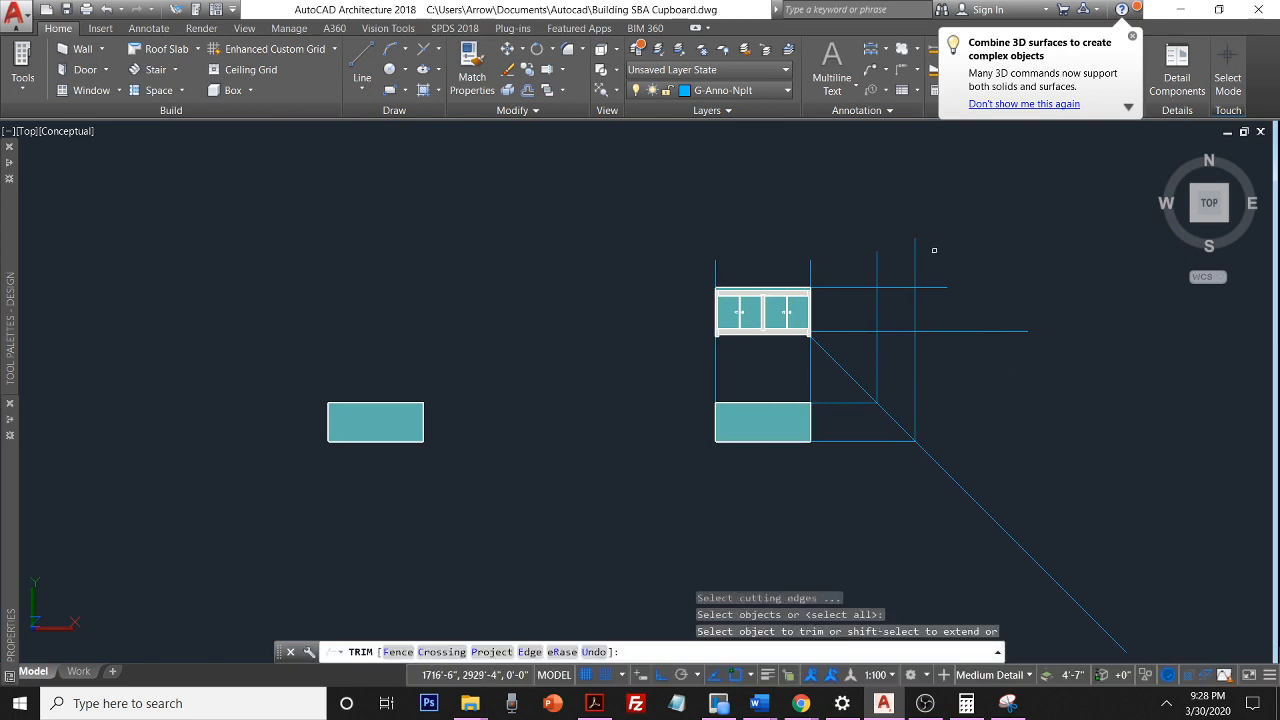
click(939, 291)
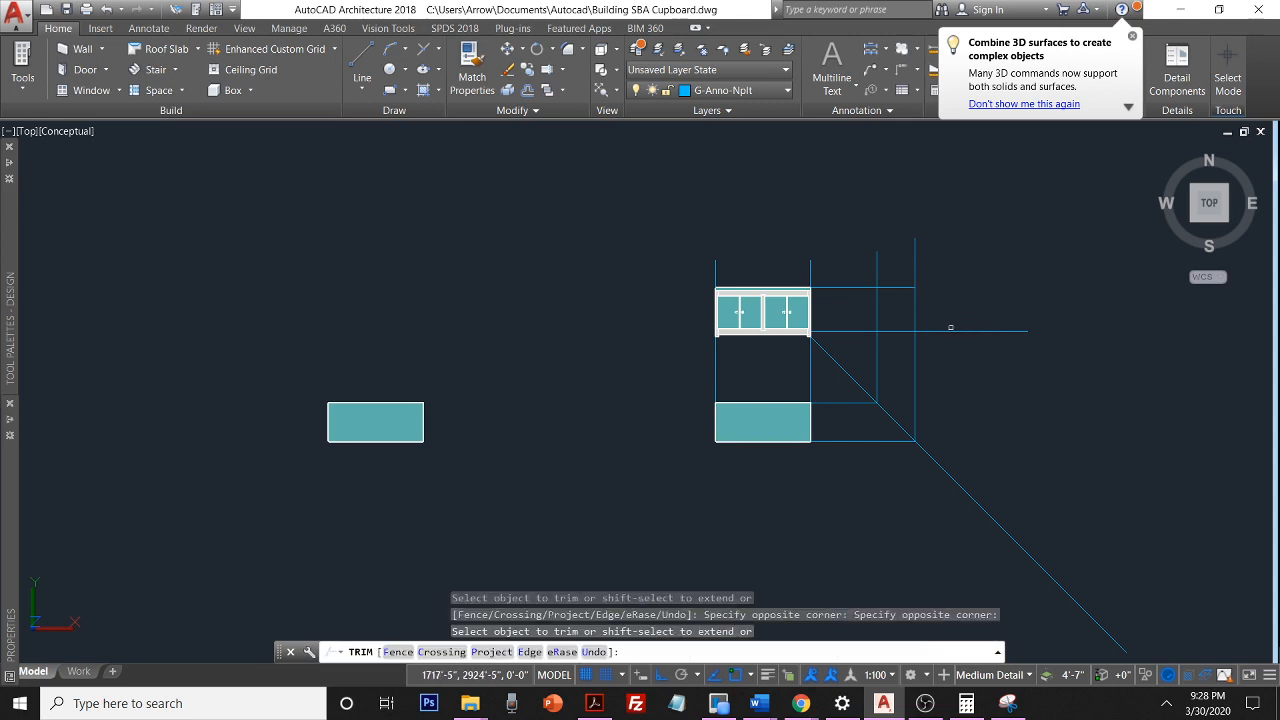
click(954, 330)
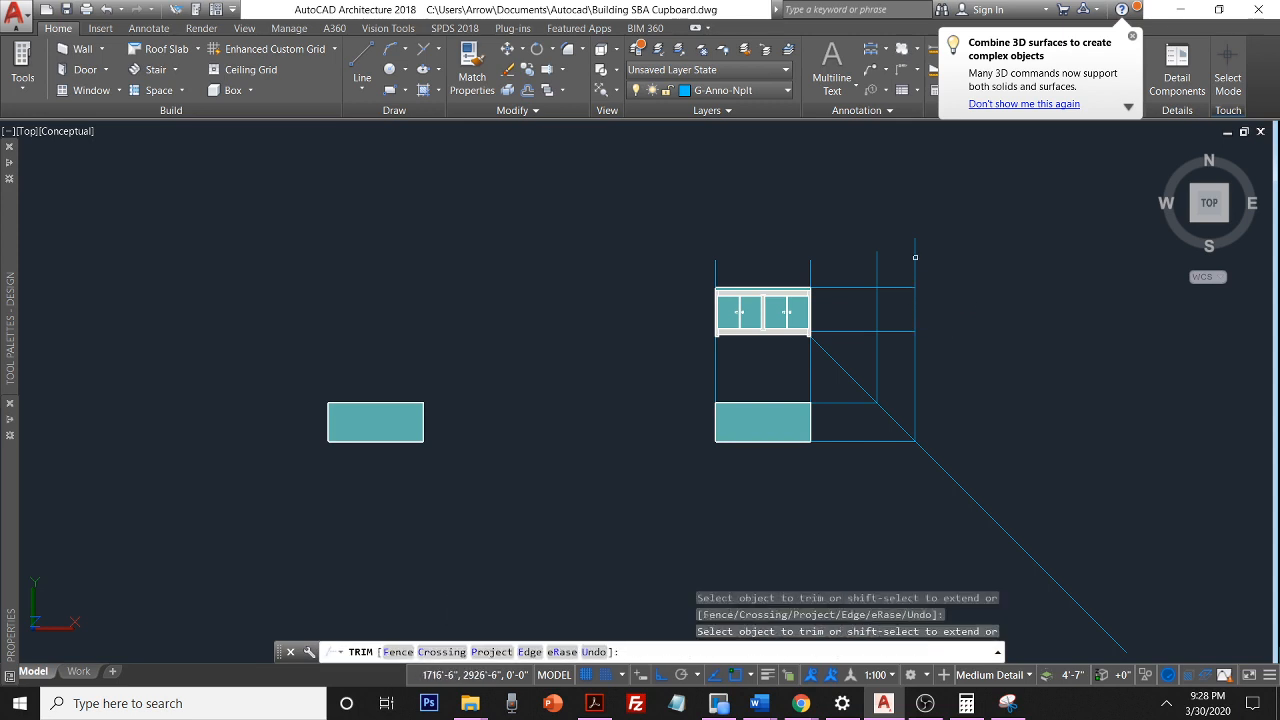
Trim the vertical guides above the cupboard's top line and the diagonal's tail beyond the outer vertical guide
scroll(914, 254, up, 2)
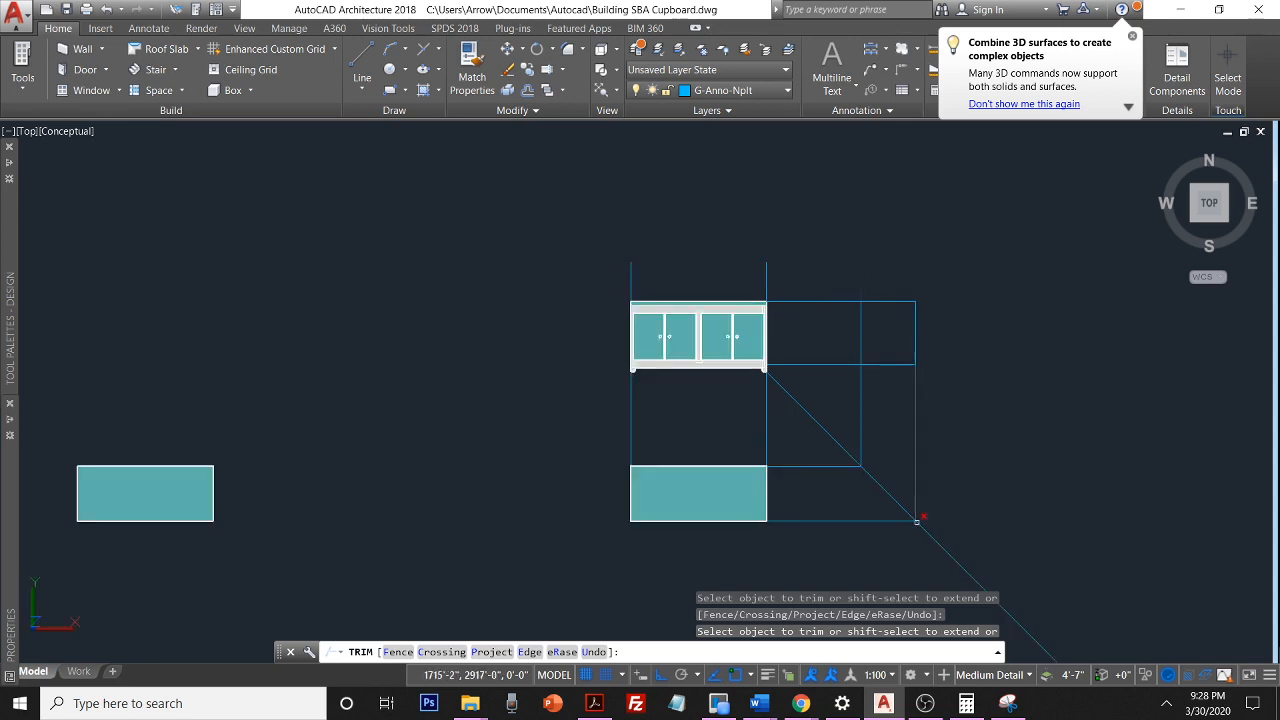
click(758, 300)
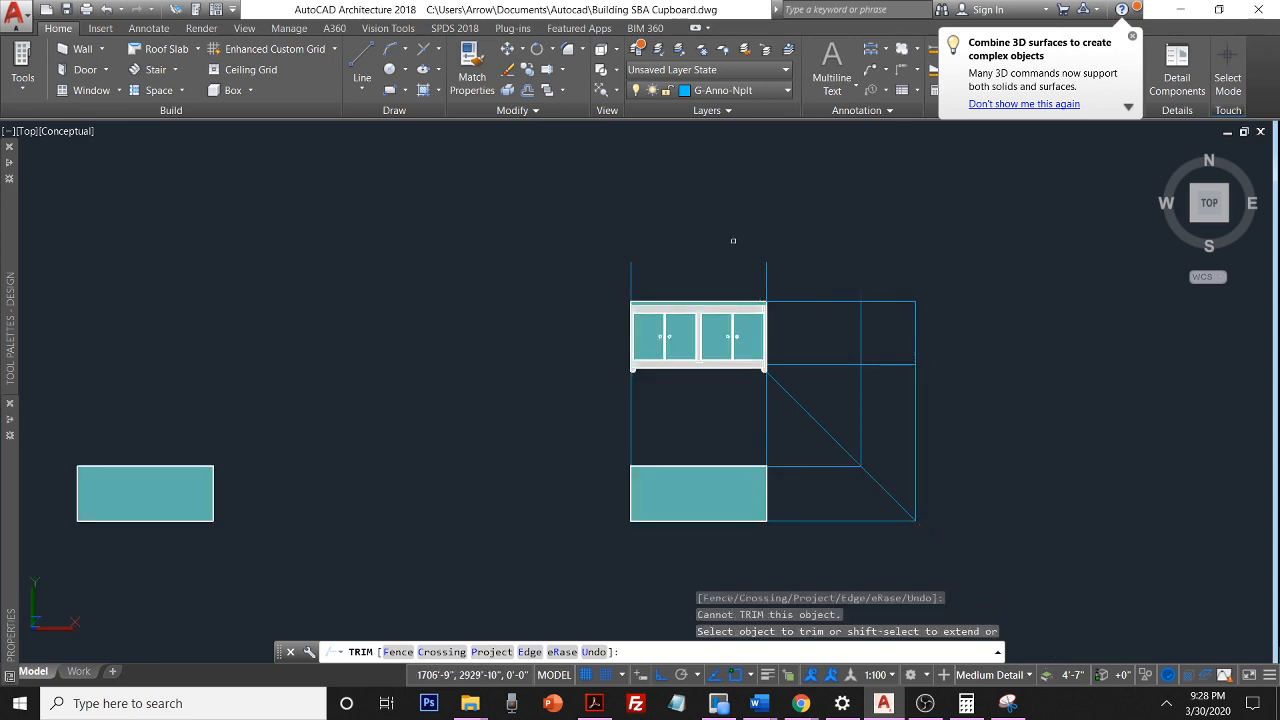
click(766, 277)
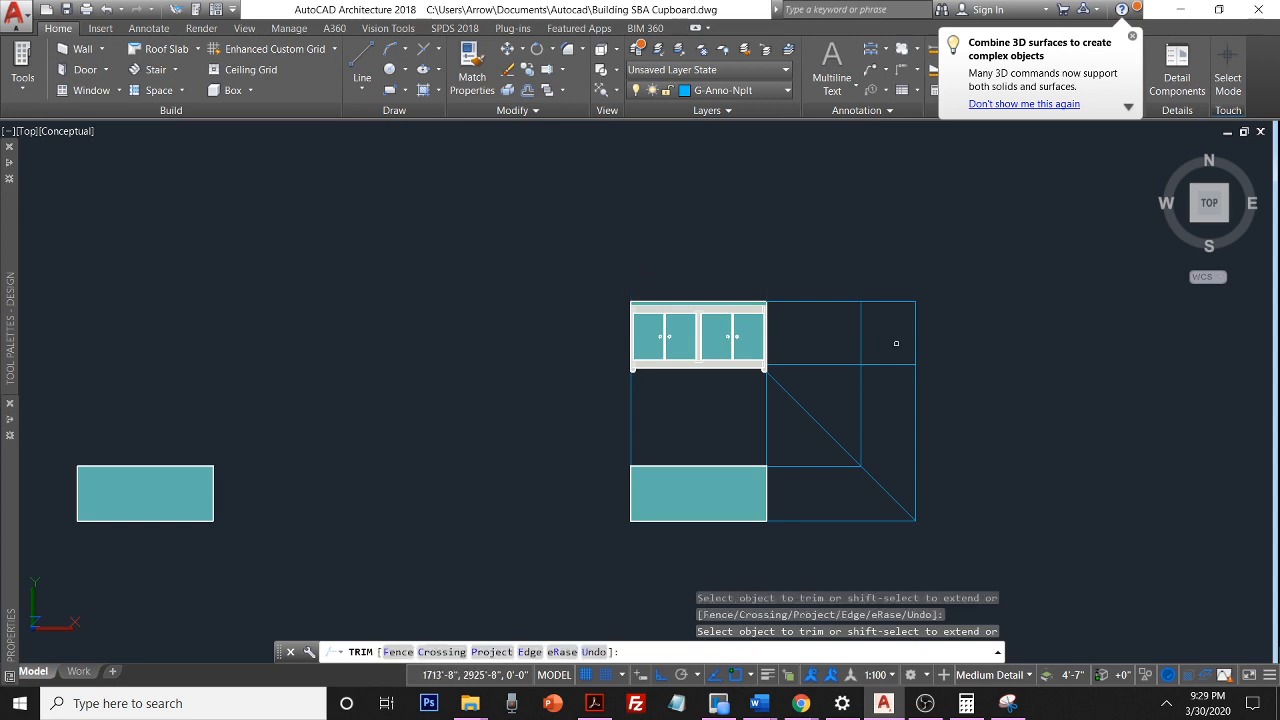
click(729, 509)
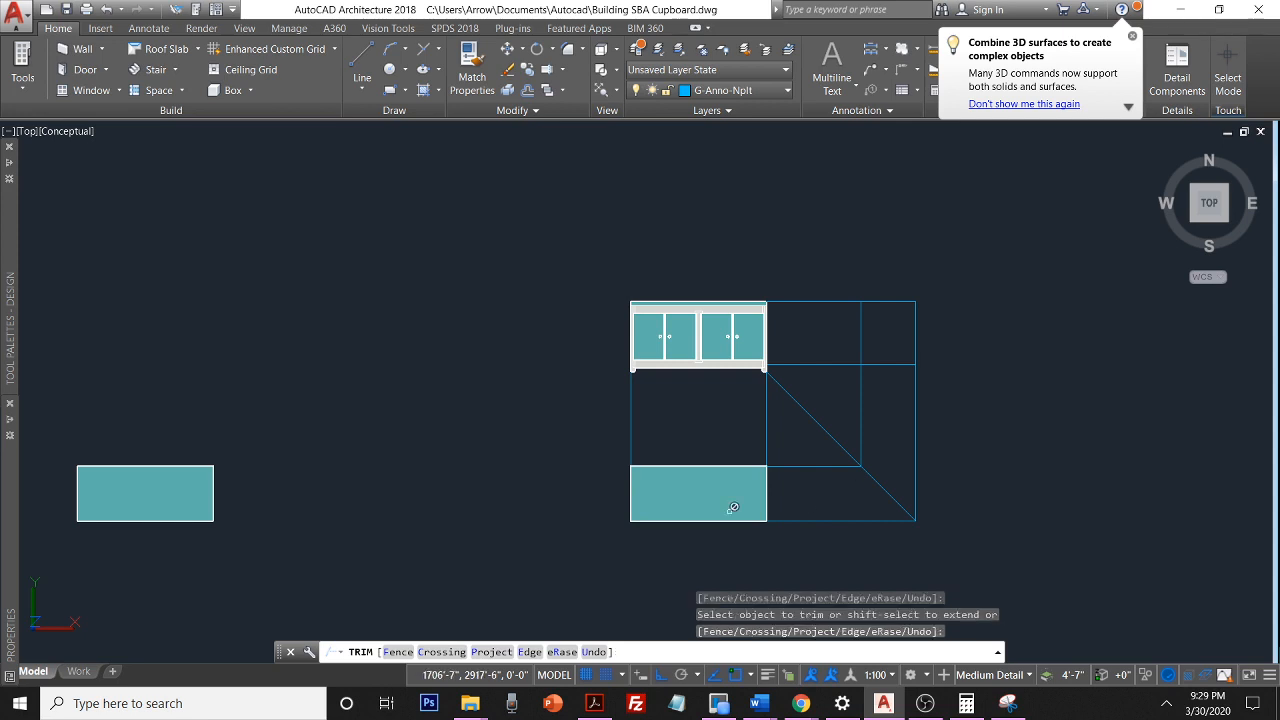
click(712, 508)
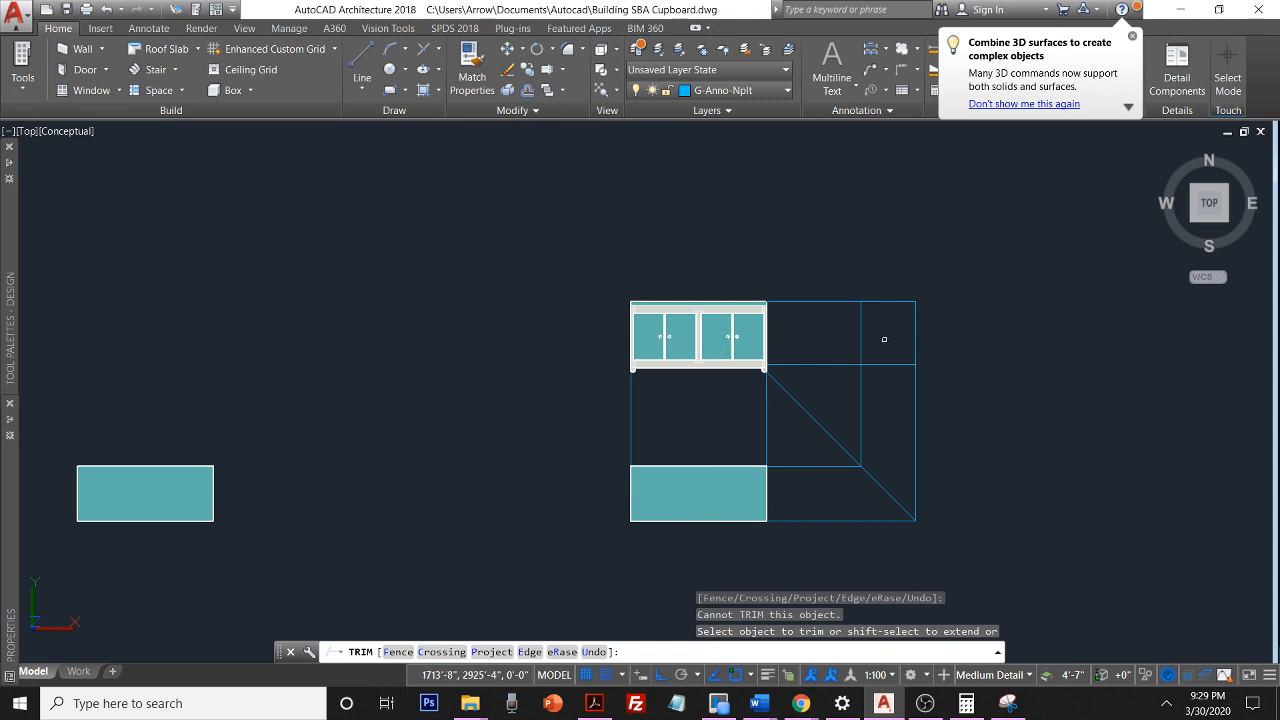
click(769, 471)
click(868, 461)
click(882, 522)
click(861, 323)
click(767, 366)
click(776, 380)
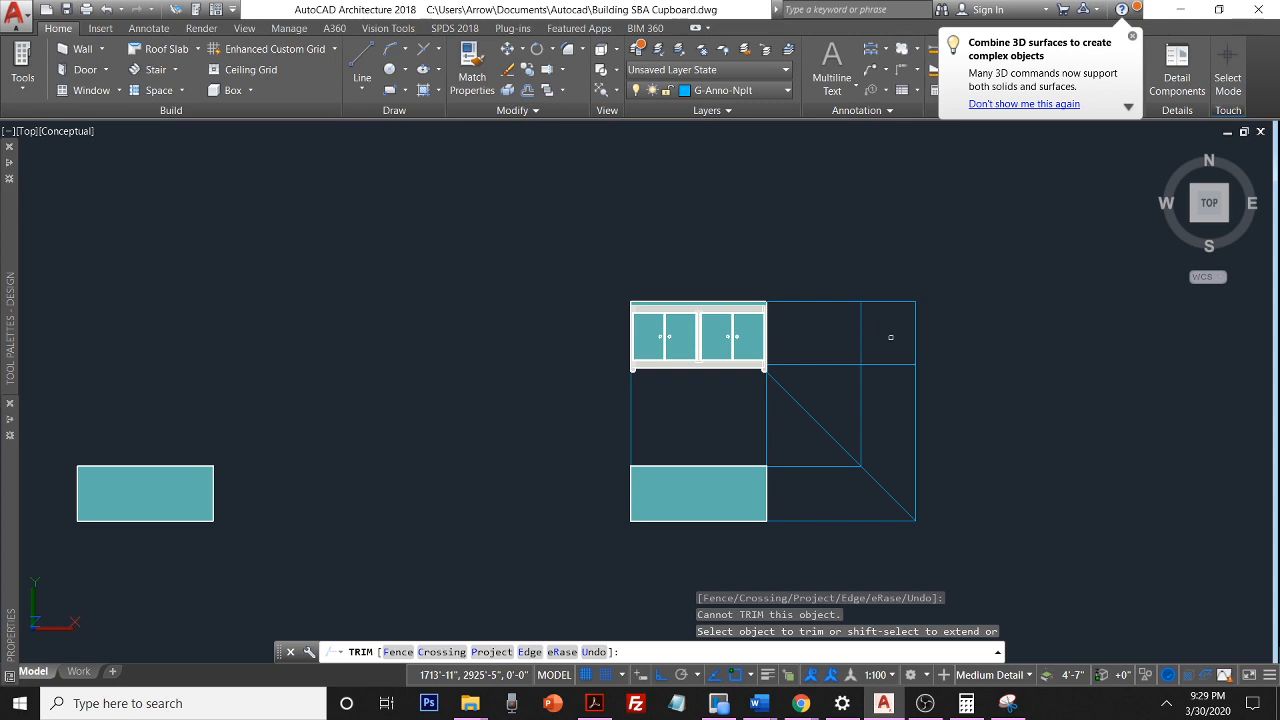
key(Escape)
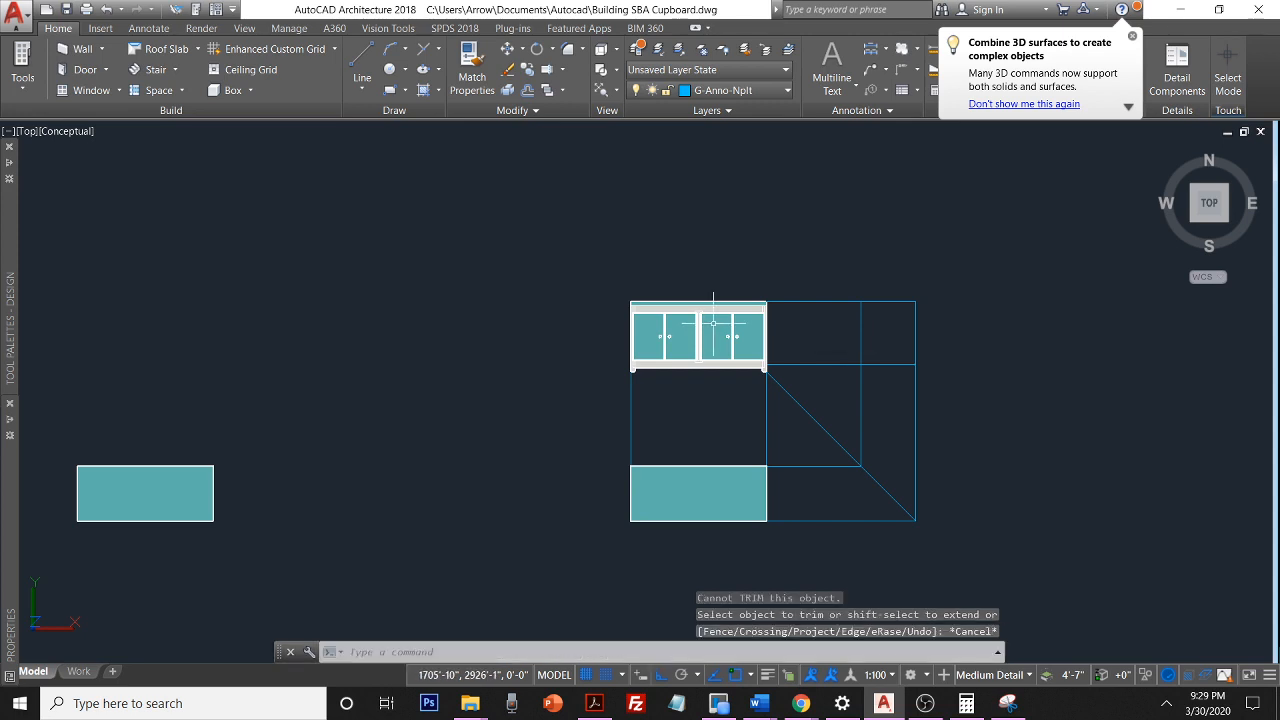
Copy the front elevation horizontally from its right edge at the lower horizontal guide to that guide's end on the outer vertical guide
click(735, 337)
text(c)
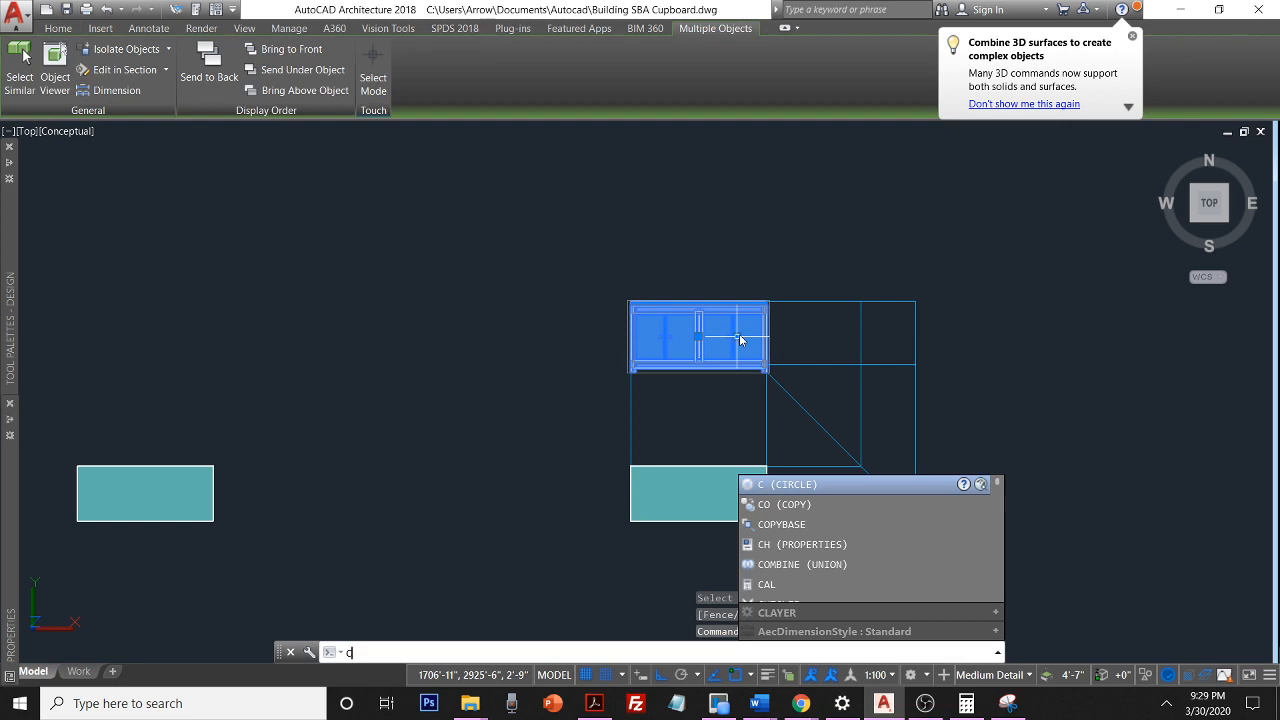
text(opy)
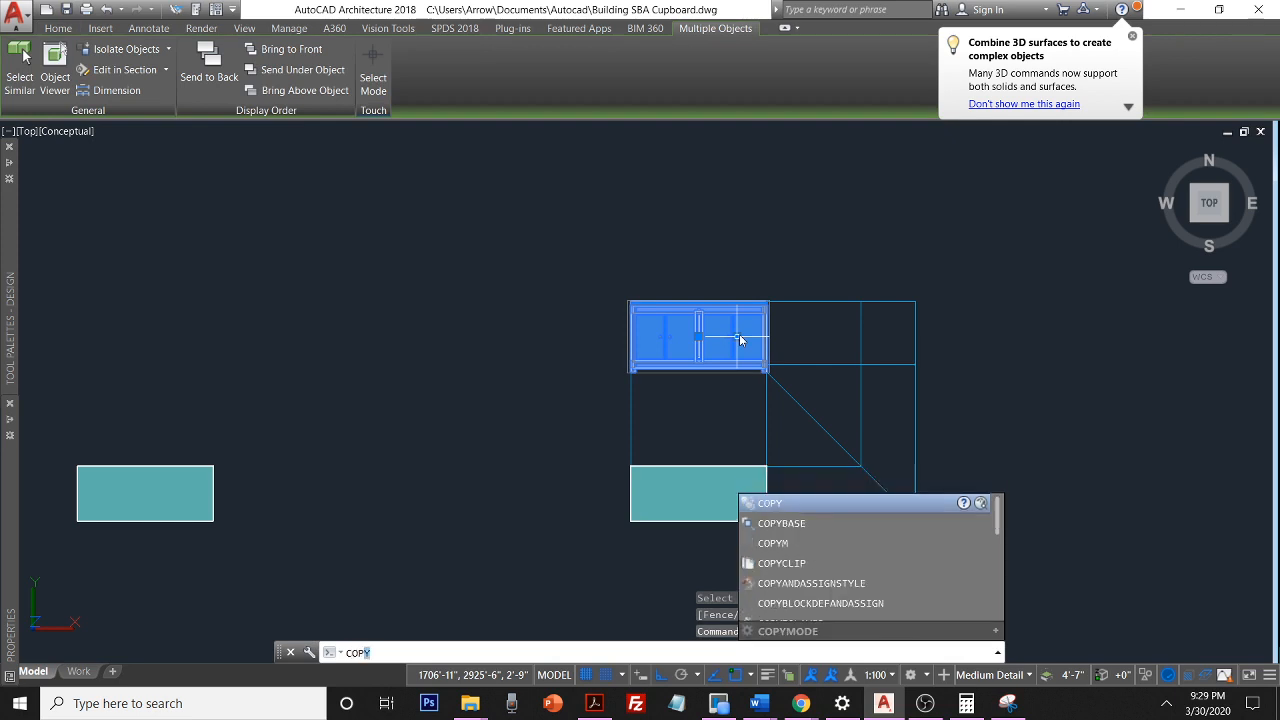
key(Return)
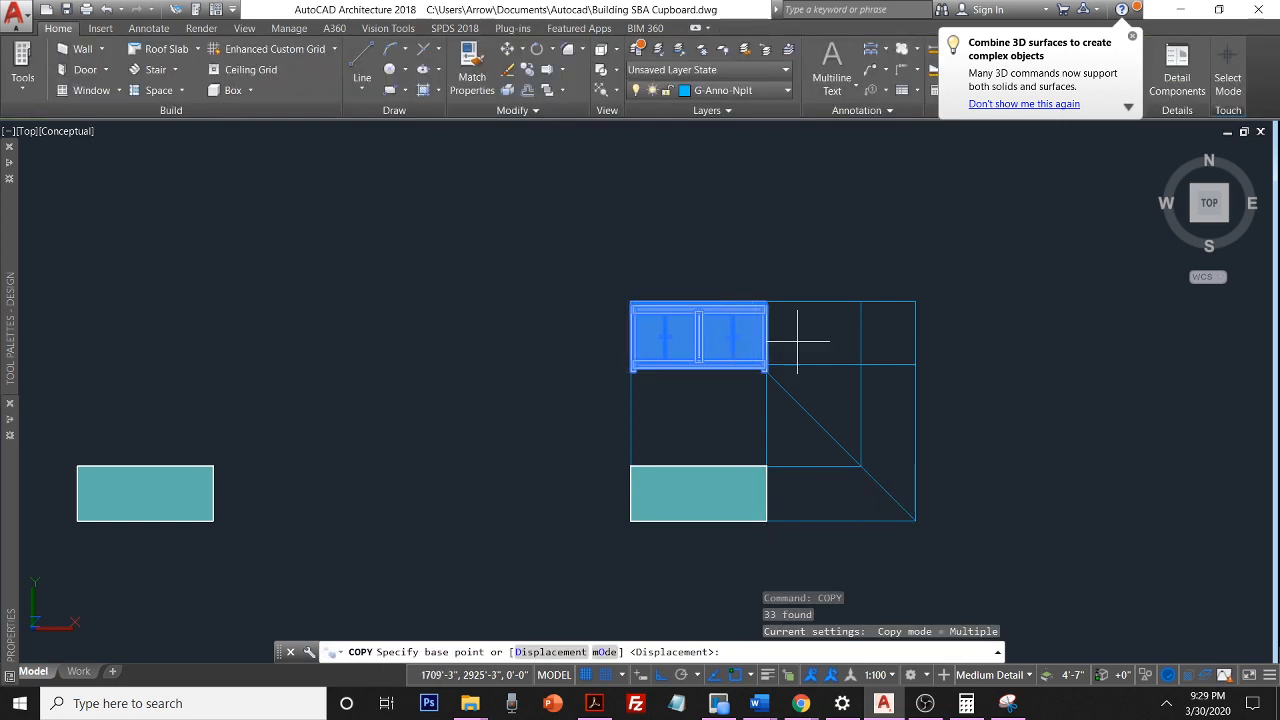
scroll(766, 366, up, 3)
scroll(766, 366, up, 6)
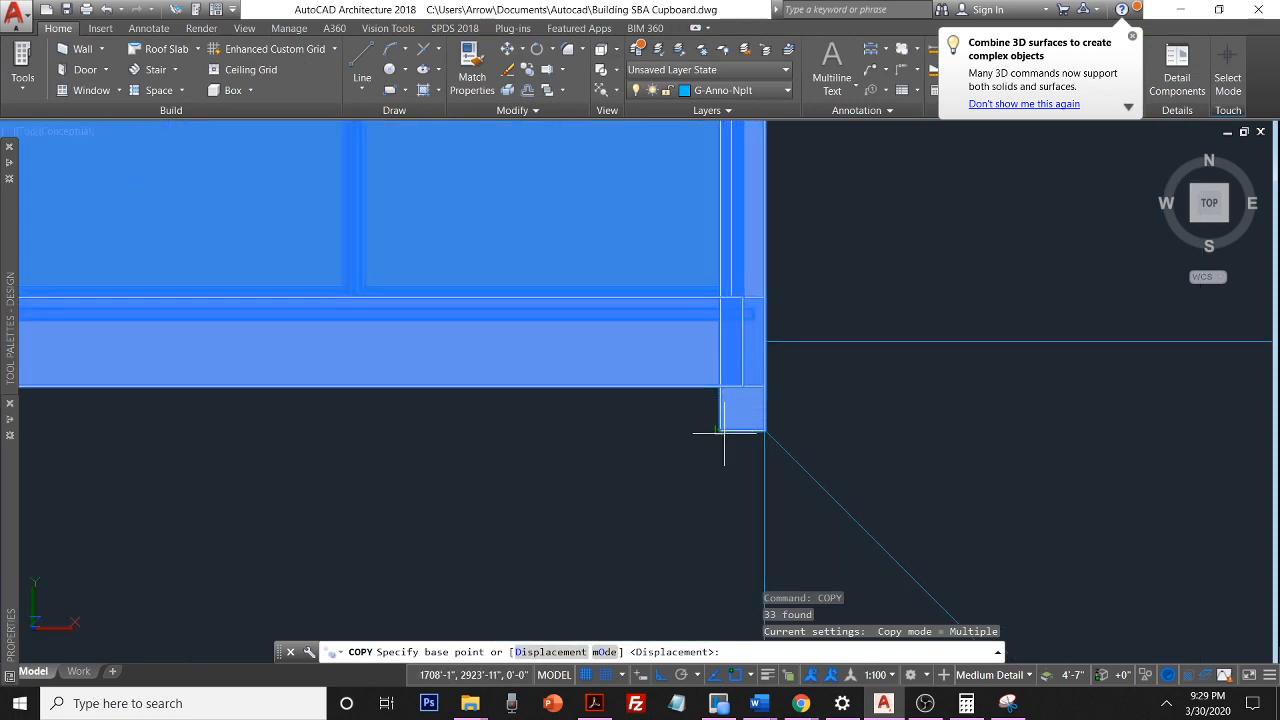
click(765, 342)
scroll(765, 343, down, 3)
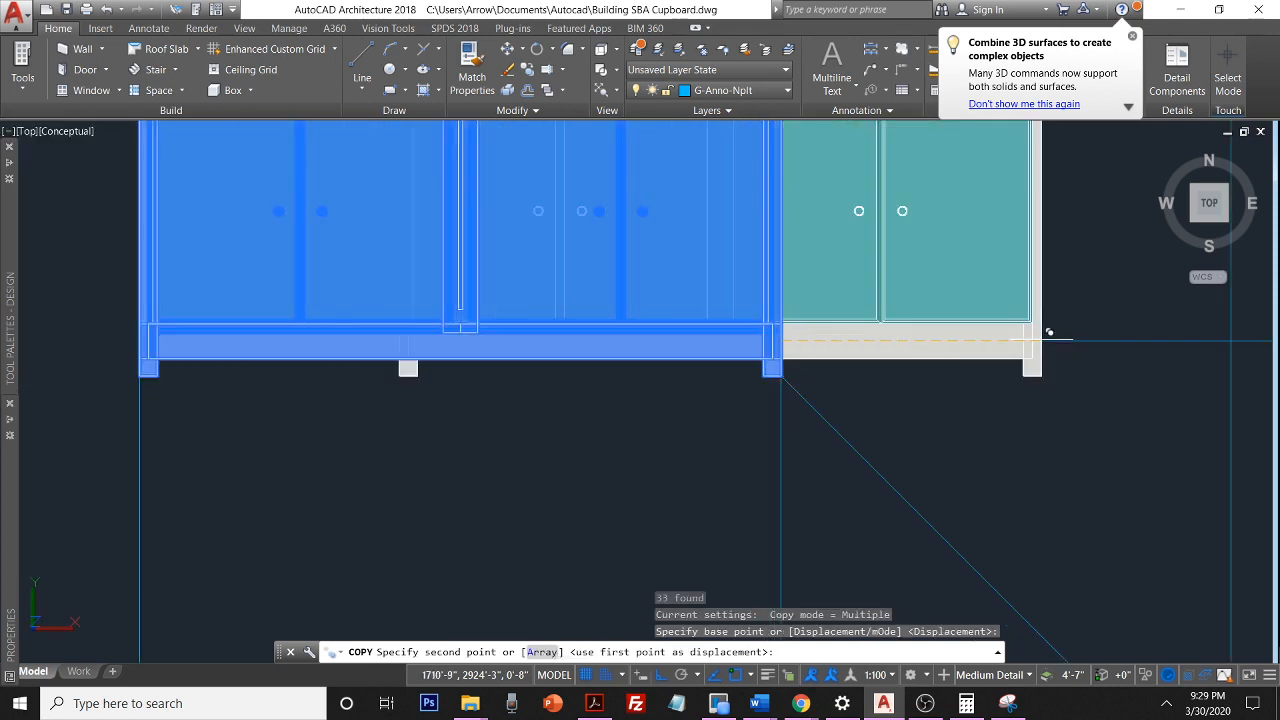
middle_drag(1041, 350, 528, 386)
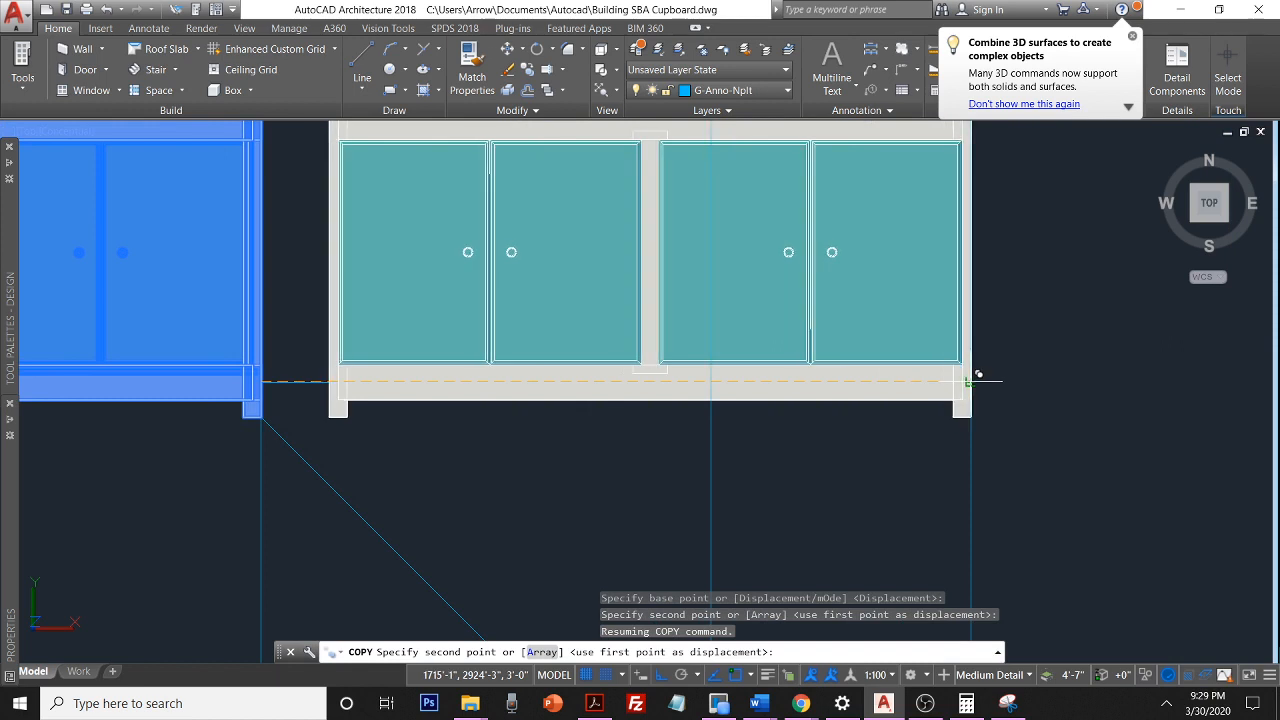
click(975, 378)
scroll(972, 370, down, 4)
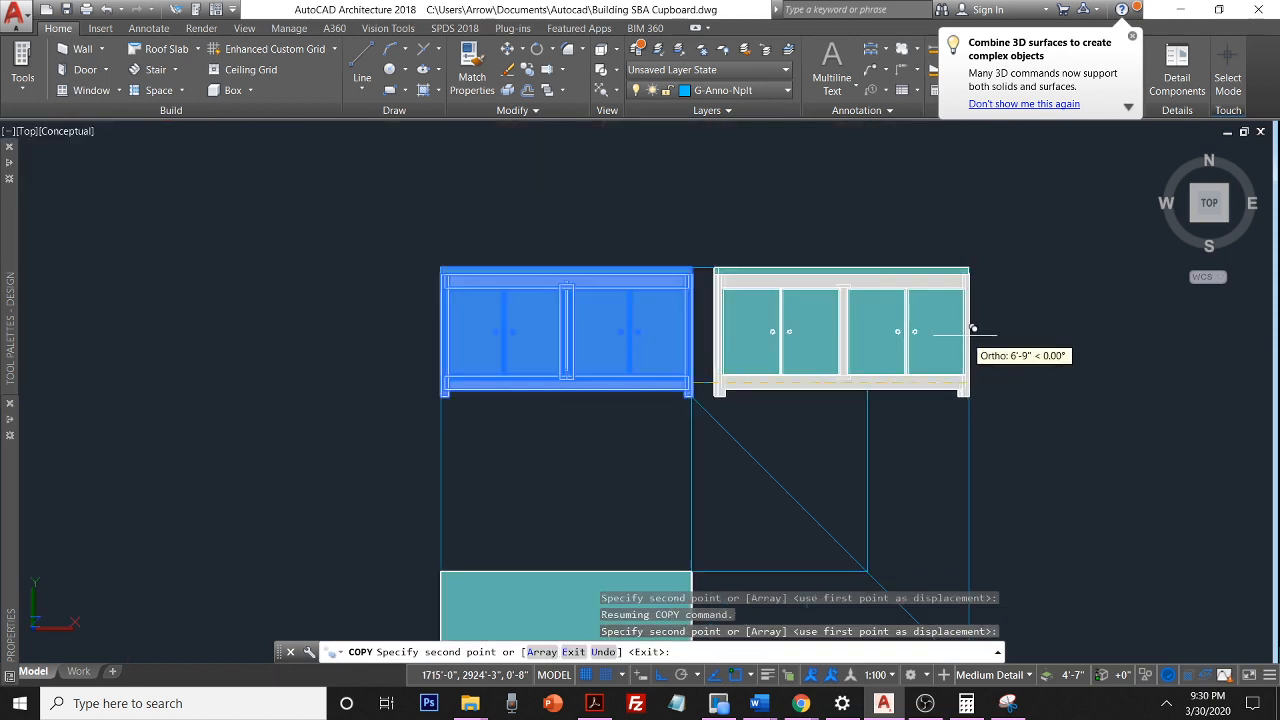
key(Escape)
3D-rotate the copied cupboard a quarter turn about its green Y axis so its side panel faces up
right_click(1035, 370)
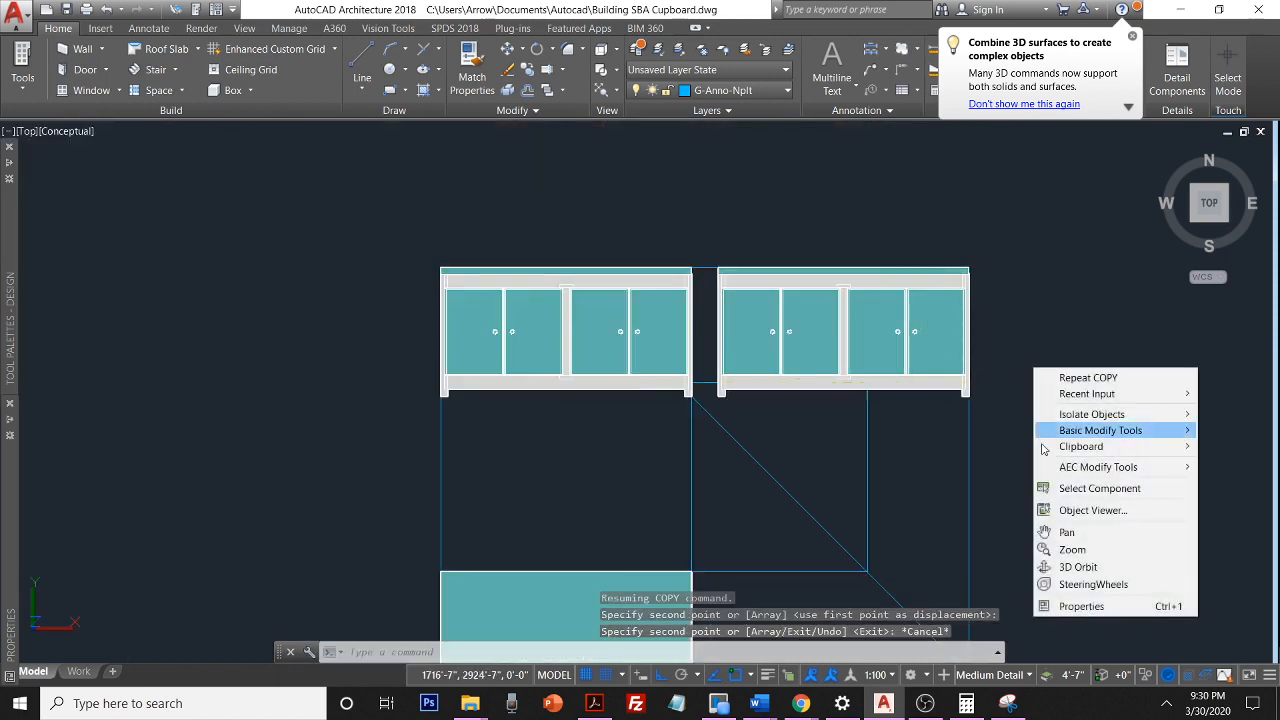
click(1079, 567)
drag(1069, 514, 863, 480)
drag(986, 423, 562, 430)
key(Escape)
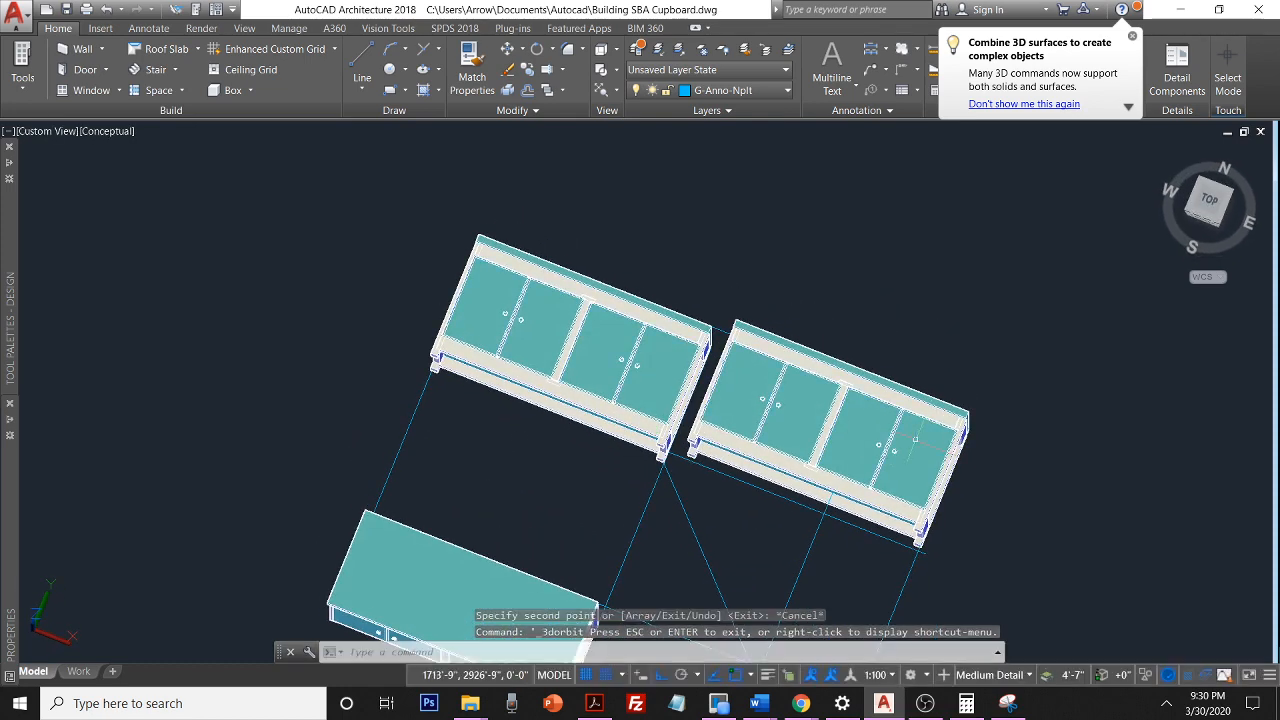
click(912, 444)
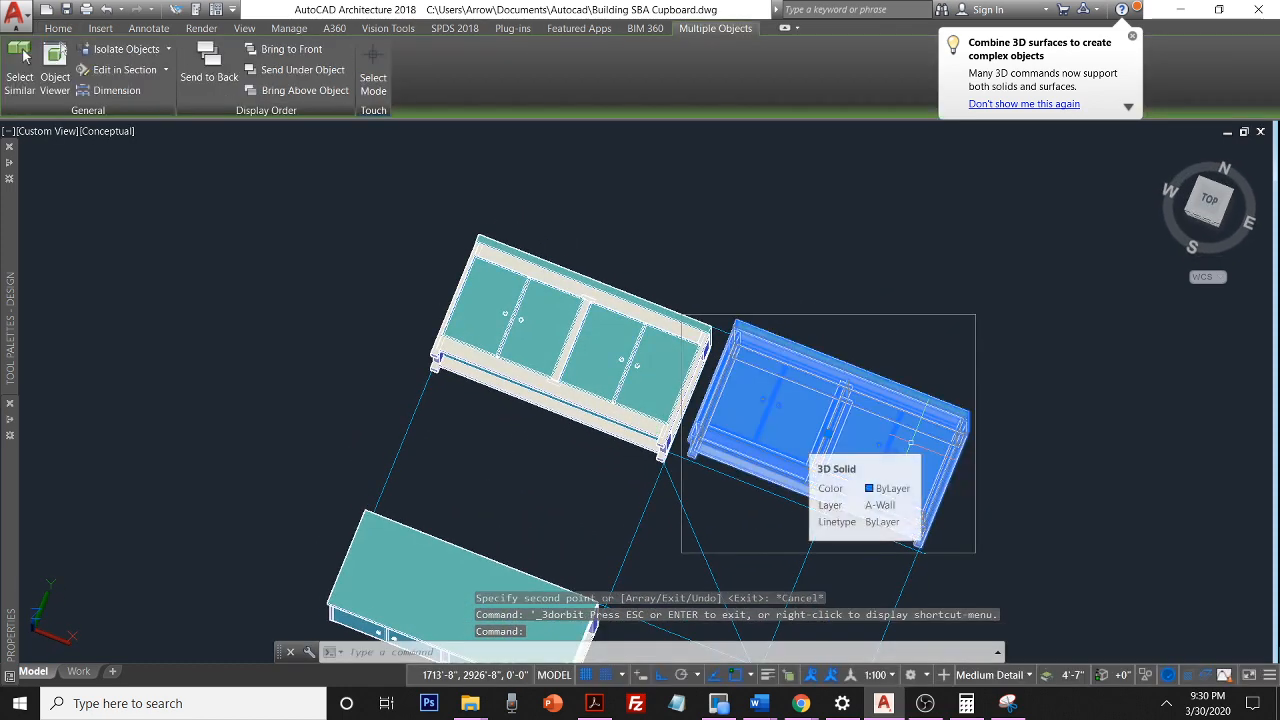
text(3DROTATE)
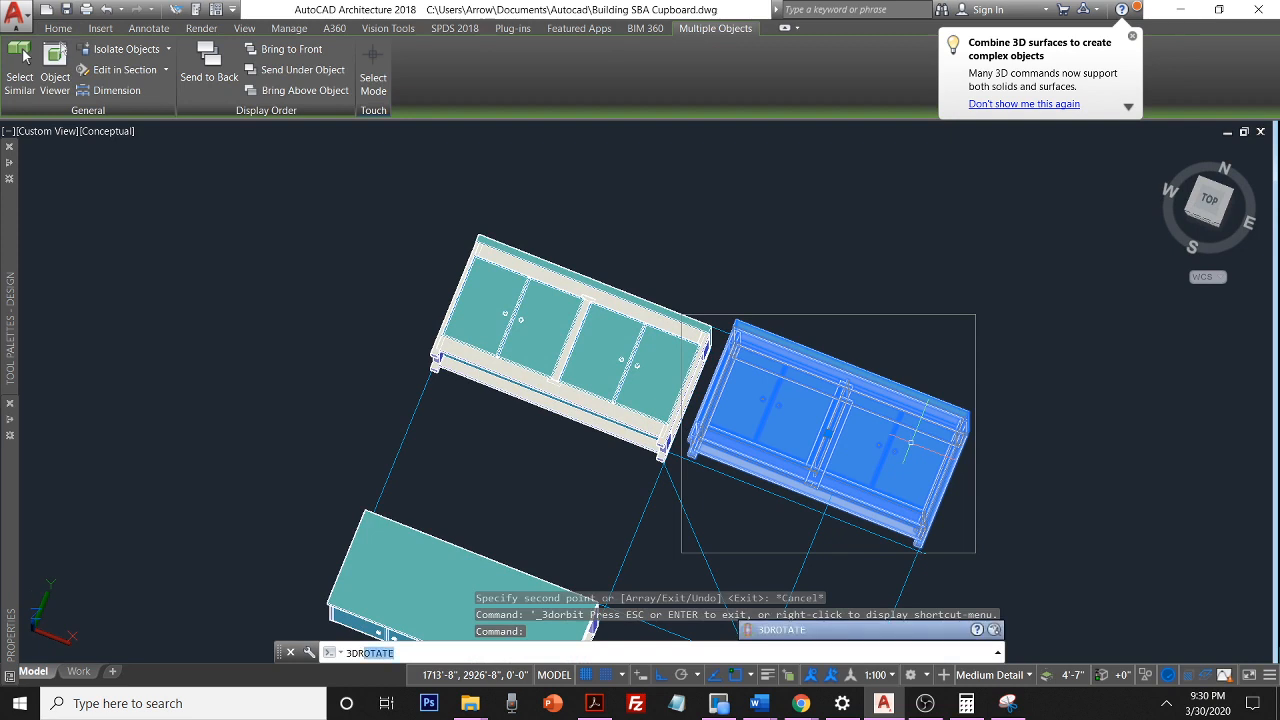
key(Return)
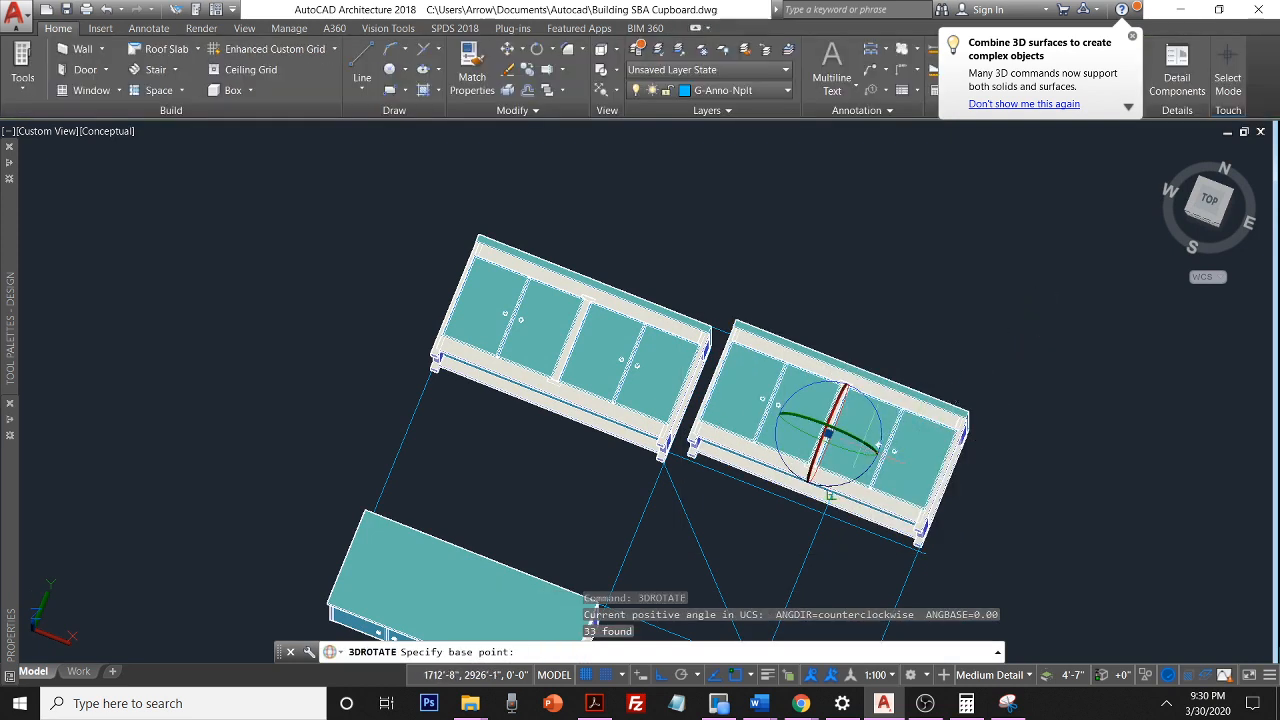
click(860, 447)
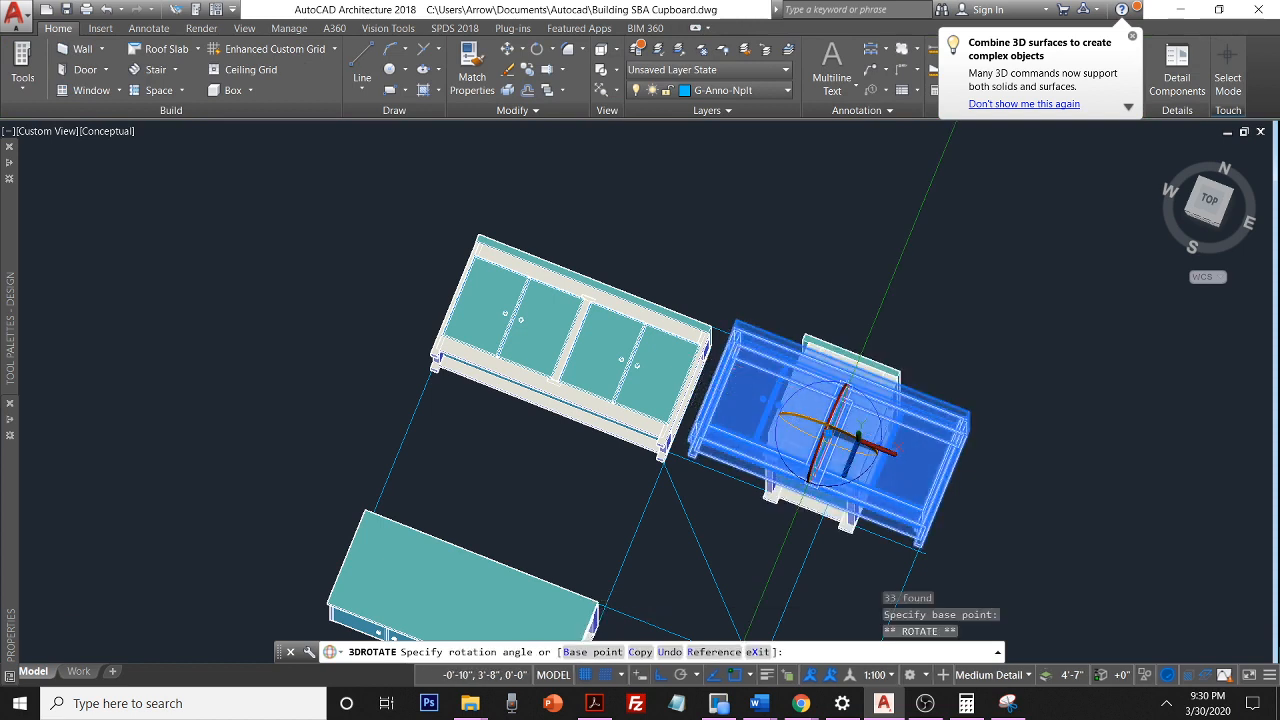
click(768, 380)
key(Escape)
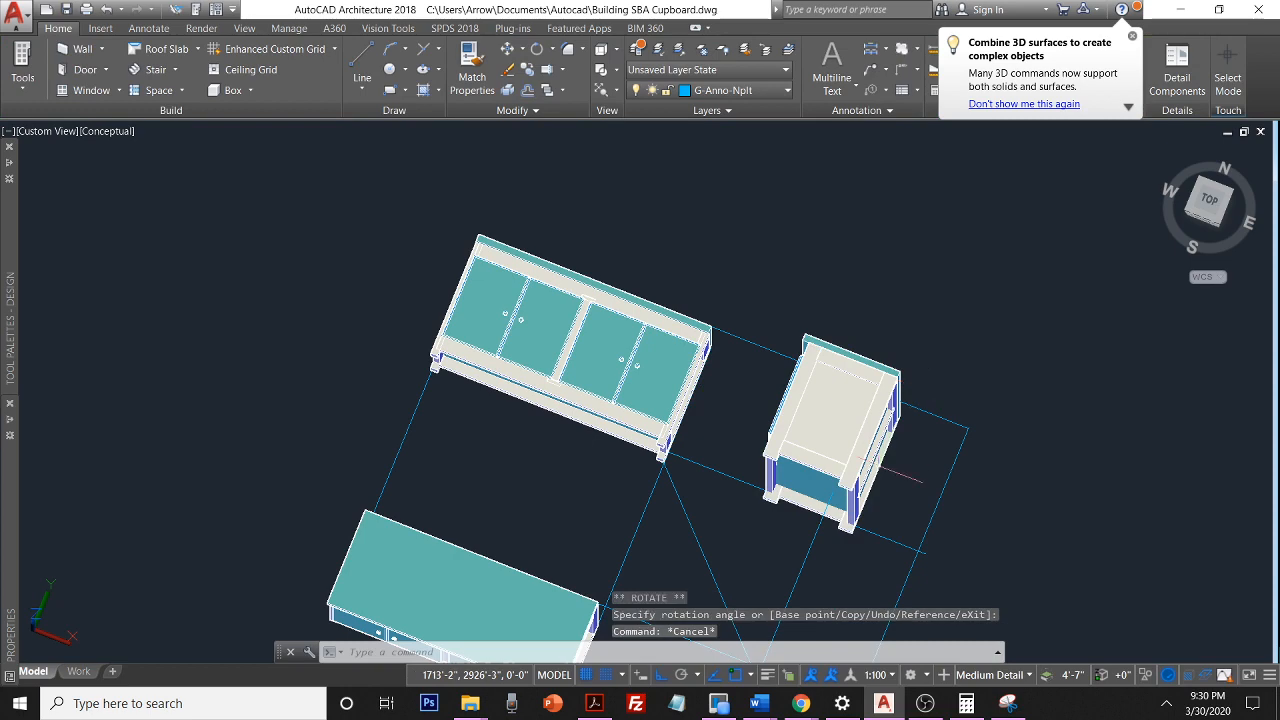
Move the rotated copy by its countertop's outer corner onto the guides' upper outer corner, with ortho mode off
scroll(873, 470, up, 3)
text(m)
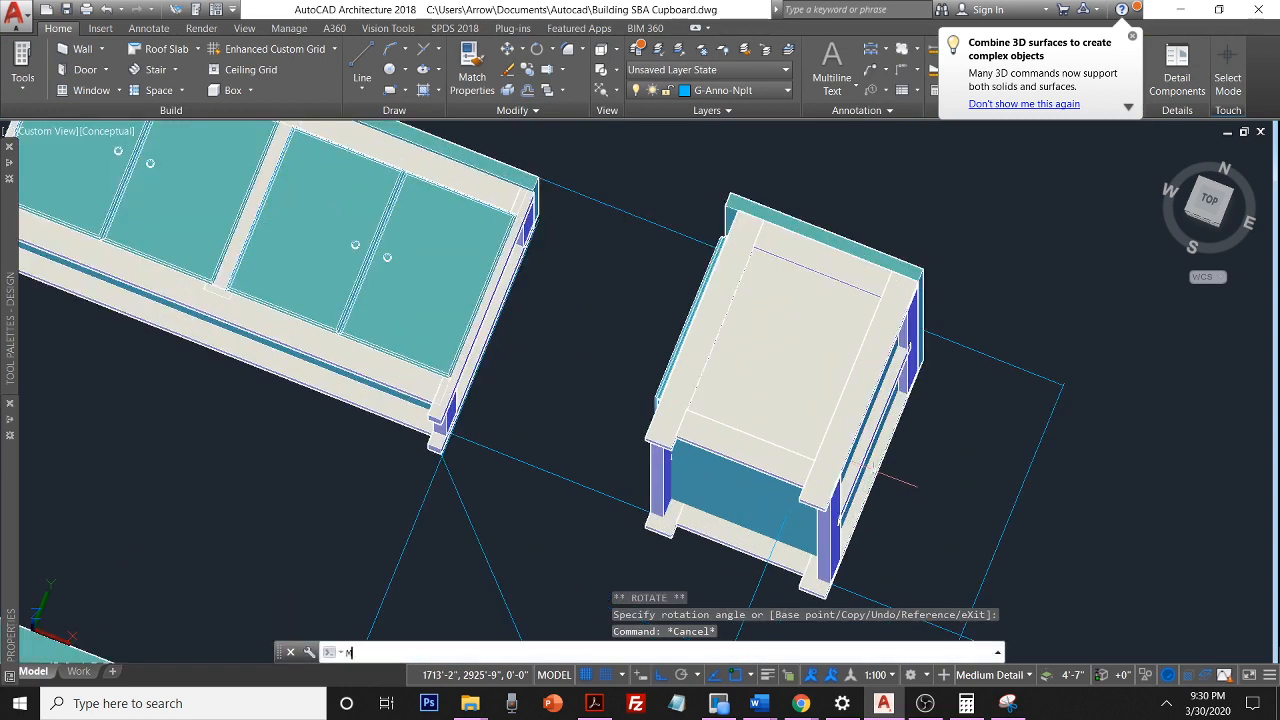
key(Return)
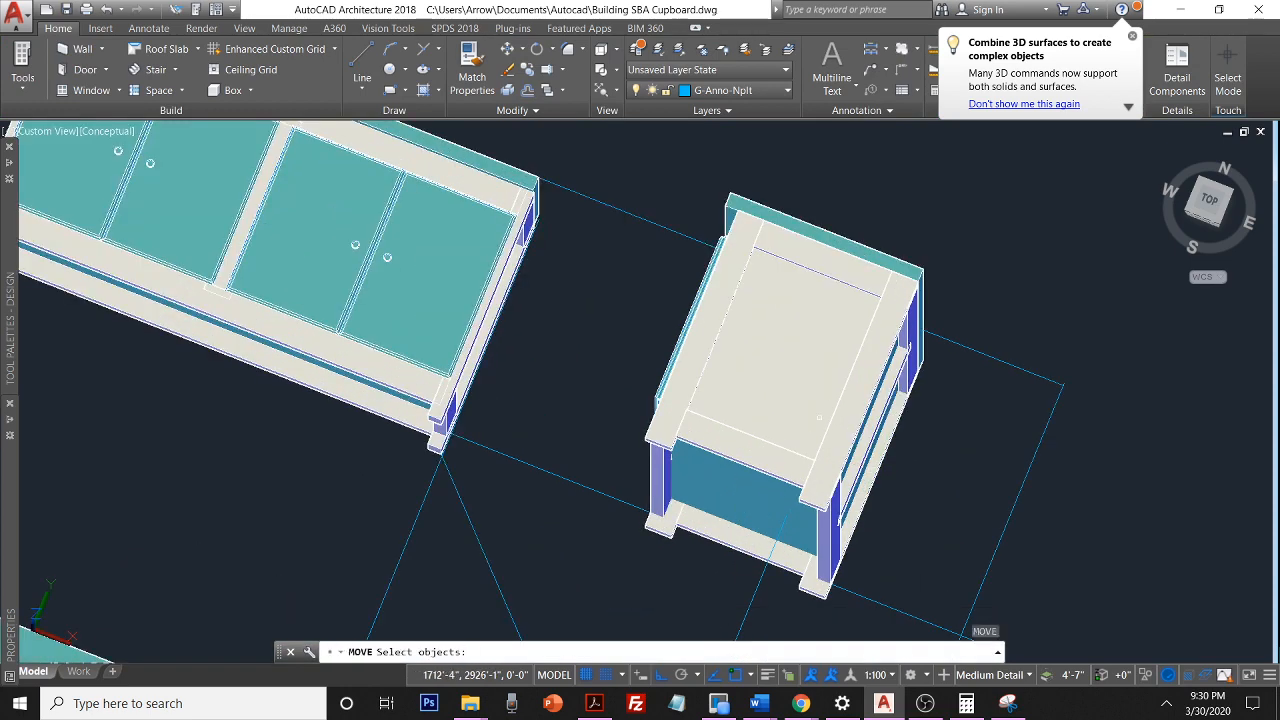
scroll(850, 355, up, 3)
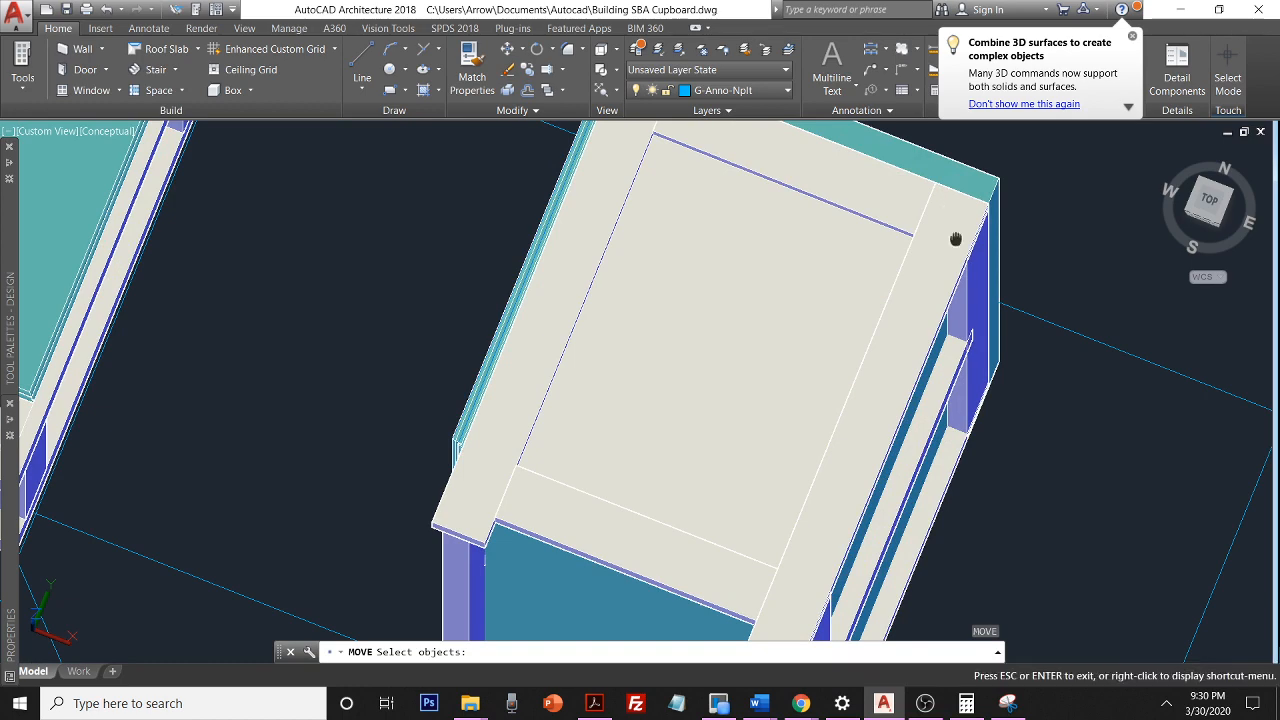
middle_drag(957, 237, 920, 300)
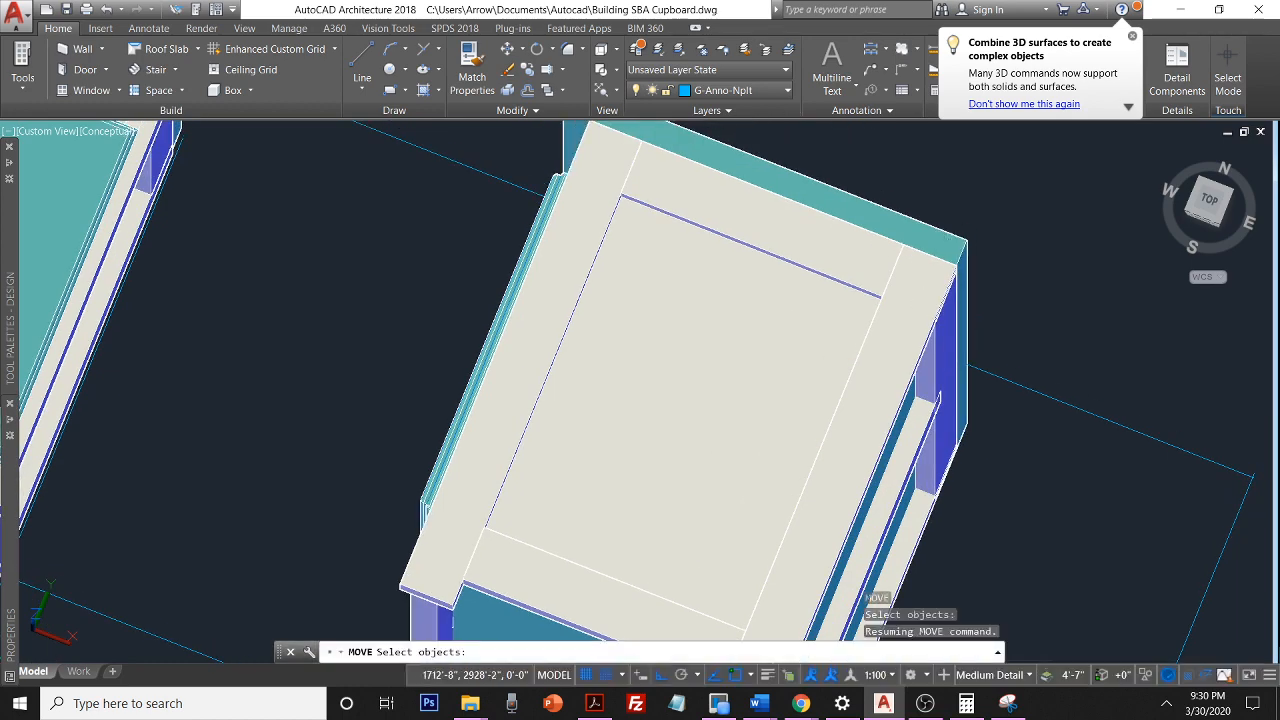
click(963, 240)
key(Return)
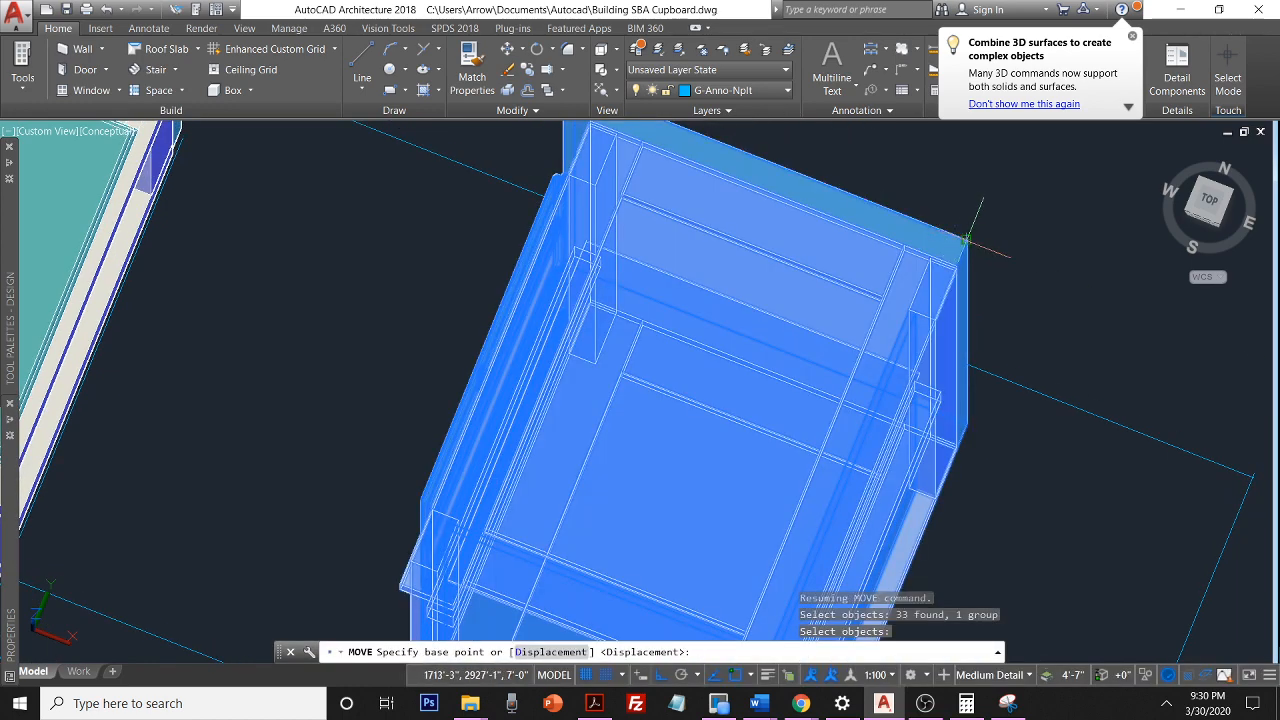
click(963, 240)
middle_drag(1137, 417, 737, 217)
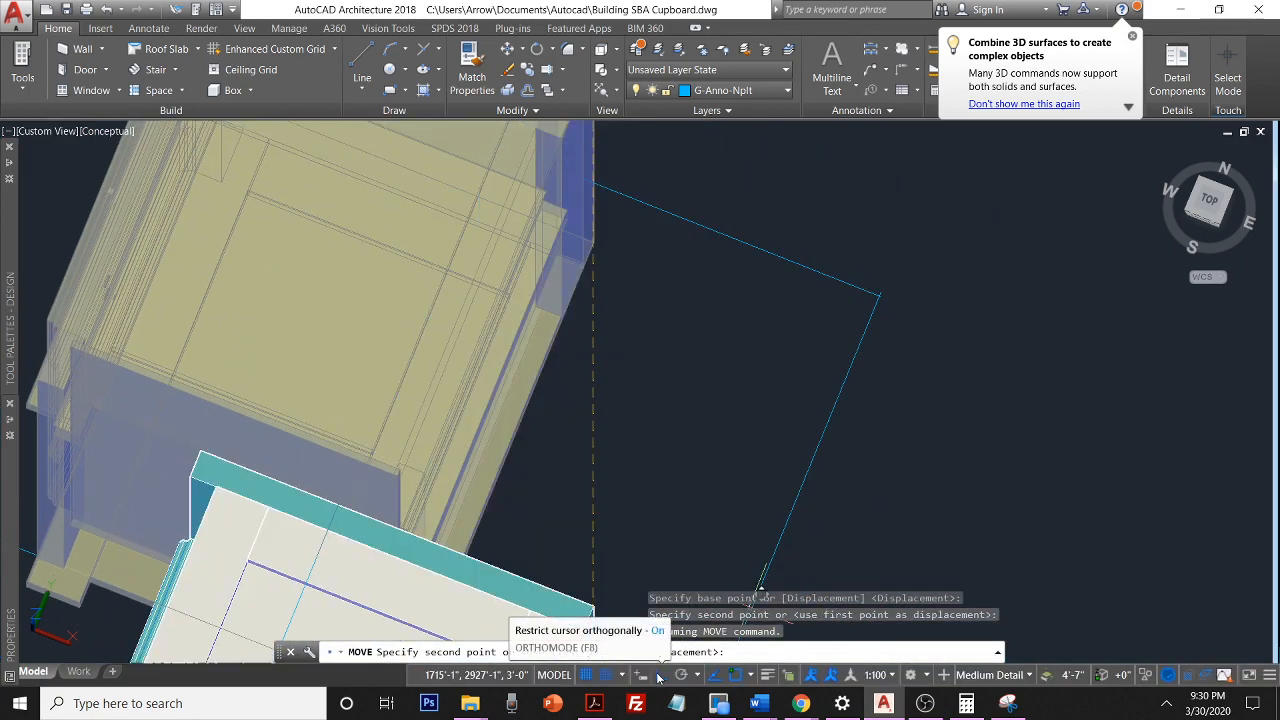
click(658, 677)
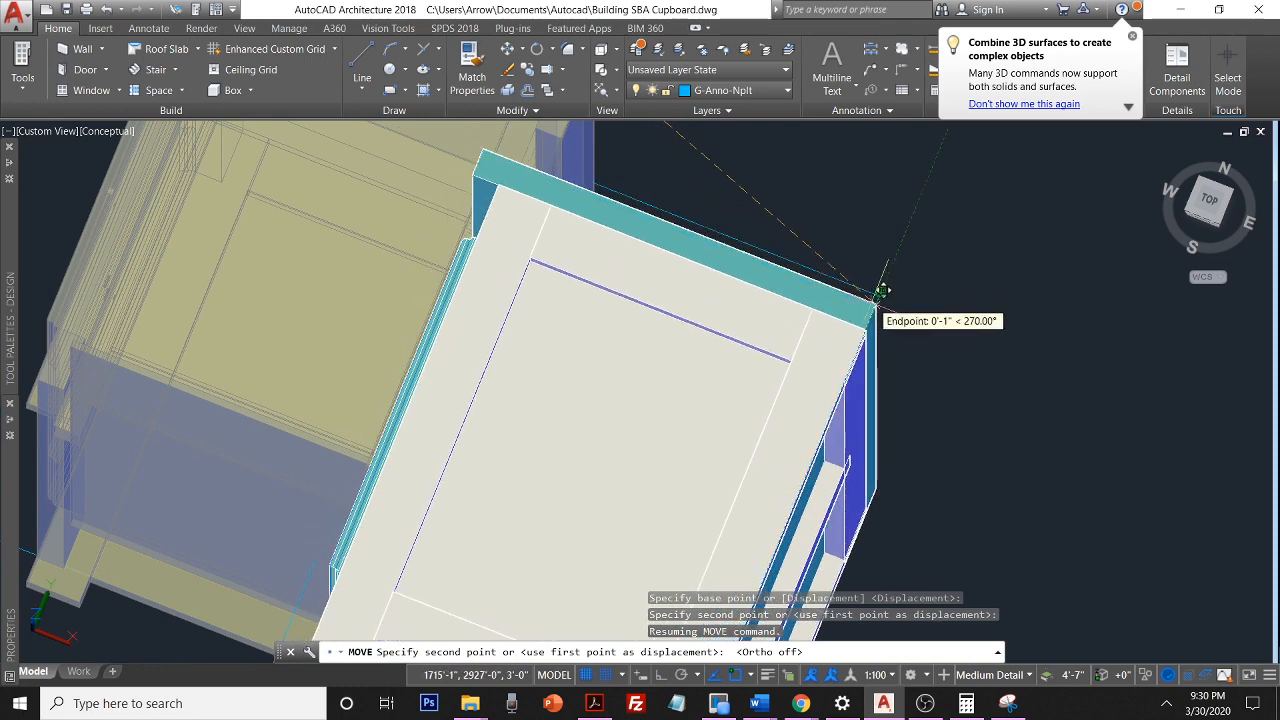
click(883, 289)
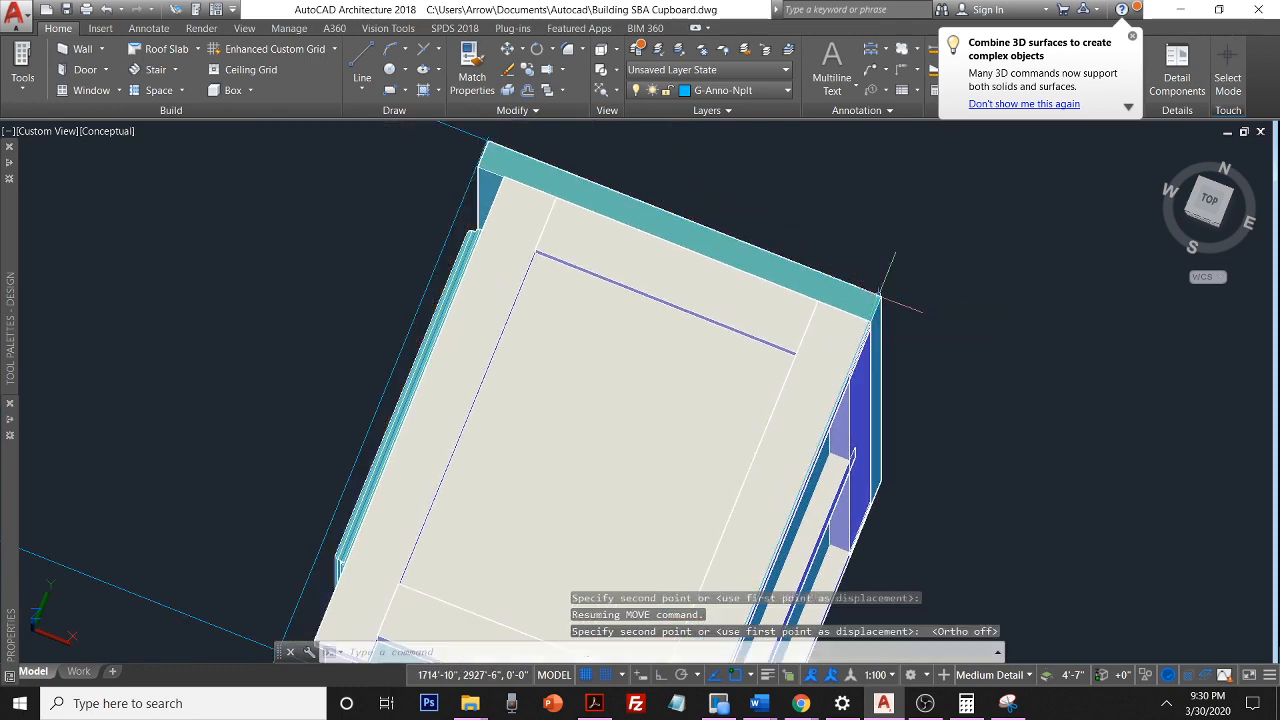
scroll(883, 289, down, 5)
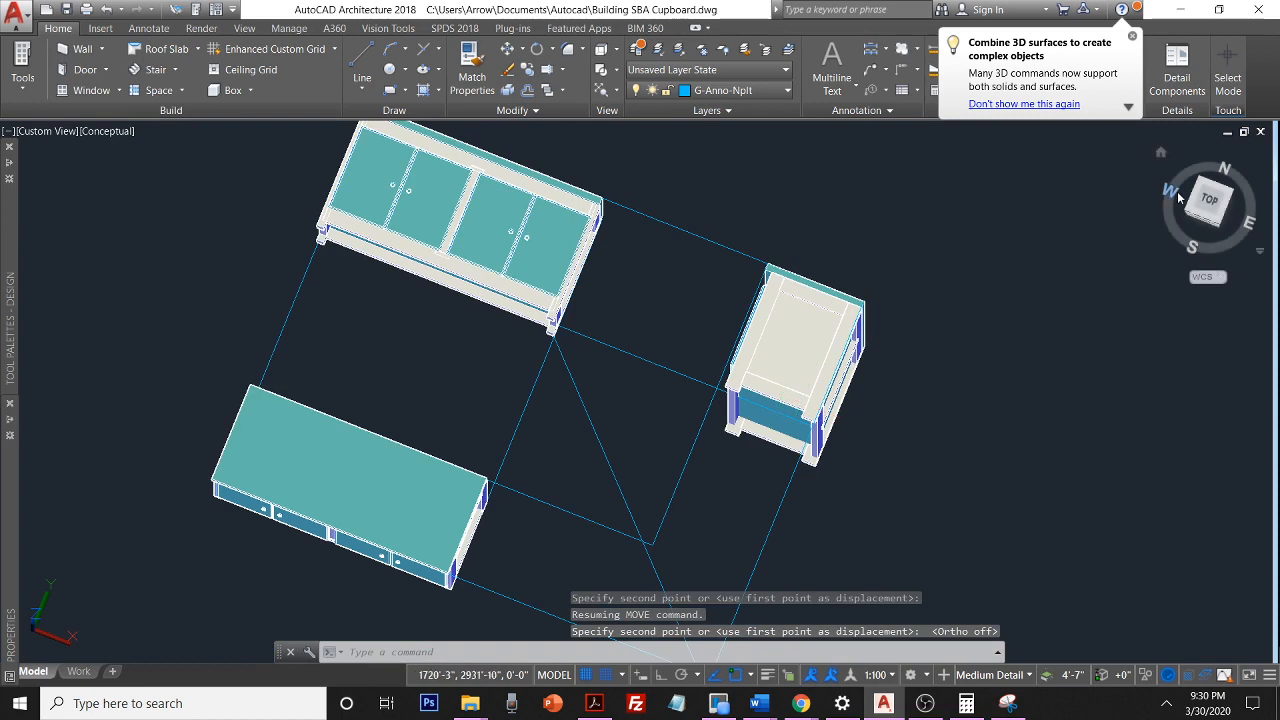
Return to the top view and frame the plan, front elevation and side view with their projection guides
click(1208, 200)
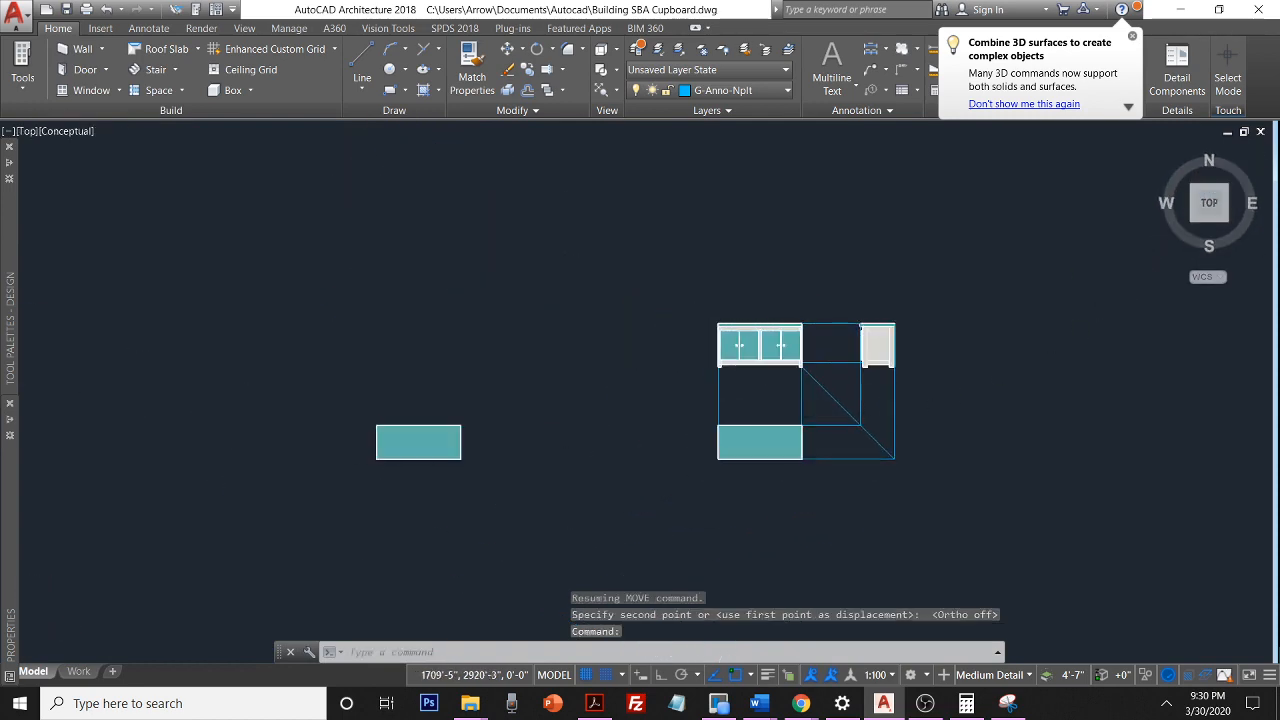
scroll(812, 400, up, 4)
scroll(800, 371, down, 2)
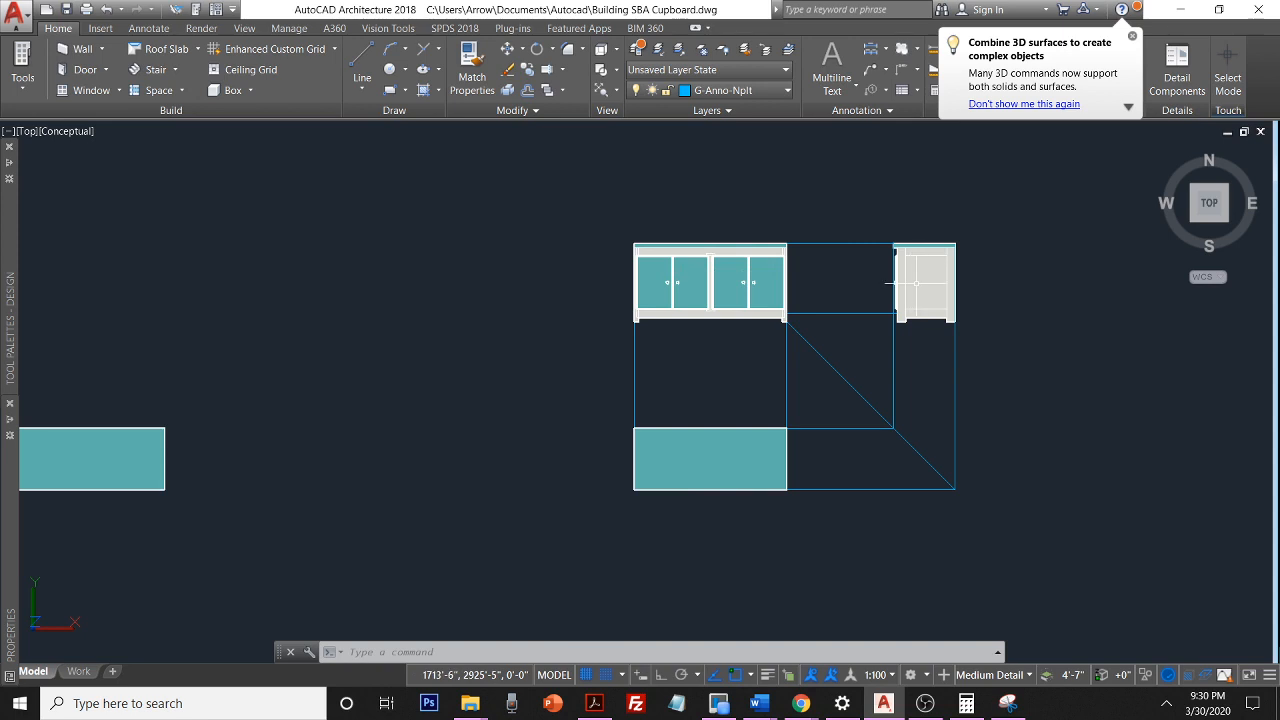
scroll(916, 283, up, 2)
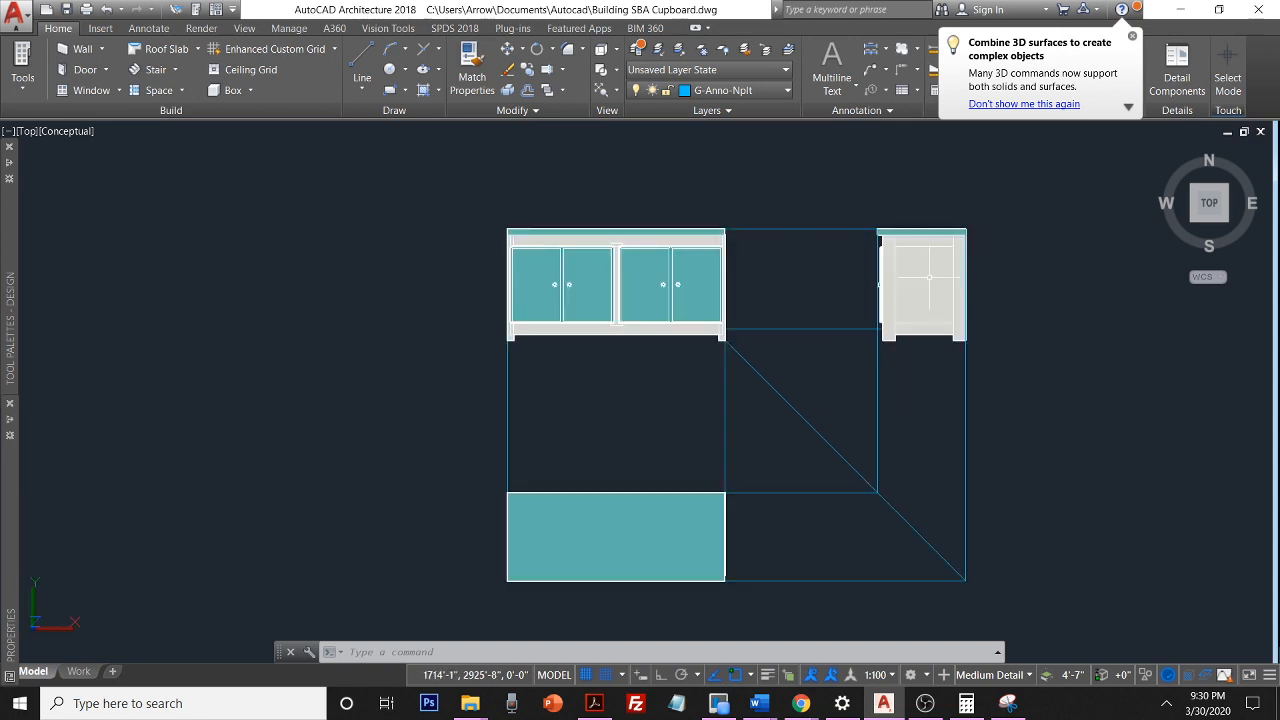
Turn off the current layer G-Anno-Nplt to hide the projection guides
click(769, 91)
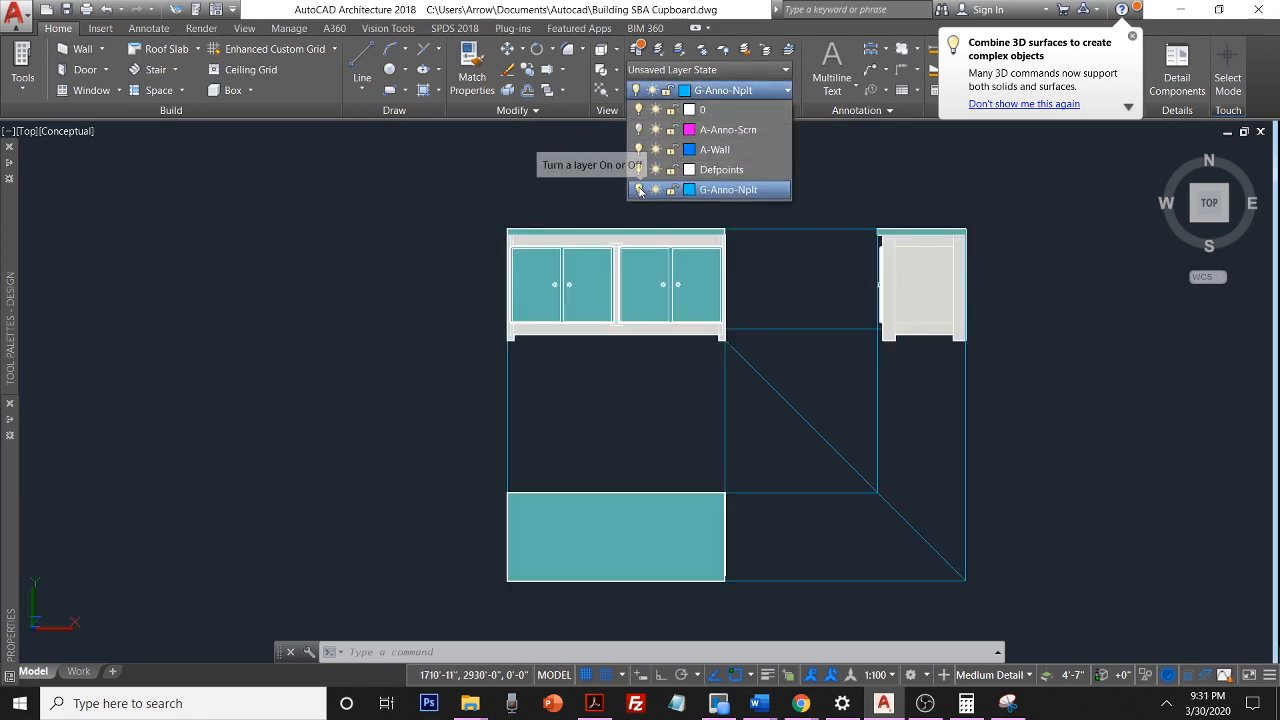
click(640, 190)
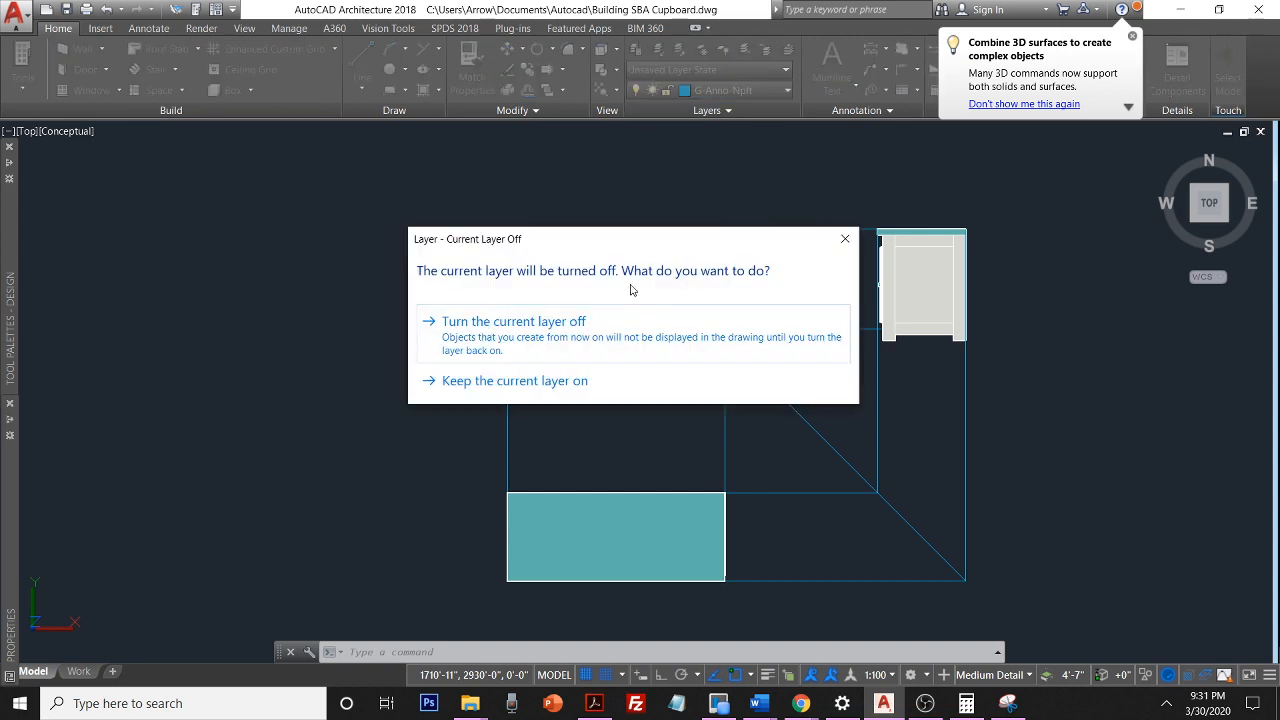
click(630, 322)
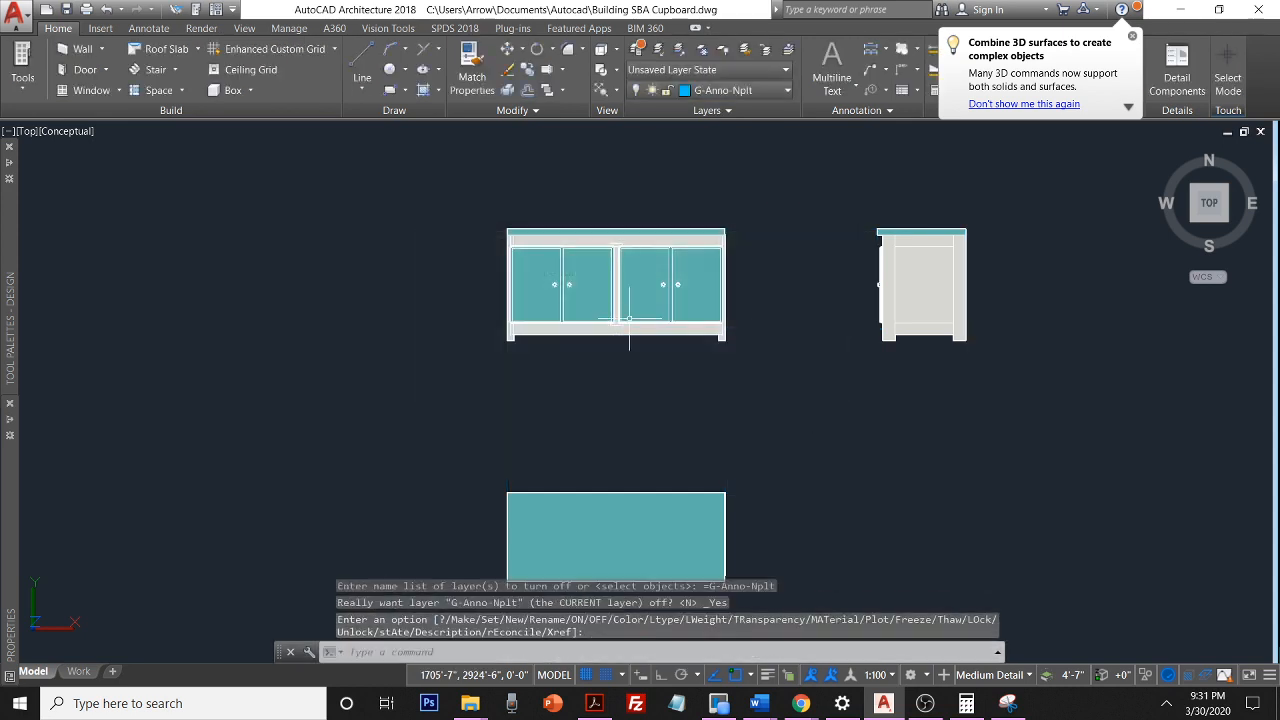
mouse_move(758, 404)
middle_down()
mouse_move(766, 326)
mouse_move(766, 354)
middle_up()
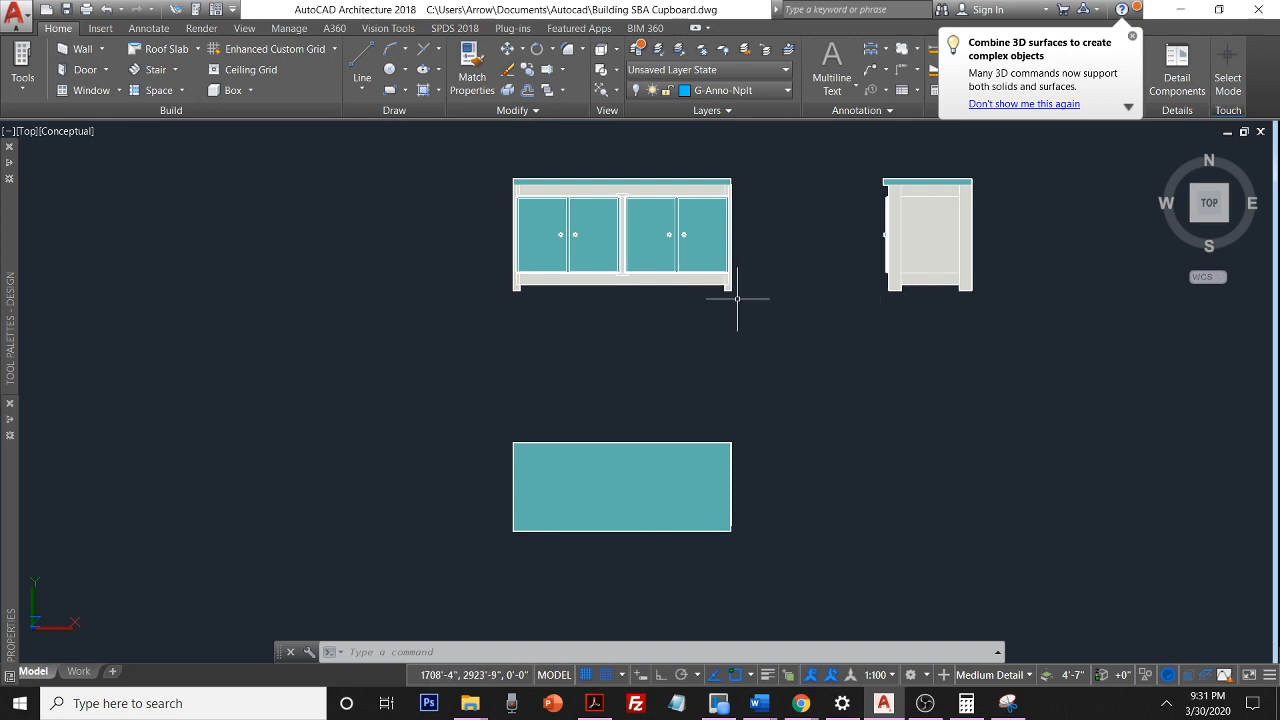
Turn the G-Anno-Nplt layer back on to show the projection guides
click(745, 90)
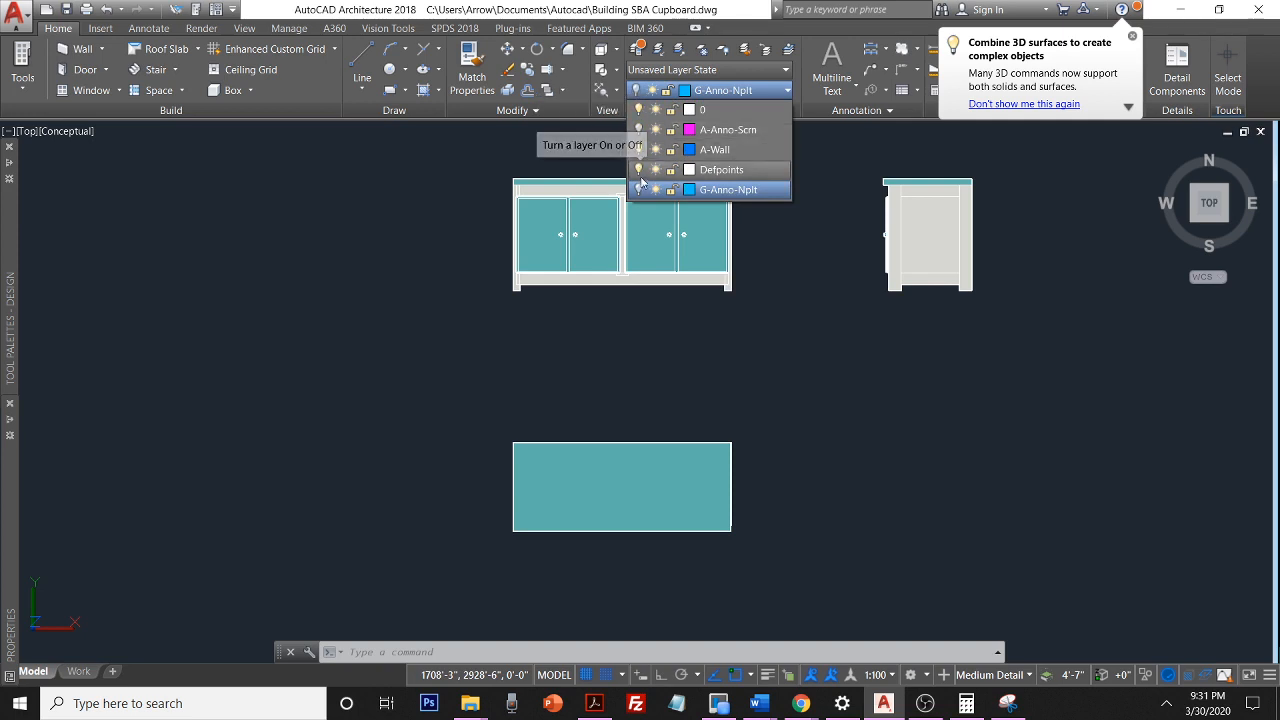
click(639, 189)
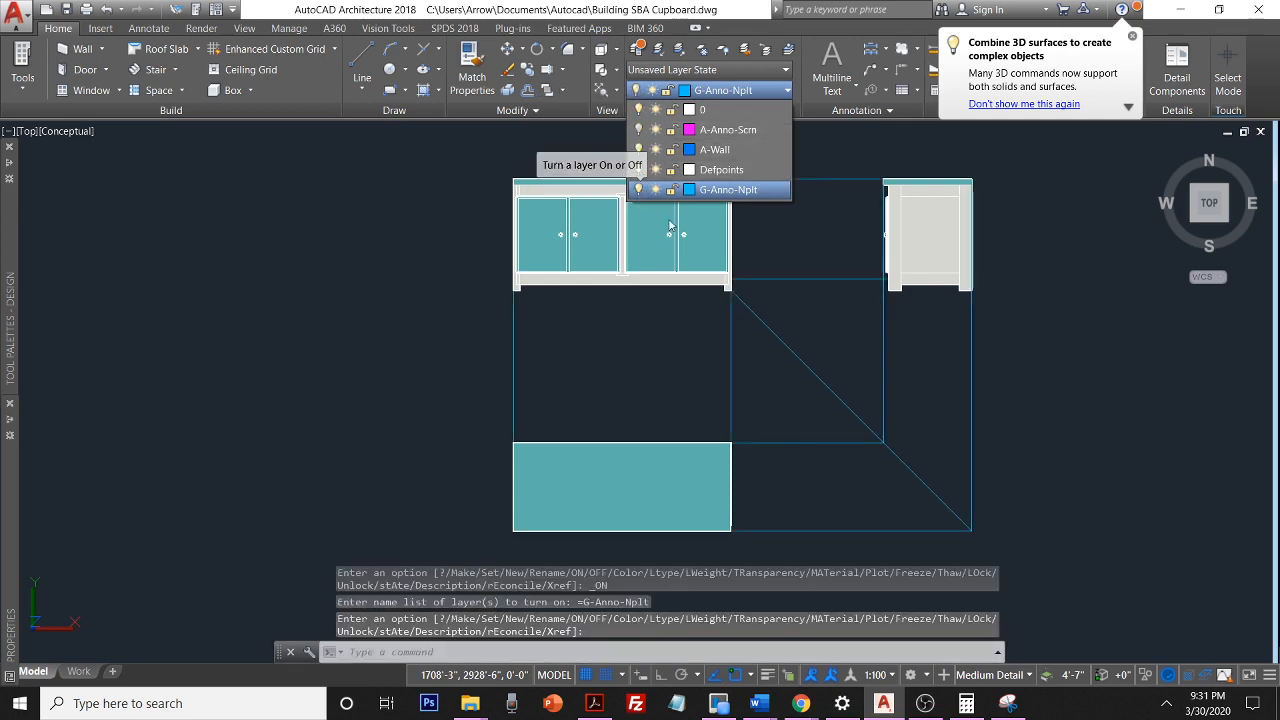
click(1096, 392)
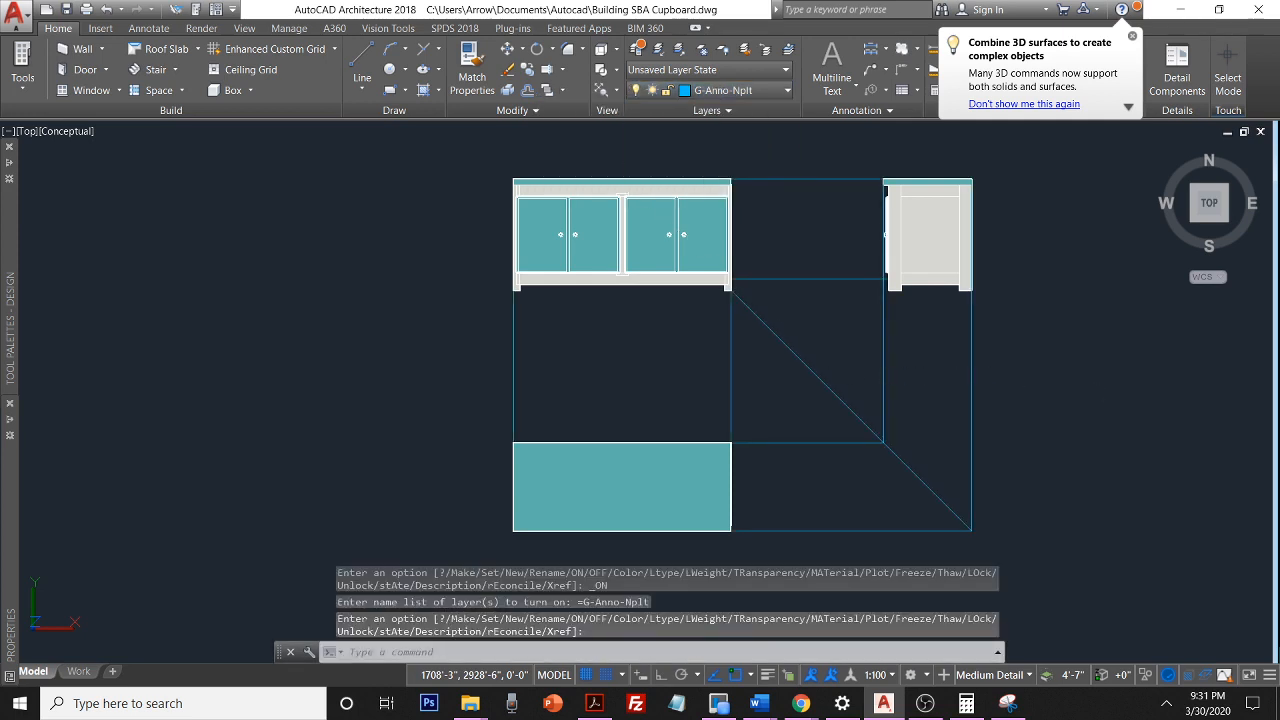